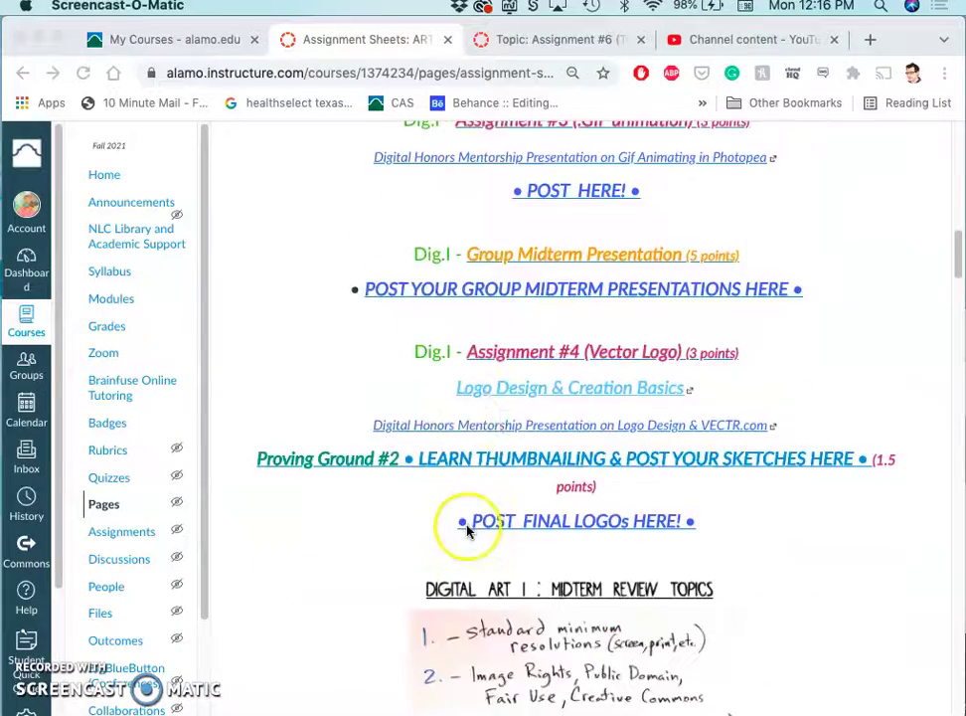
Scroll the Assignment Sheets page to Assignment #7 and follow its POST HERE! link.
{"action": "scroll", "coordinate": [466, 533], "scroll_direction": "down", "scroll_amount": 6}
{"action": "scroll", "coordinate": [463, 534], "scroll_direction": "down", "scroll_amount": 5}
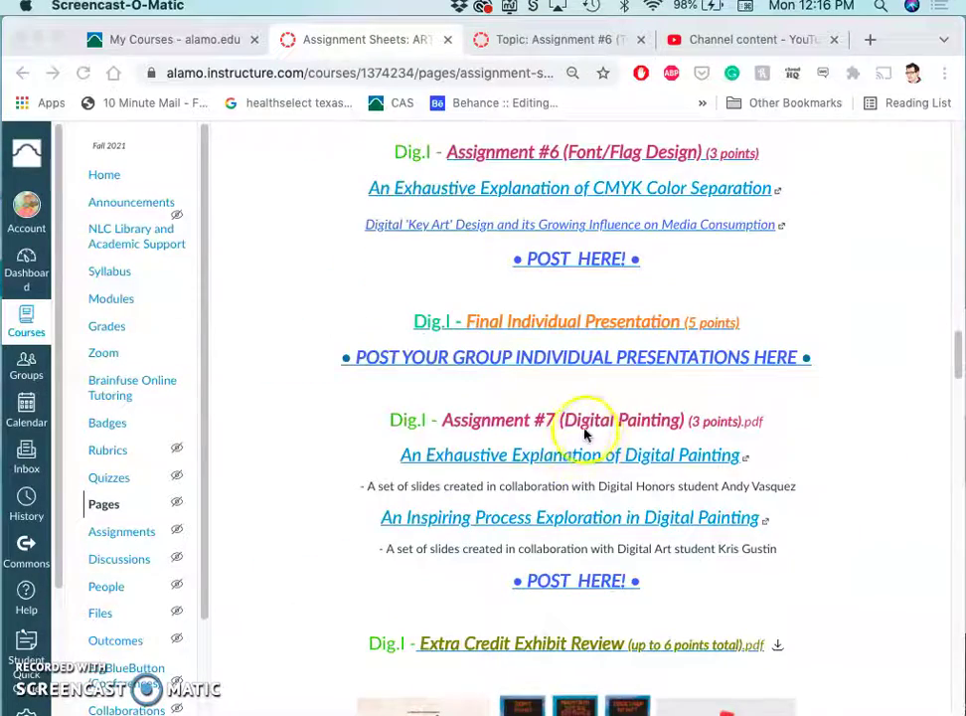
{"action": "left_click", "coordinate": [609, 586]}
Load the Assignment #7 discussion and read through its description and video.
{"action": "left_click", "coordinate": [601, 587]}
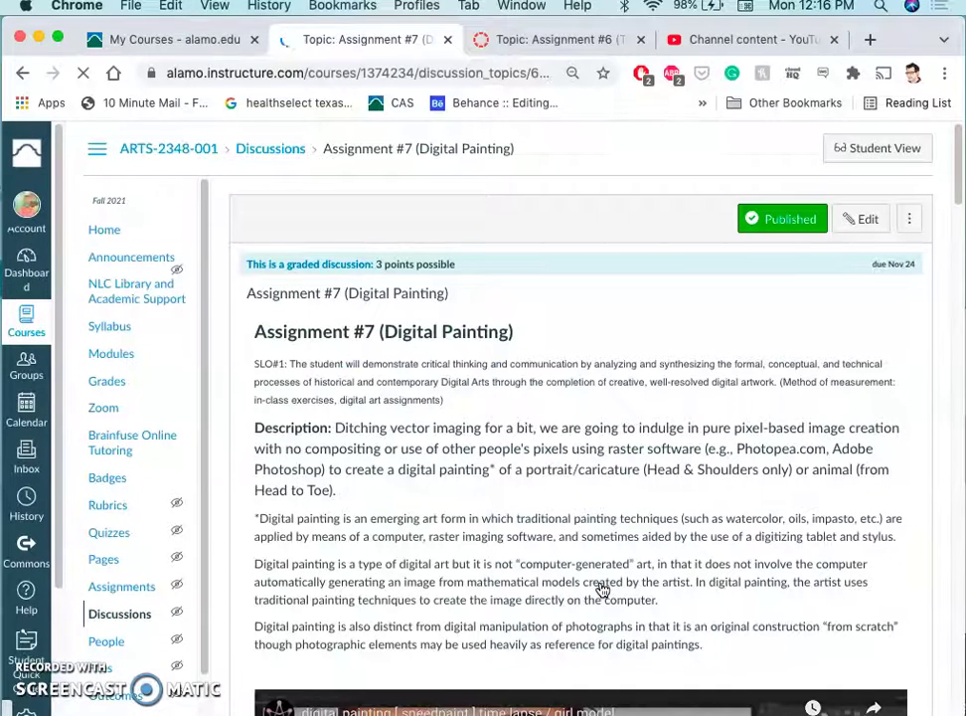
{"action": "scroll", "coordinate": [603, 590], "scroll_direction": "down", "scroll_amount": 10}
{"action": "scroll", "coordinate": [599, 584], "scroll_direction": "up", "scroll_amount": 2}
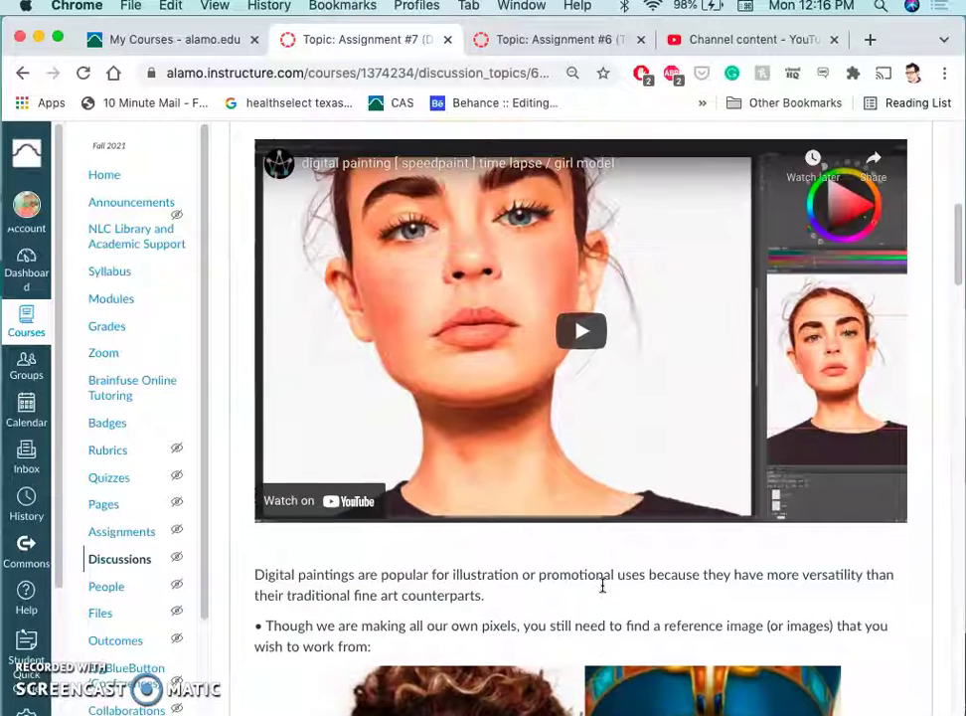
{"action": "scroll", "coordinate": [647, 487], "scroll_direction": "down", "scroll_amount": 5}
{"action": "scroll", "coordinate": [653, 489], "scroll_direction": "up", "scroll_amount": 5}
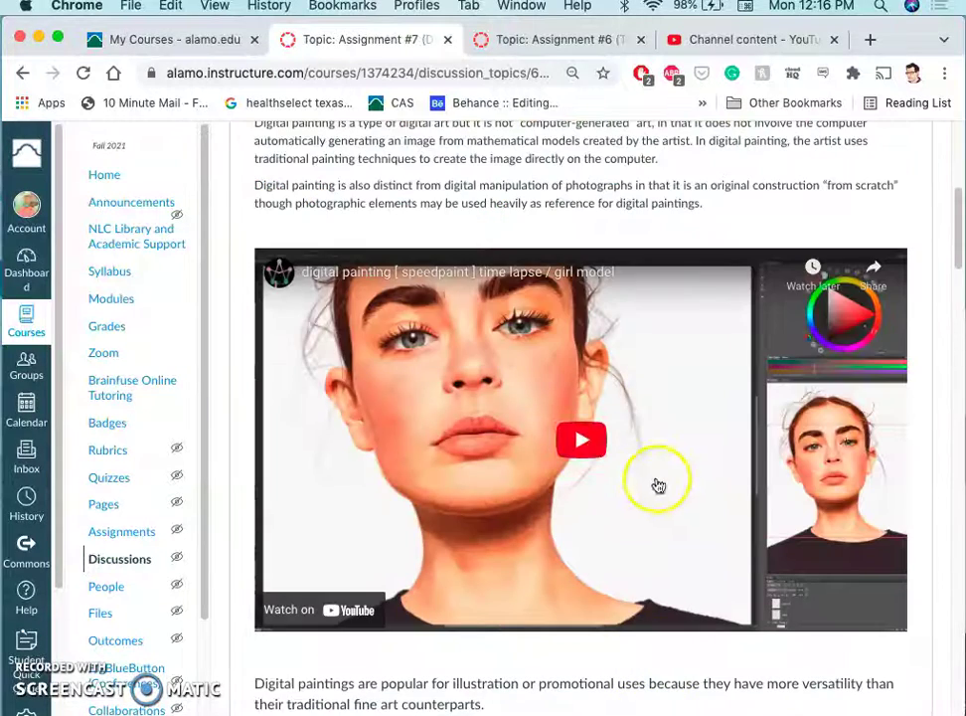
{"action": "scroll", "coordinate": [597, 449], "scroll_direction": "down", "scroll_amount": 5}
{"action": "scroll", "coordinate": [511, 474], "scroll_direction": "down", "scroll_amount": 6}
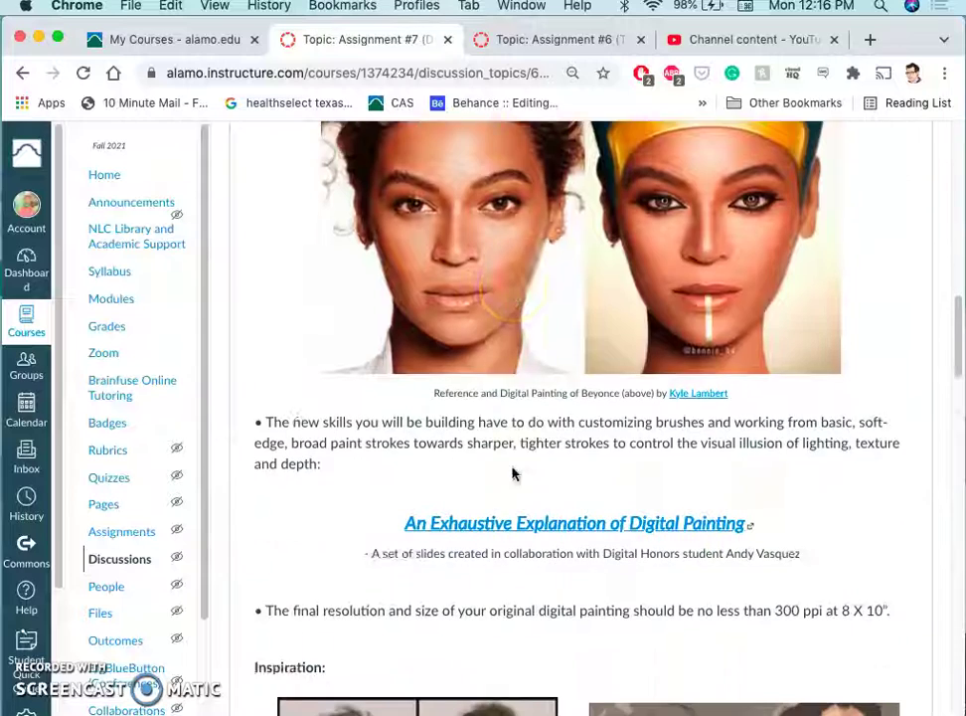
{"action": "scroll", "coordinate": [514, 474], "scroll_direction": "up", "scroll_amount": 6}
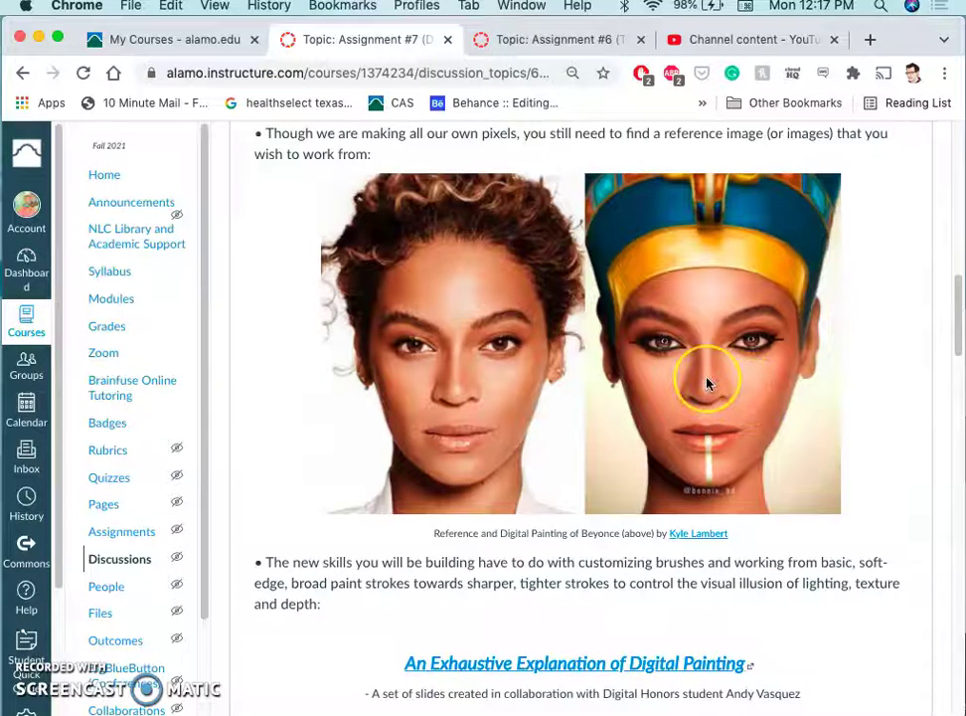
Scroll on to the Milton Glaser Aretha Franklin example, scoring rubric and past student examples.
{"action": "scroll", "coordinate": [708, 383], "scroll_direction": "down", "scroll_amount": 6}
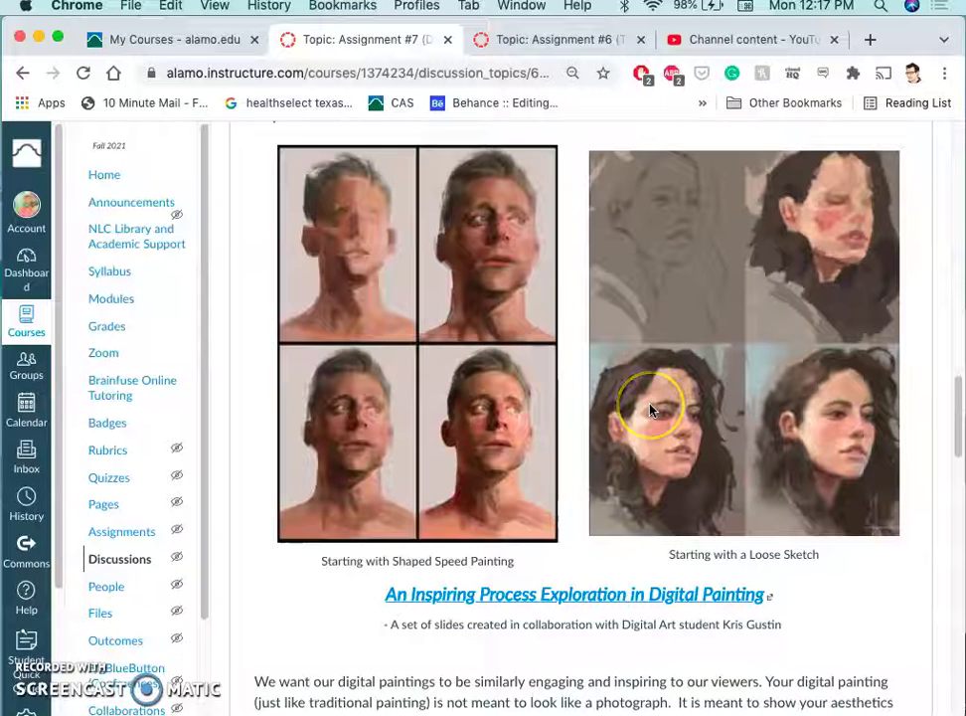
{"action": "scroll", "coordinate": [622, 415], "scroll_direction": "down", "scroll_amount": 3}
{"action": "scroll", "coordinate": [621, 421], "scroll_direction": "down", "scroll_amount": 2}
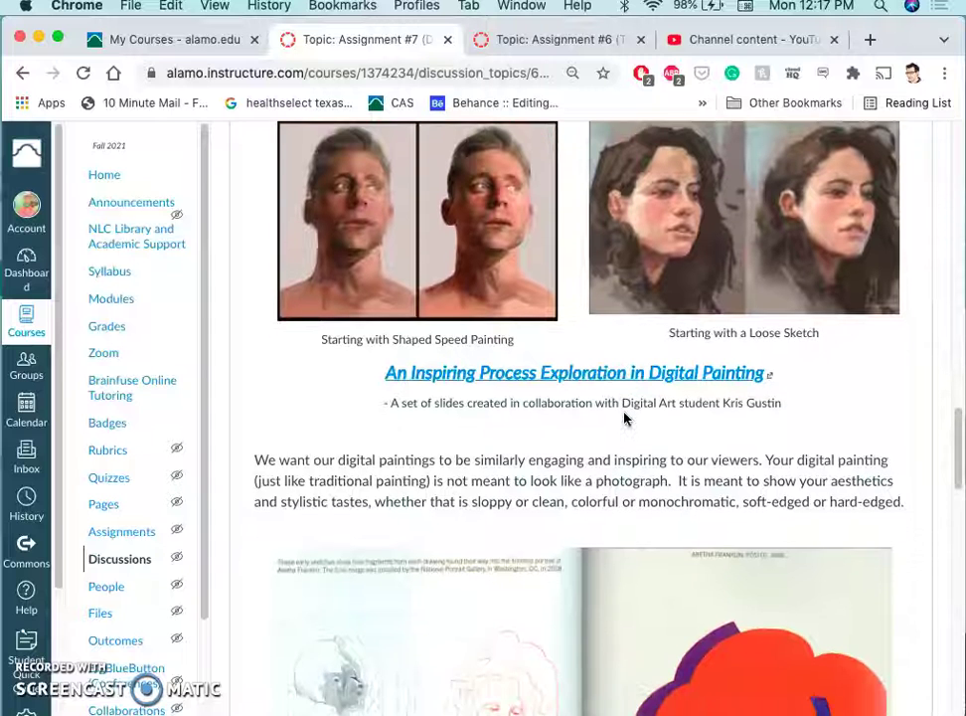
{"action": "scroll", "coordinate": [624, 418], "scroll_direction": "down", "scroll_amount": 4}
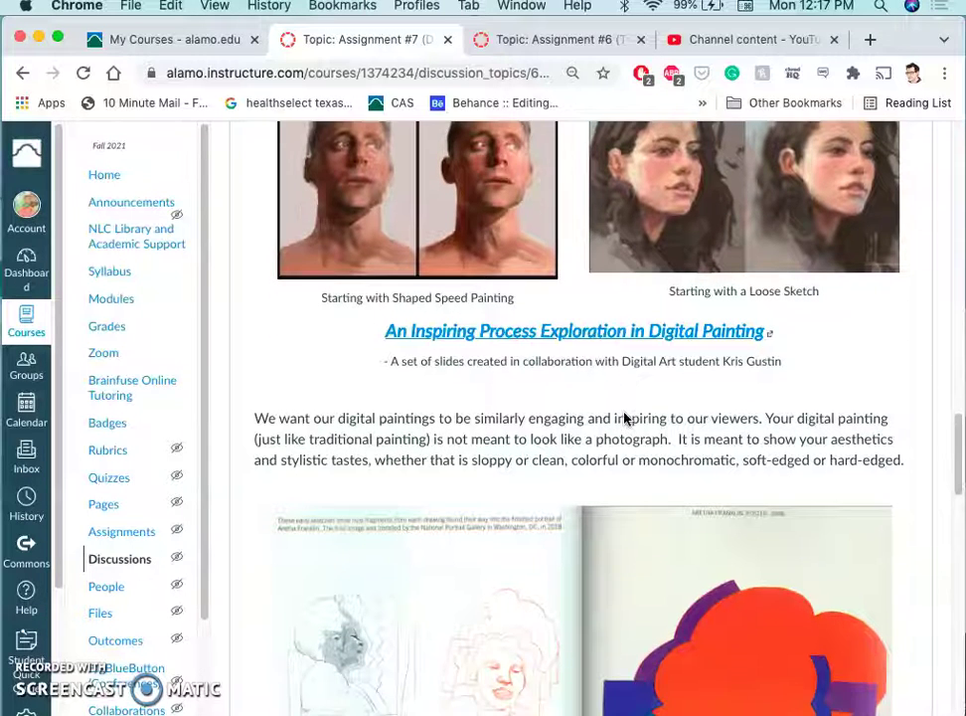
{"action": "scroll", "coordinate": [625, 419], "scroll_direction": "down", "scroll_amount": 3}
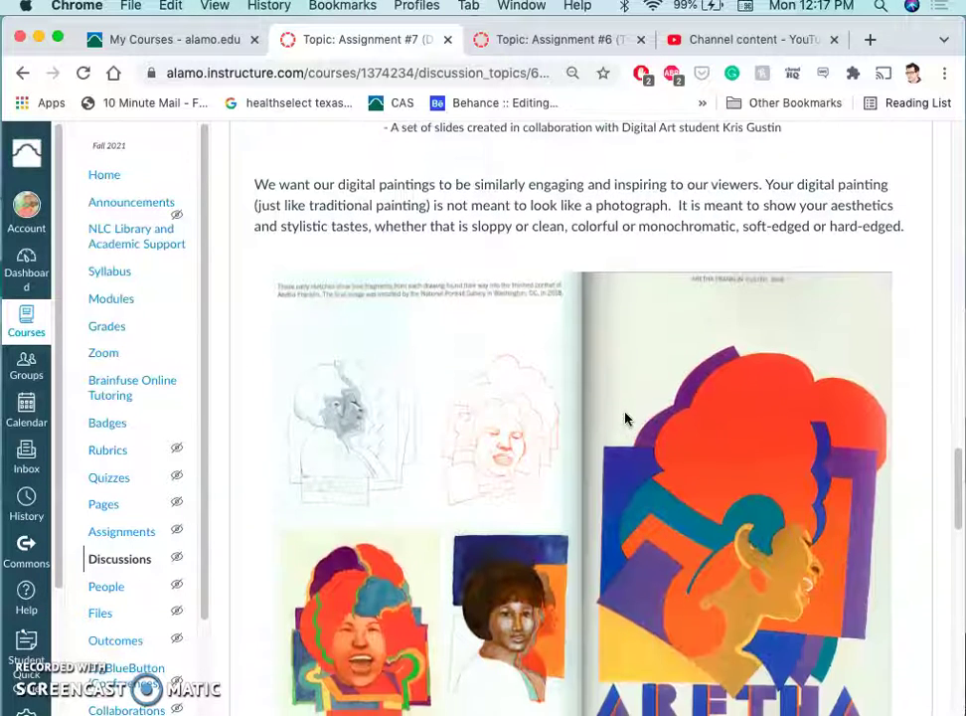
{"action": "scroll", "coordinate": [624, 418], "scroll_direction": "down", "scroll_amount": 2}
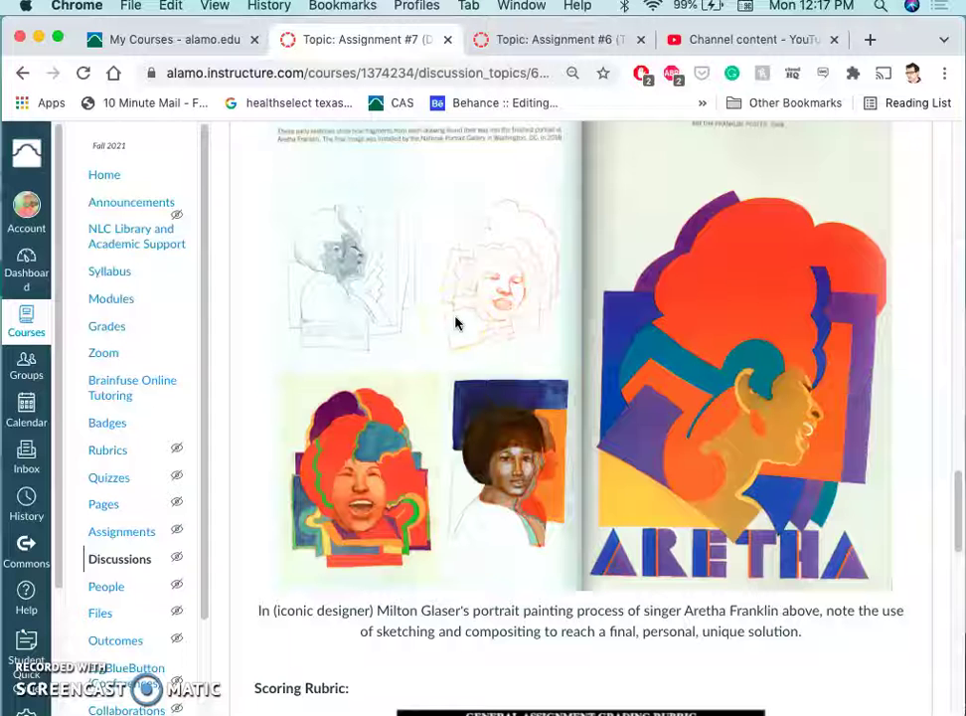
{"action": "scroll", "coordinate": [464, 328], "scroll_direction": "down", "scroll_amount": 10}
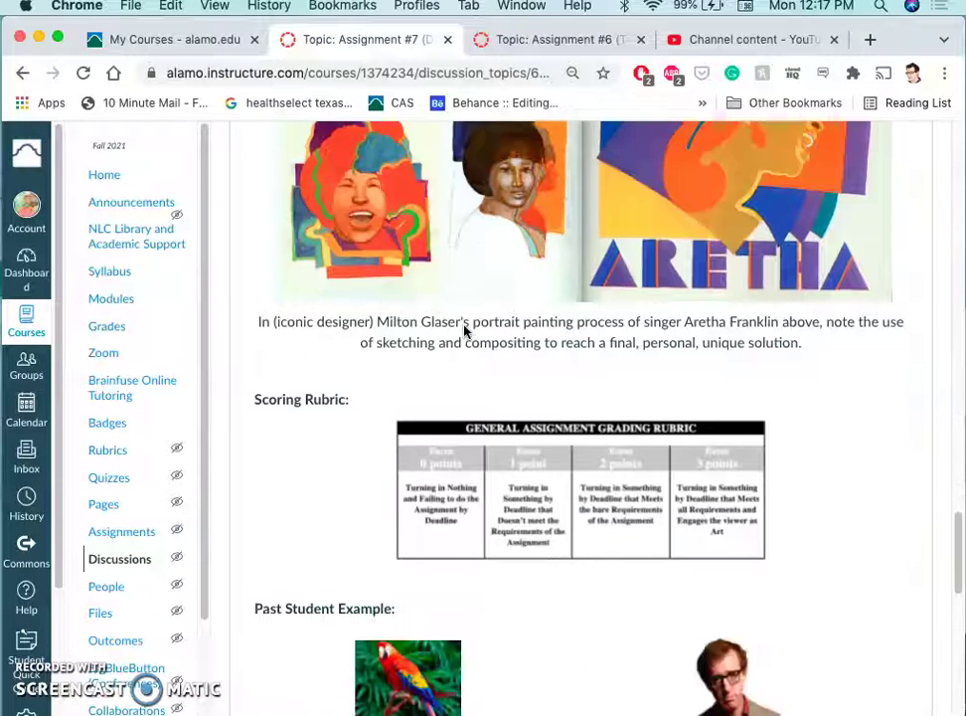
{"action": "scroll", "coordinate": [467, 331], "scroll_direction": "down", "scroll_amount": 3}
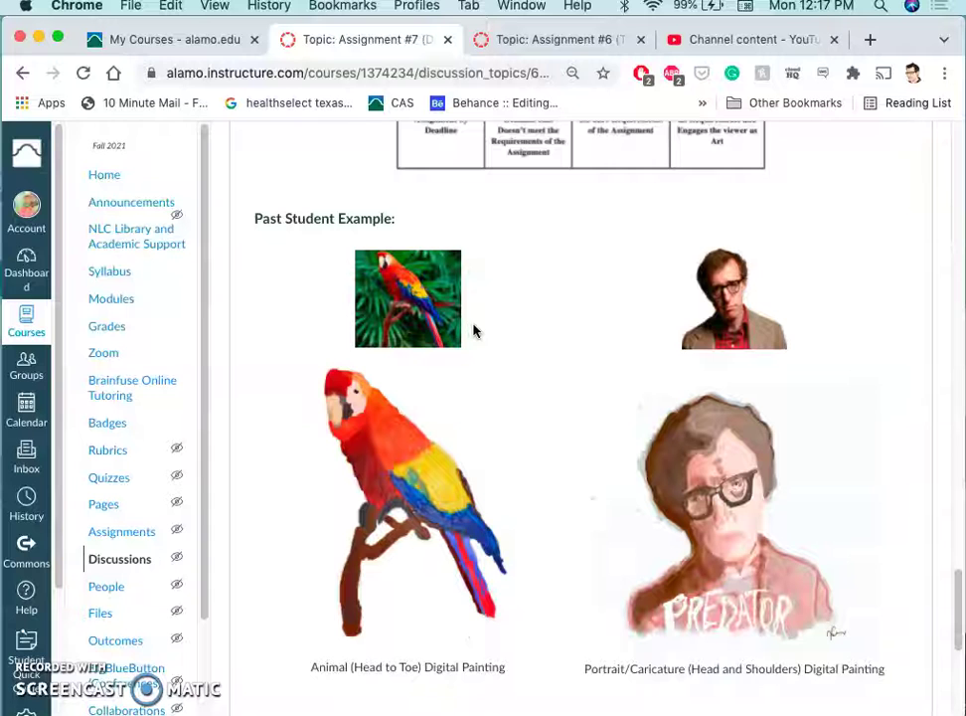
{"action": "scroll", "coordinate": [474, 331], "scroll_direction": "down", "scroll_amount": 1}
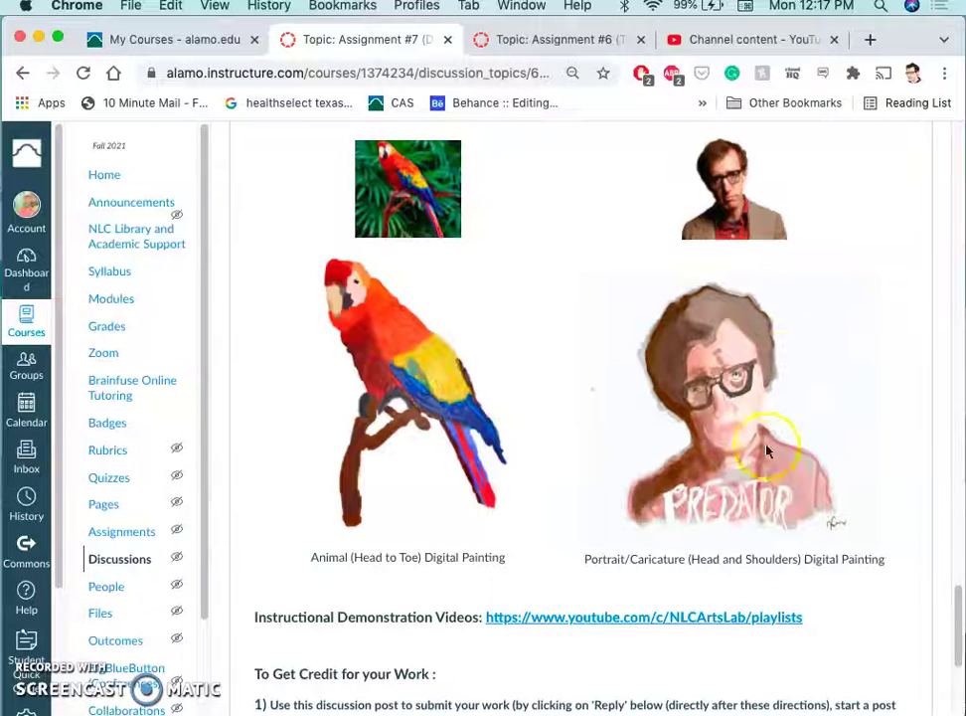
{"action": "scroll", "coordinate": [899, 449], "scroll_direction": "down", "scroll_amount": 1}
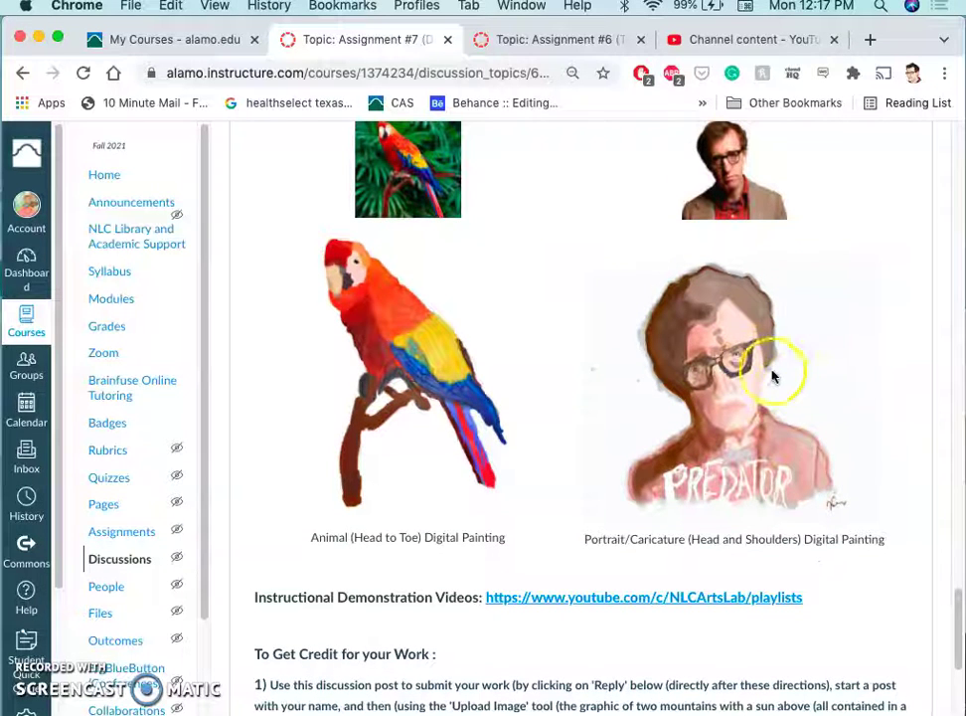
{"action": "left_click", "coordinate": [736, 417]}
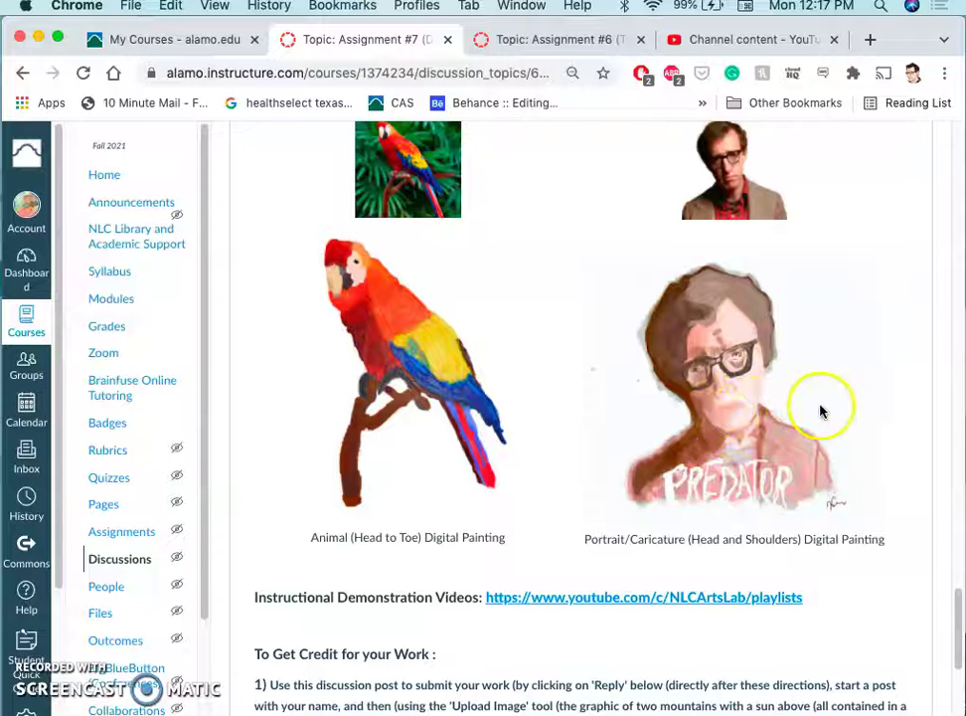
{"action": "scroll", "coordinate": [820, 407], "scroll_direction": "up", "scroll_amount": 1}
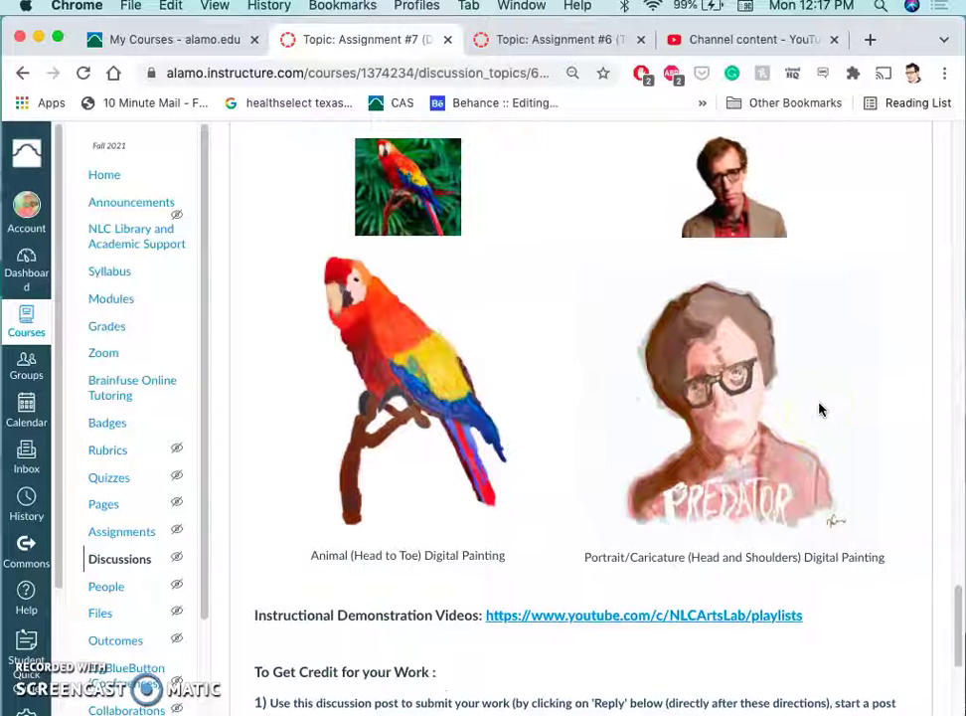
{"action": "left_click", "coordinate": [563, 39]}
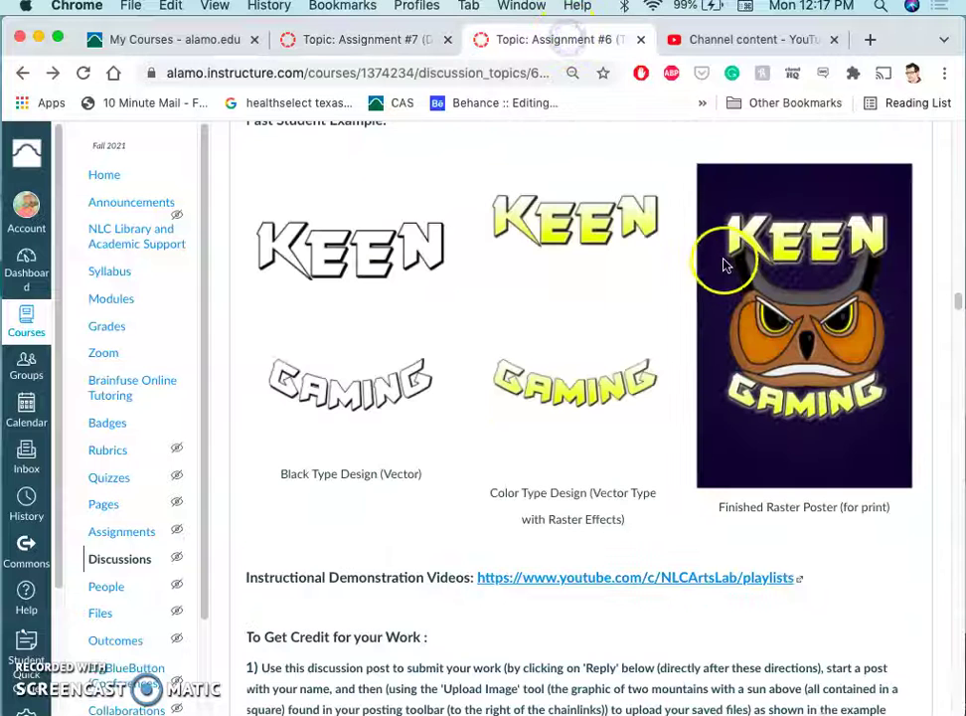
{"action": "scroll", "coordinate": [742, 300], "scroll_direction": "down", "scroll_amount": 20}
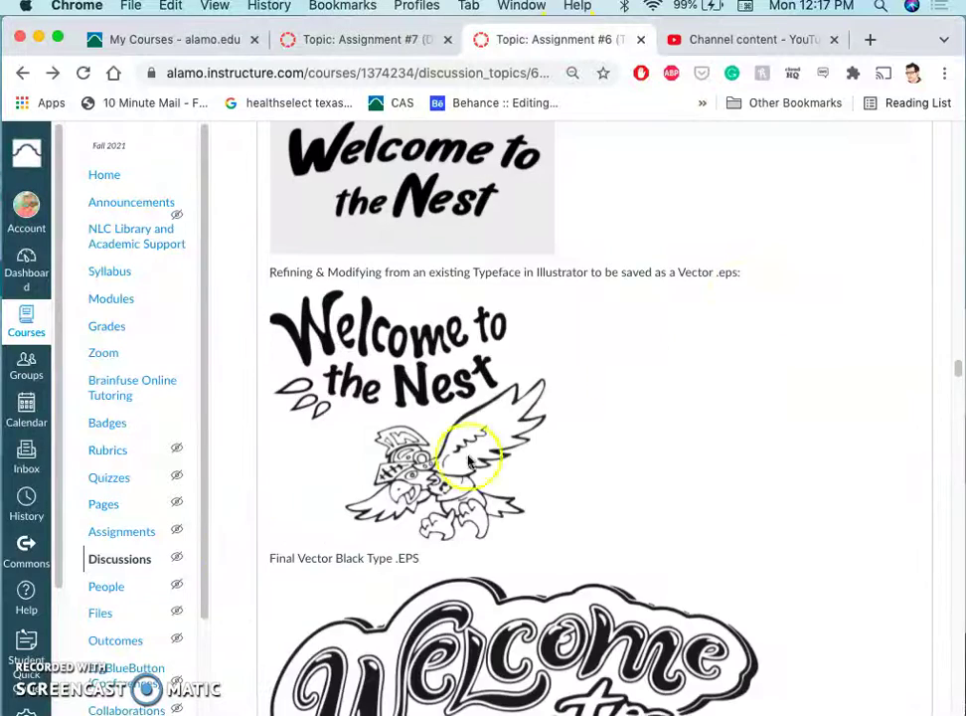
{"action": "scroll", "coordinate": [513, 480], "scroll_direction": "down", "scroll_amount": 10}
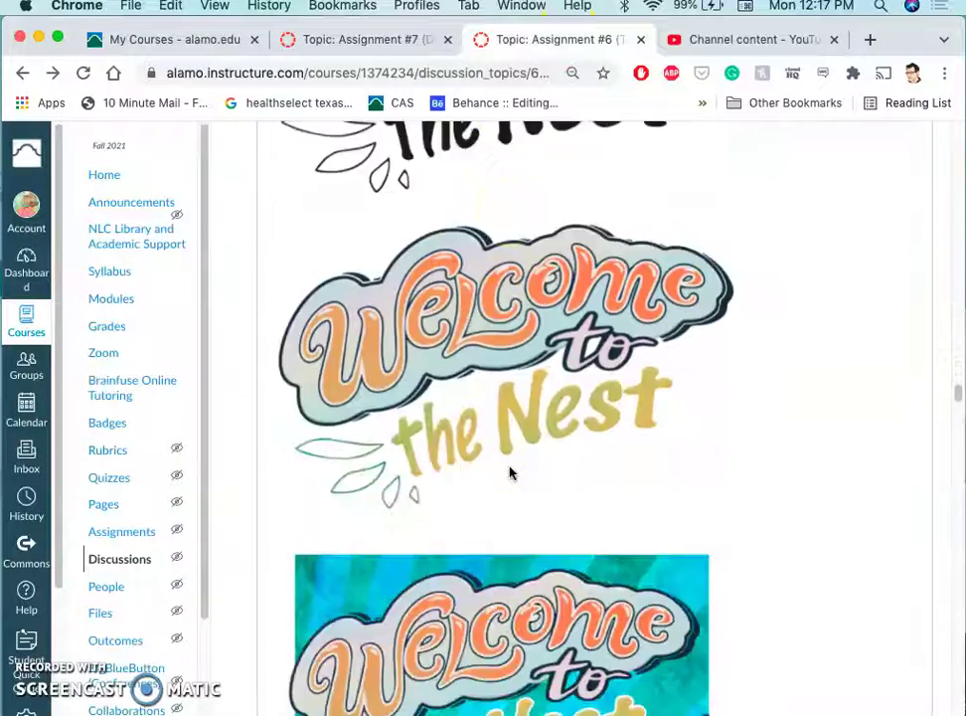
{"action": "scroll", "coordinate": [515, 471], "scroll_direction": "down", "scroll_amount": 1}
{"action": "left_click", "coordinate": [493, 567]}
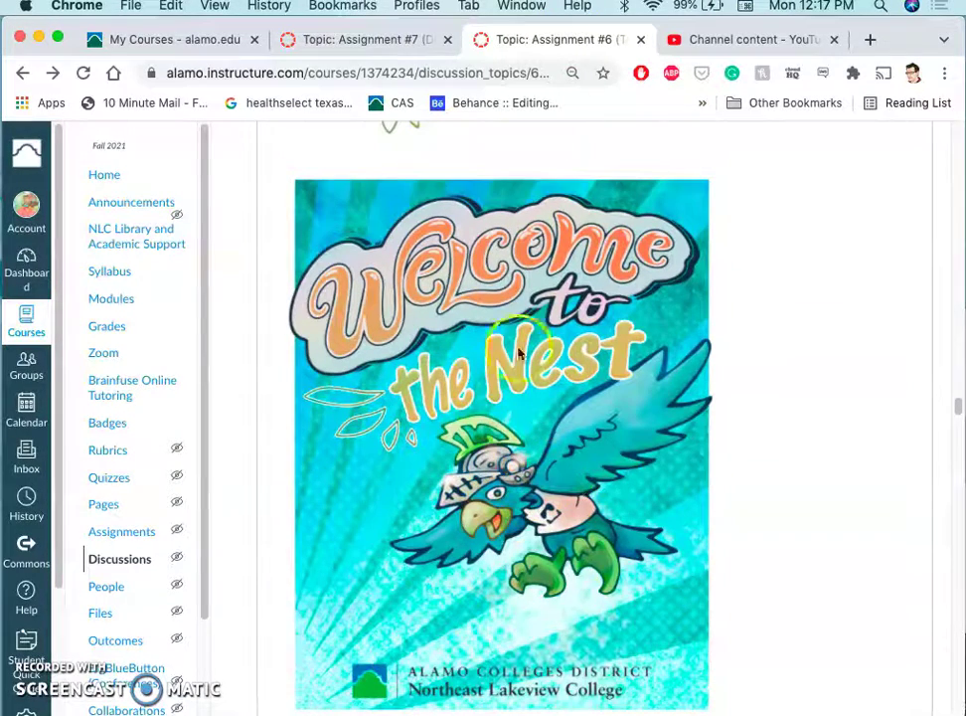
{"action": "left_click", "coordinate": [398, 42]}
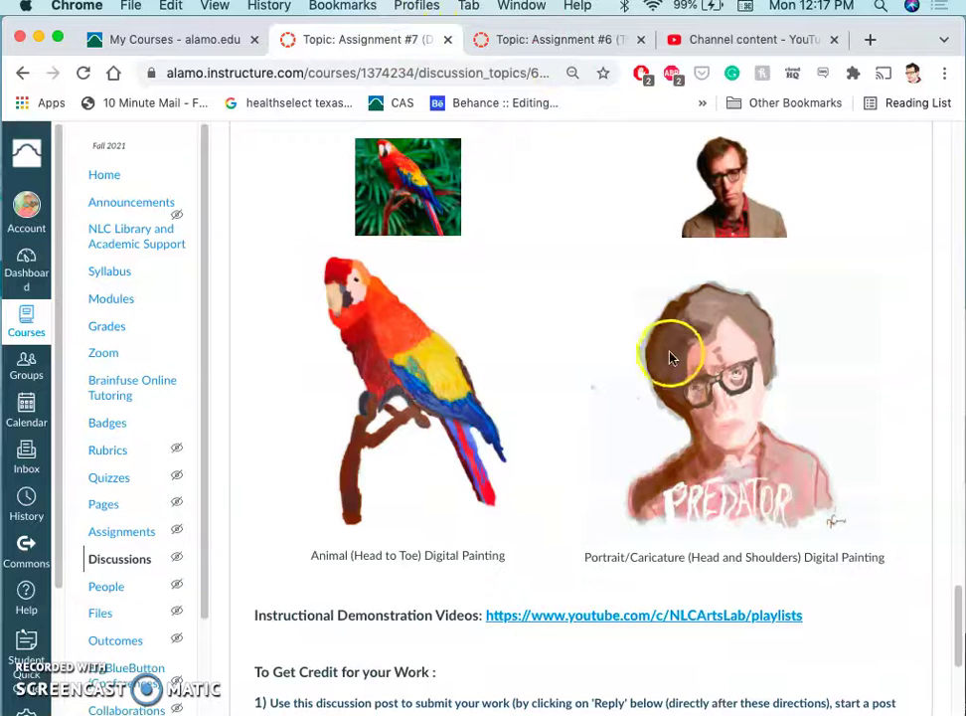
{"action": "scroll", "coordinate": [674, 351], "scroll_direction": "down", "scroll_amount": 3}
{"action": "scroll", "coordinate": [674, 351], "scroll_direction": "down", "scroll_amount": 3}
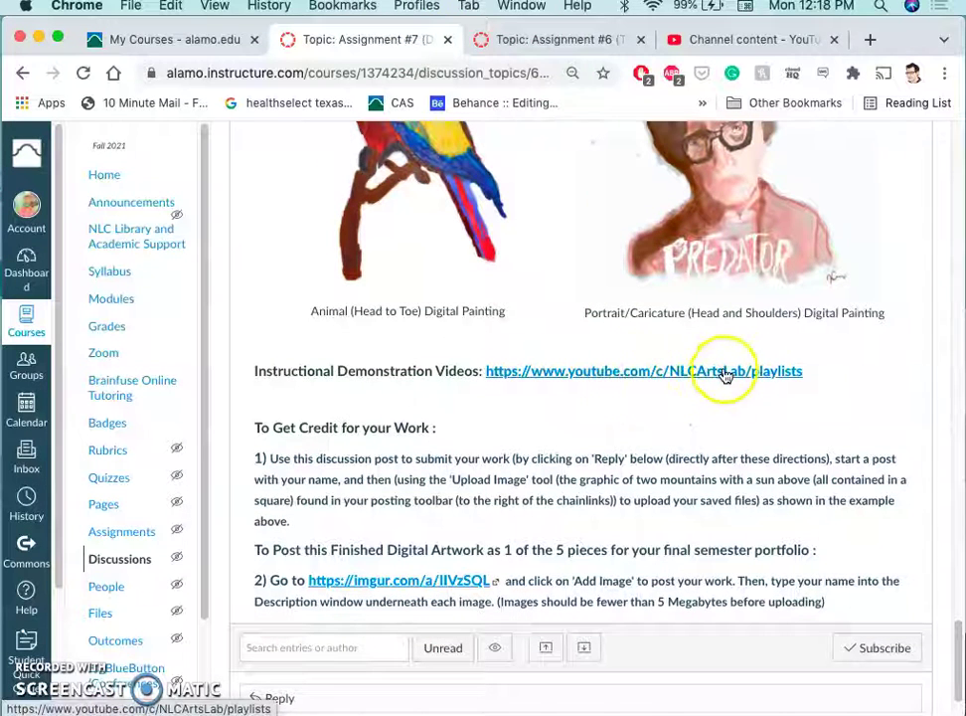
{"action": "scroll", "coordinate": [686, 368], "scroll_direction": "down", "scroll_amount": 2}
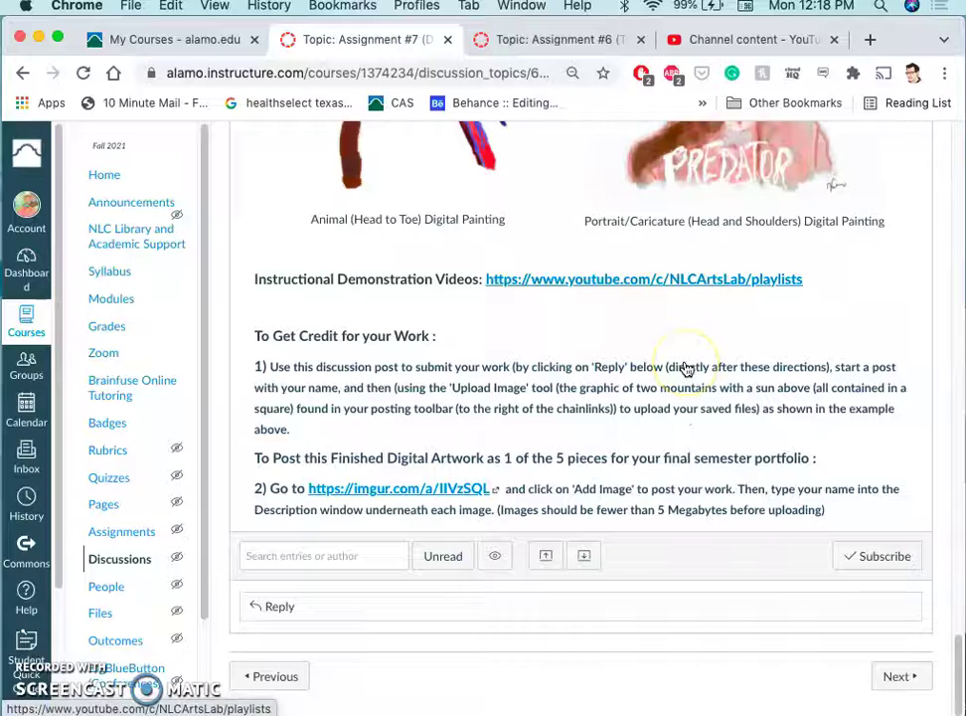
{"action": "scroll", "coordinate": [658, 358], "scroll_direction": "up", "scroll_amount": 15}
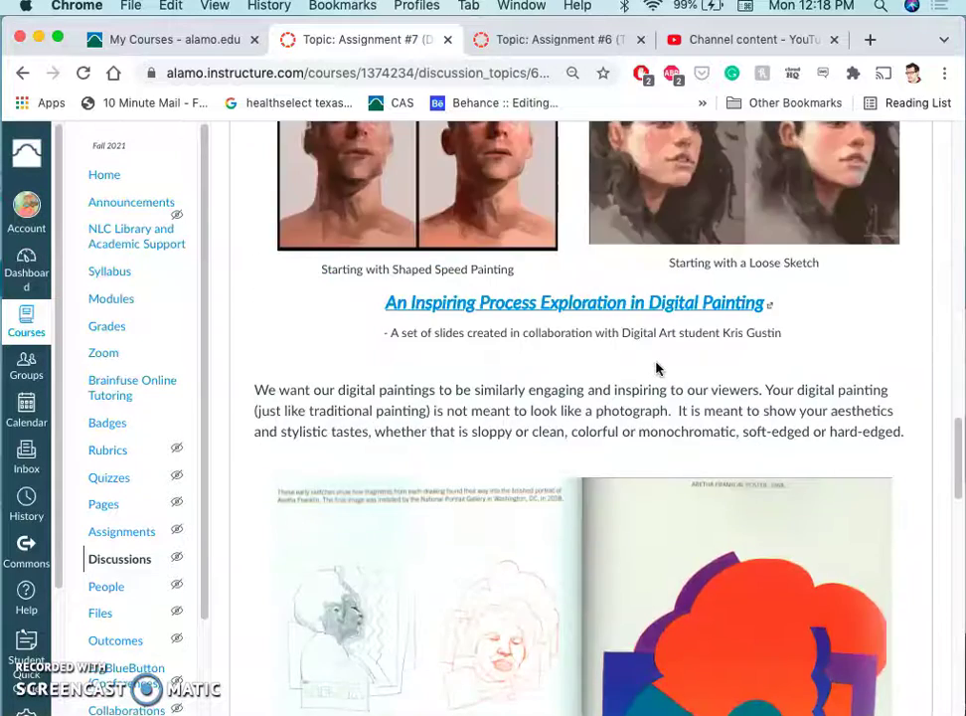
{"action": "scroll", "coordinate": [657, 368], "scroll_direction": "up", "scroll_amount": 10}
Return to the course Home page and scroll down to the Weekly Modules banner.
{"action": "left_click", "coordinate": [105, 231]}
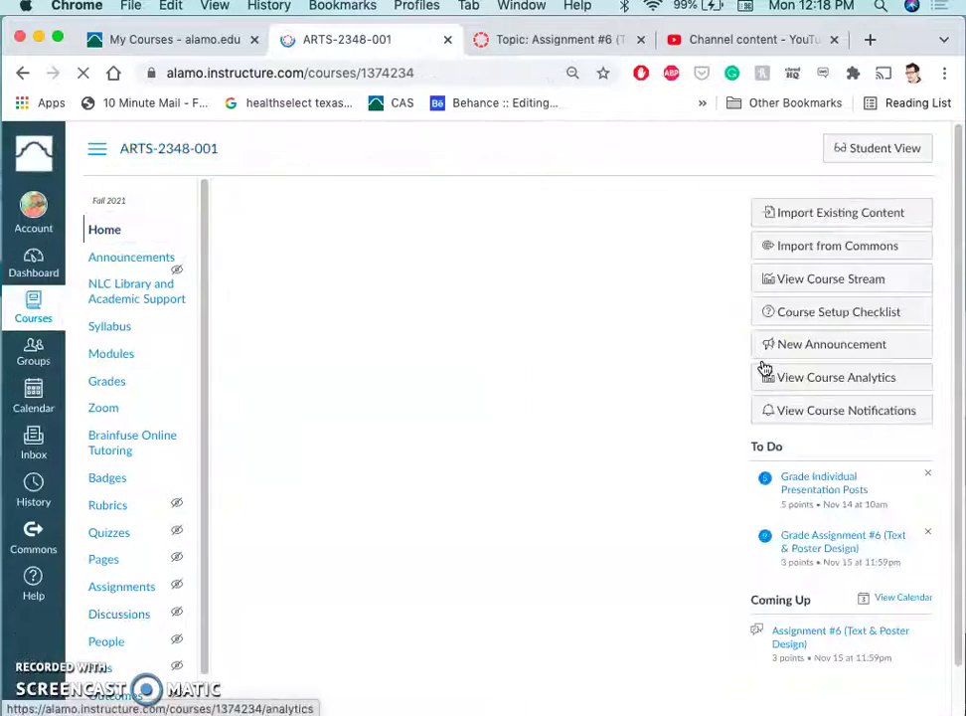
{"action": "scroll", "coordinate": [695, 357], "scroll_direction": "down", "scroll_amount": 5}
{"action": "scroll", "coordinate": [699, 358], "scroll_direction": "down", "scroll_amount": 4}
{"action": "scroll", "coordinate": [699, 358], "scroll_direction": "down", "scroll_amount": 2}
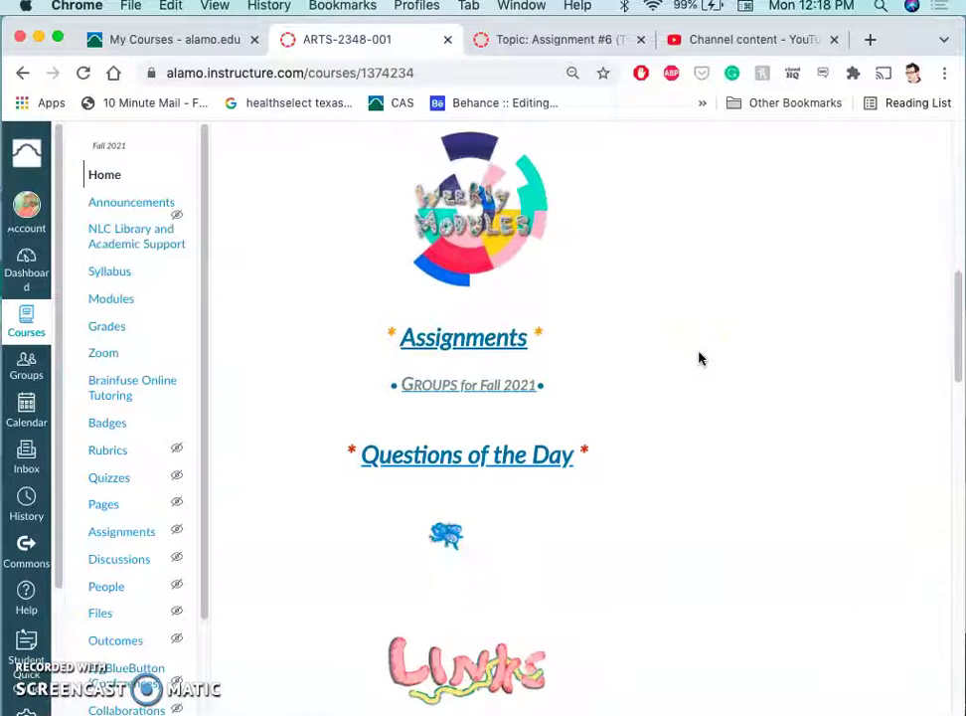
Open the UNIT Modules list and scroll down to the Unit 14 Digital Painting entry.
{"action": "left_click", "coordinate": [487, 224]}
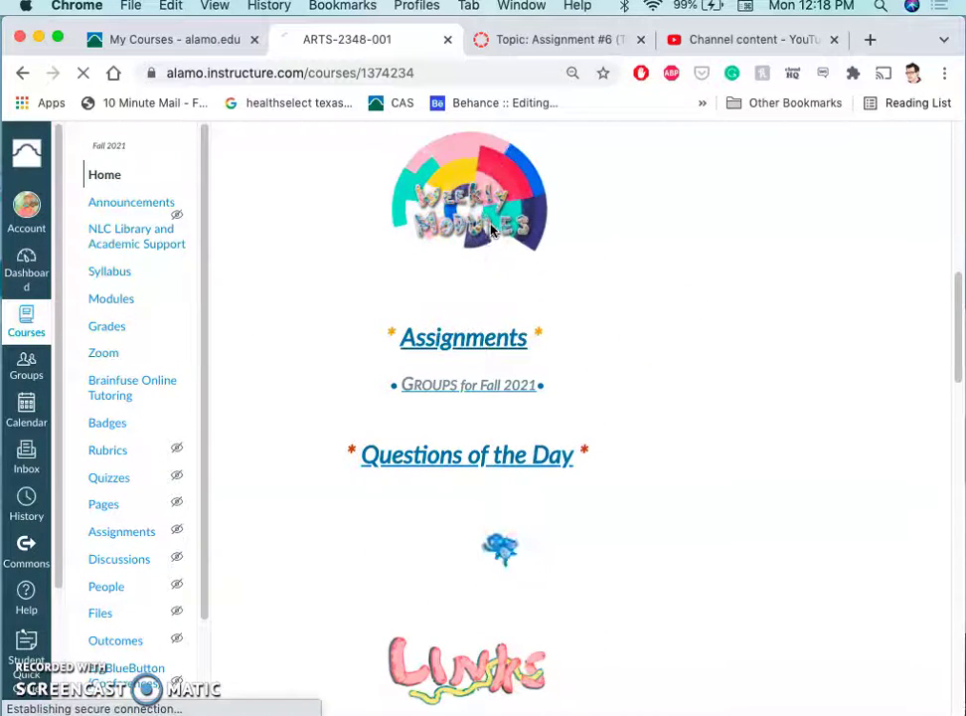
{"action": "left_click", "coordinate": [626, 312]}
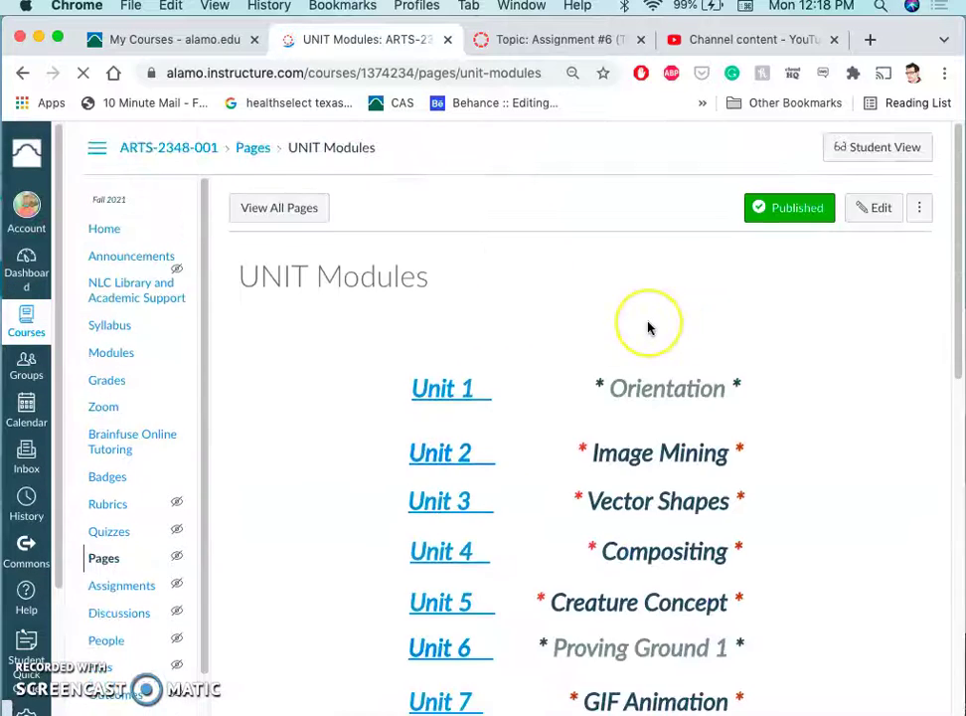
{"action": "scroll", "coordinate": [647, 326], "scroll_direction": "down", "scroll_amount": 7}
{"action": "scroll", "coordinate": [647, 325], "scroll_direction": "down", "scroll_amount": 4}
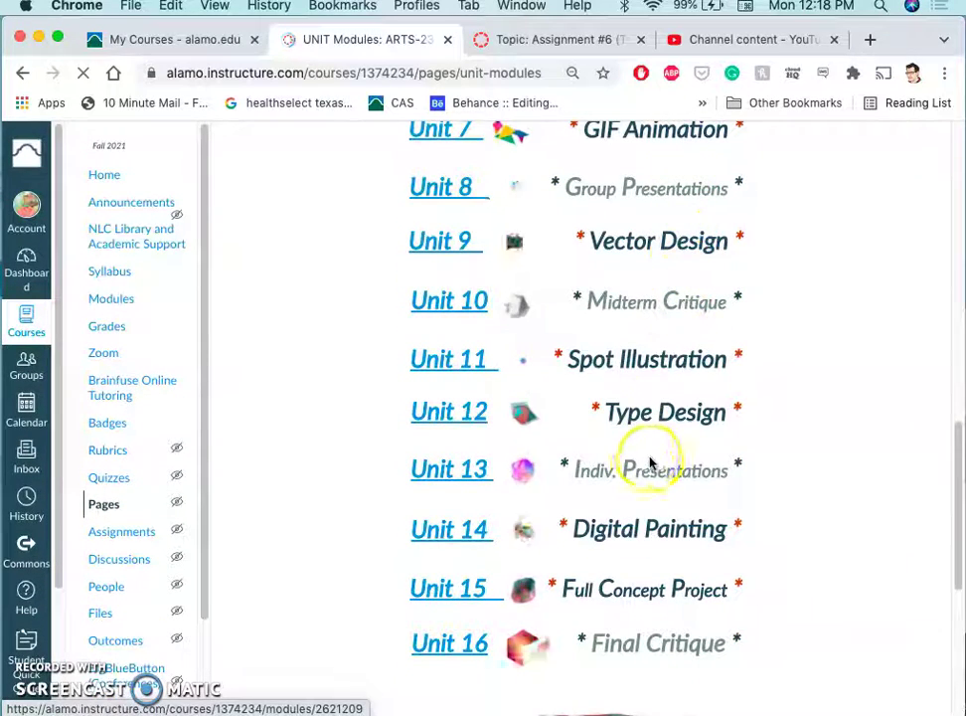
{"action": "left_click", "coordinate": [504, 535]}
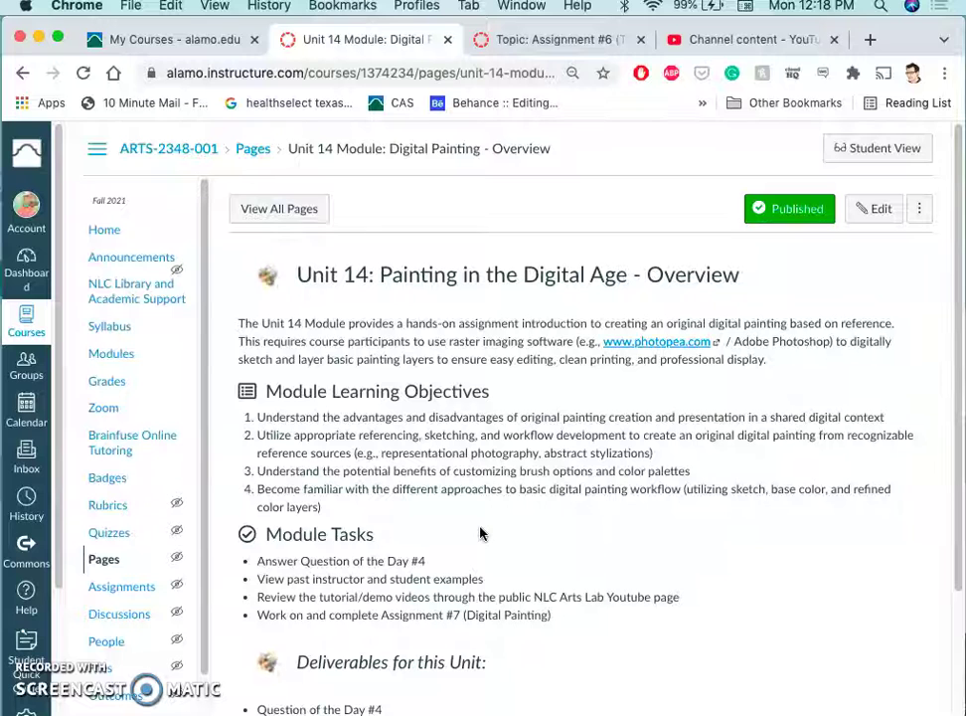
Open Unit 14 and scroll to its Deliverables: Question of the Day #4 and Assignment #7.
{"action": "left_click", "coordinate": [406, 558]}
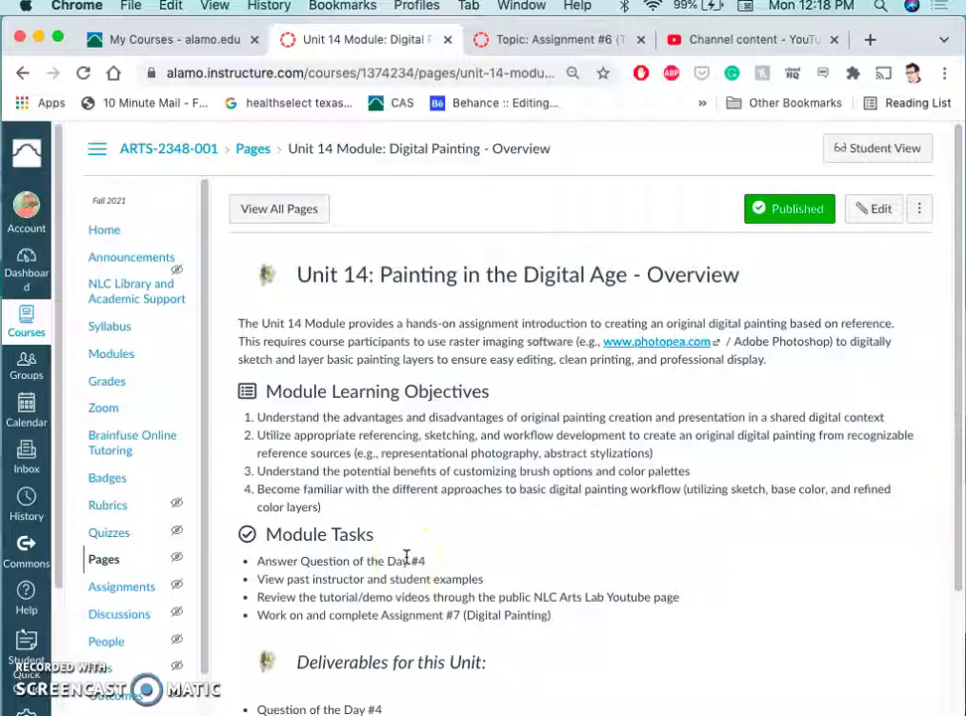
{"action": "scroll", "coordinate": [470, 463], "scroll_direction": "down", "scroll_amount": 3}
{"action": "scroll", "coordinate": [477, 467], "scroll_direction": "down", "scroll_amount": 1}
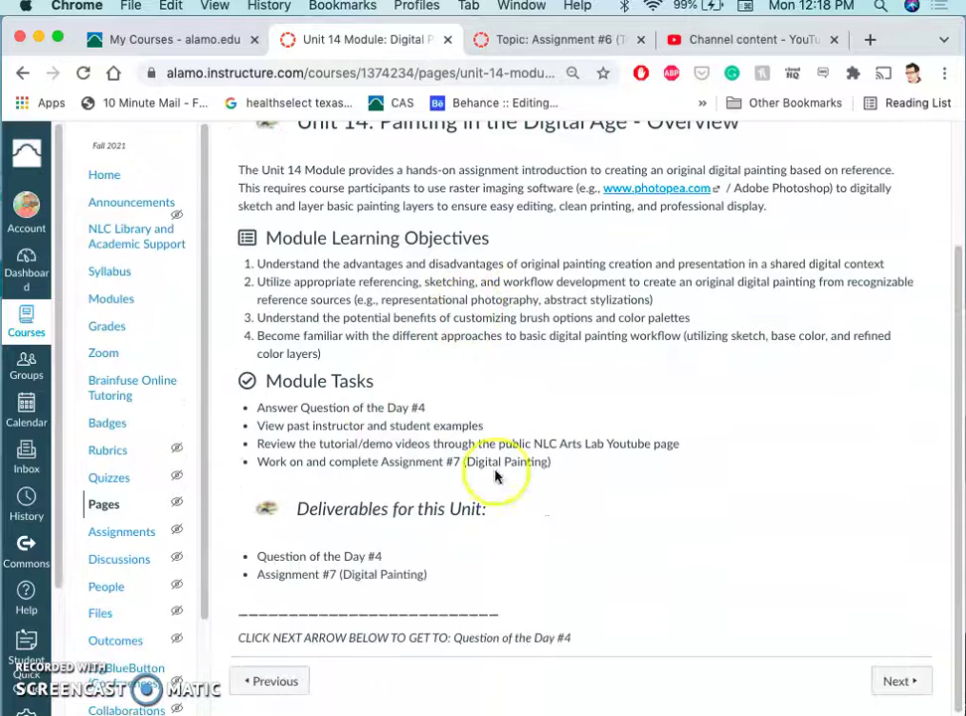
Go Next to the Question of the Day #4 discussion and scroll down to the Warhol images.
{"action": "left_click", "coordinate": [899, 680]}
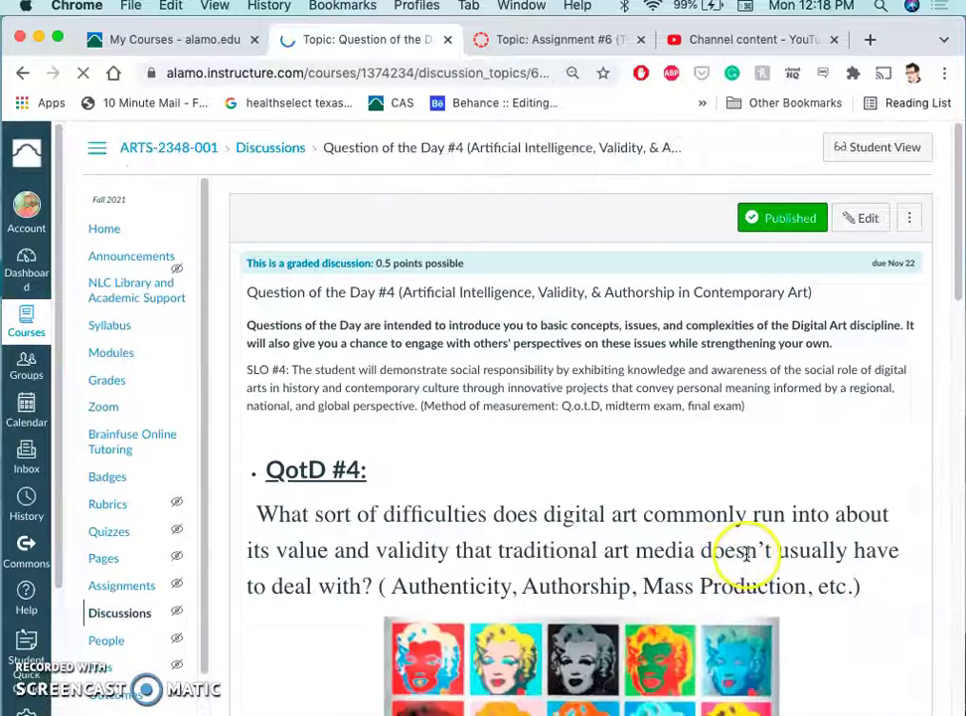
{"action": "scroll", "coordinate": [746, 556], "scroll_direction": "down", "scroll_amount": 2}
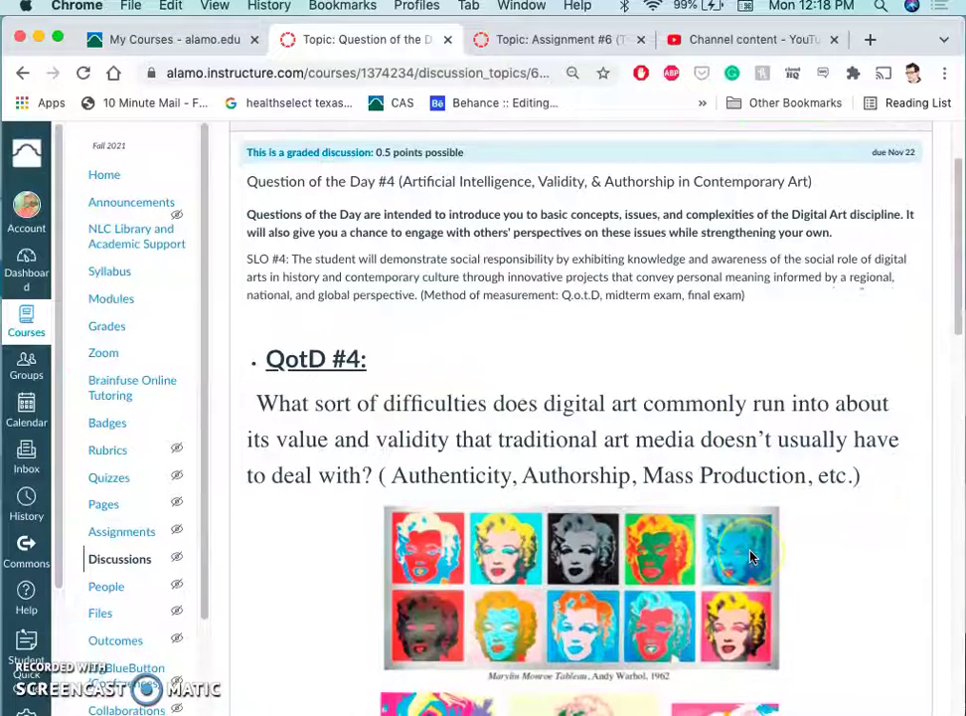
{"action": "scroll", "coordinate": [752, 557], "scroll_direction": "down", "scroll_amount": 1}
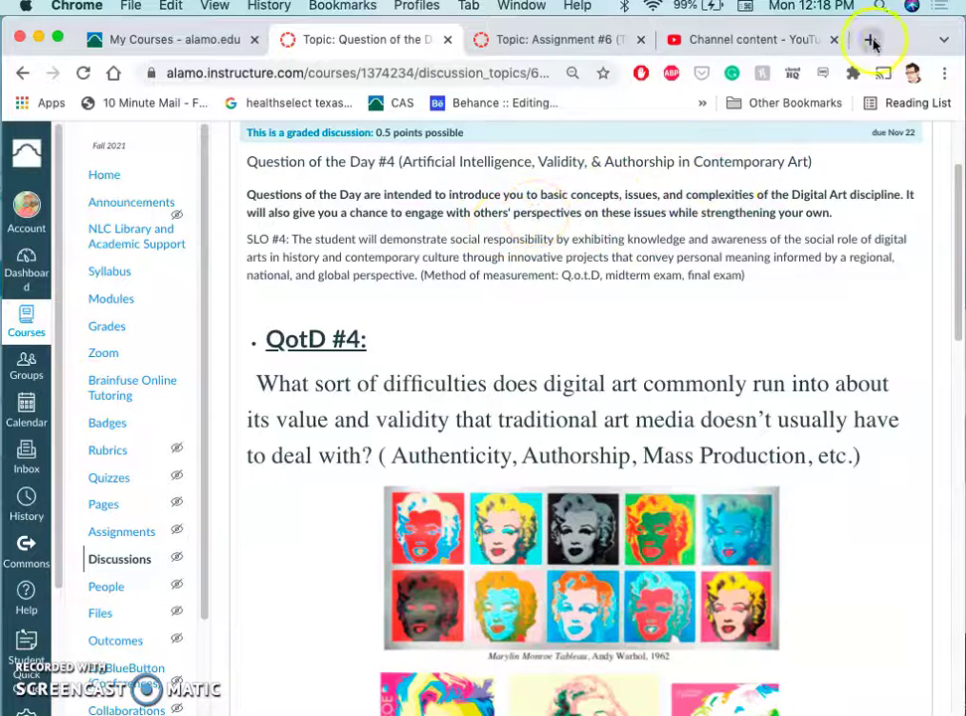
Search 'thispersondoesnotexists' in a new tab and pick the This Person Does Not Exist result.
{"action": "left_click", "coordinate": [870, 40]}
{"action": "type", "text": "this"}
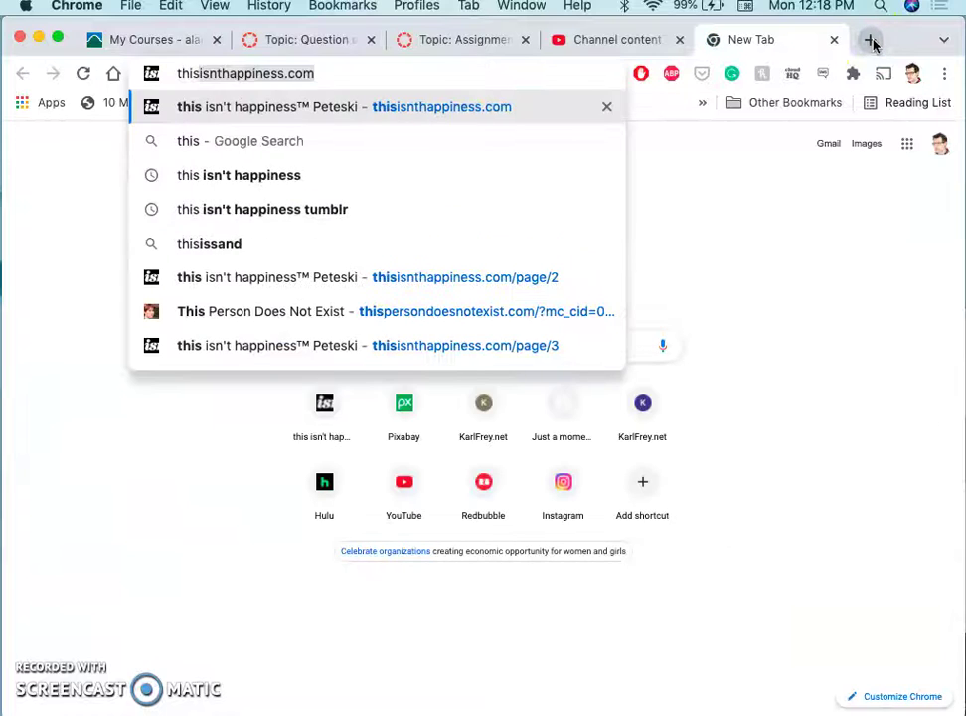
{"action": "type", "text": "persond"}
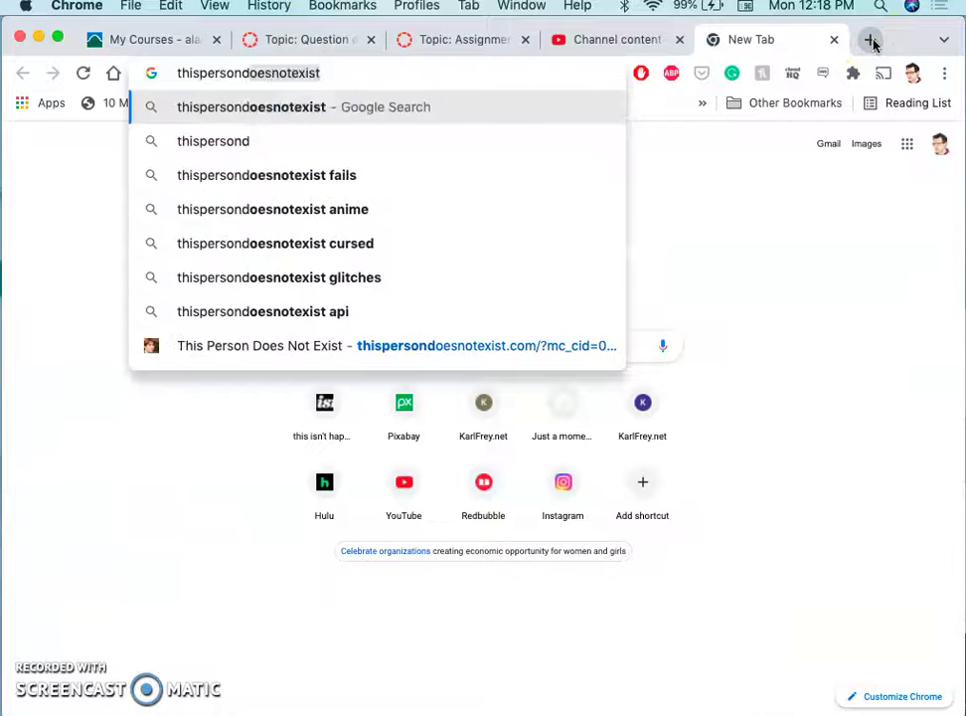
{"action": "type", "text": "oesnotexis"}
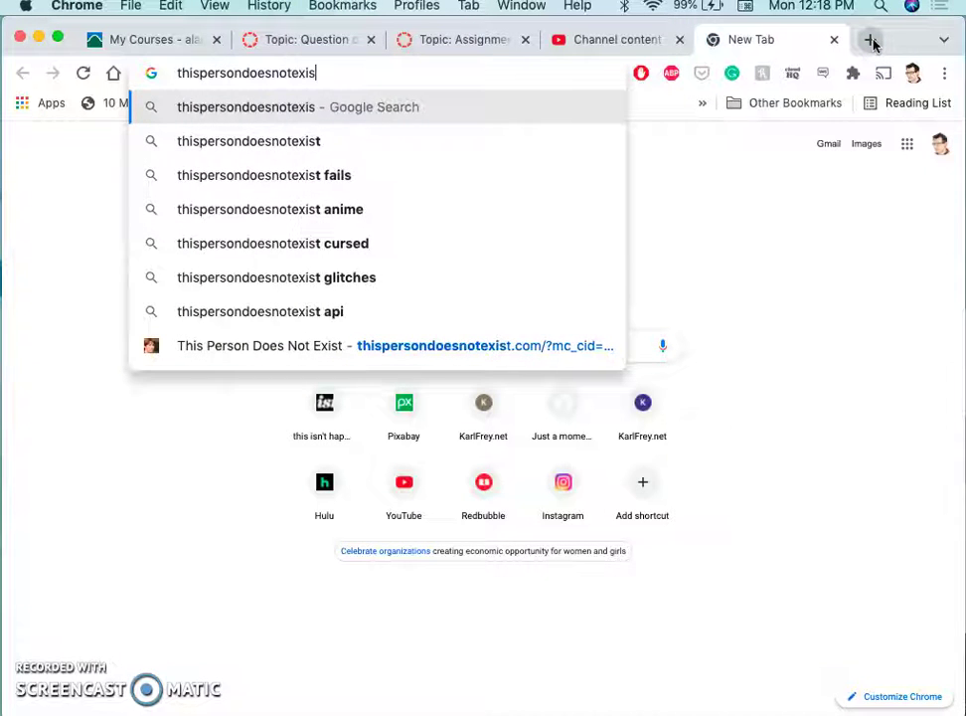
{"action": "type", "text": "ts"}
{"action": "key", "text": "Return"}
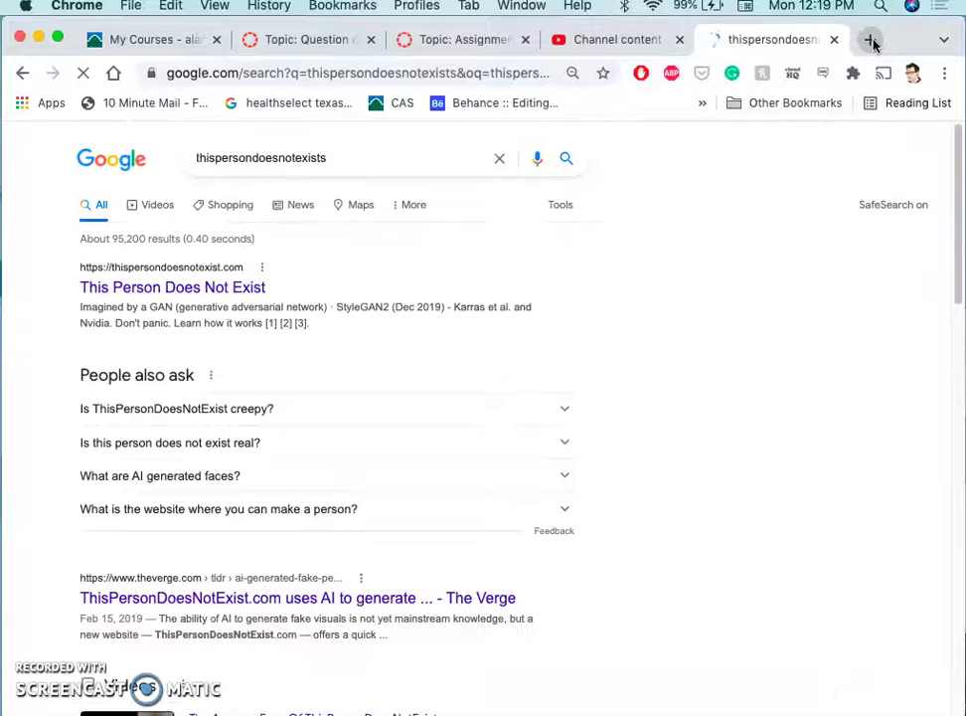
{"action": "left_click", "coordinate": [183, 286]}
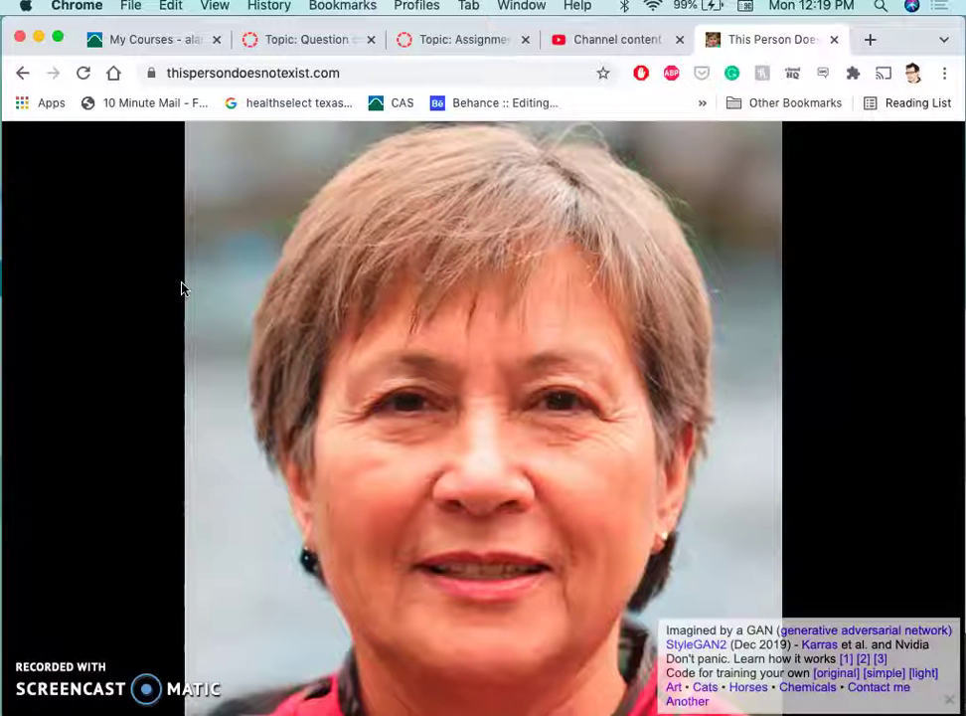
Open This Person Does Not Exist and reload it twice for new generated faces.
{"action": "left_click", "coordinate": [534, 380]}
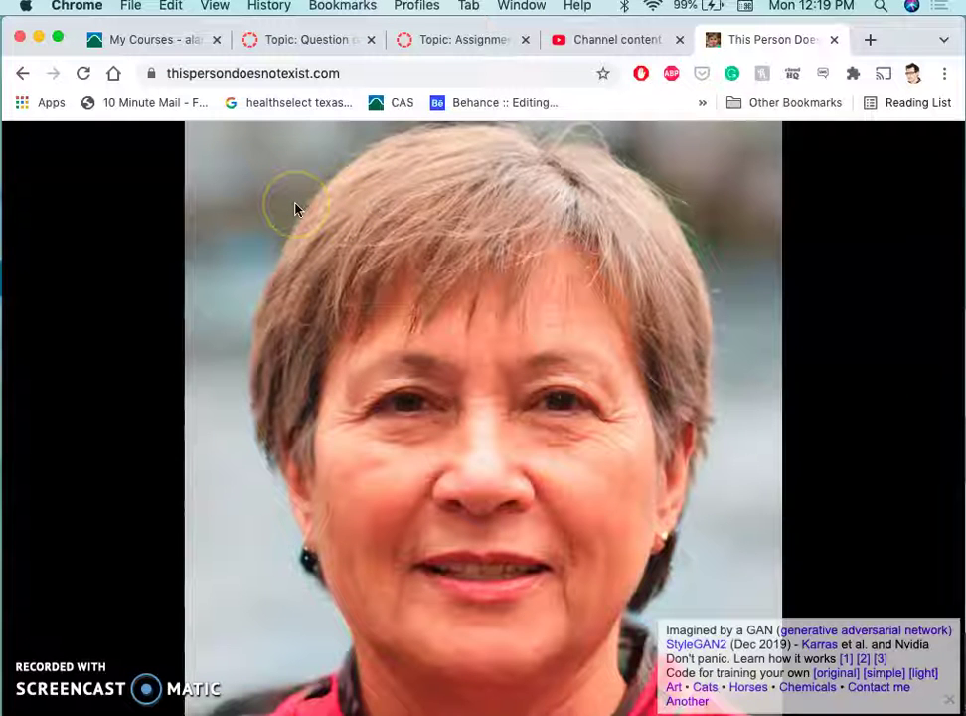
{"action": "left_click", "coordinate": [84, 75]}
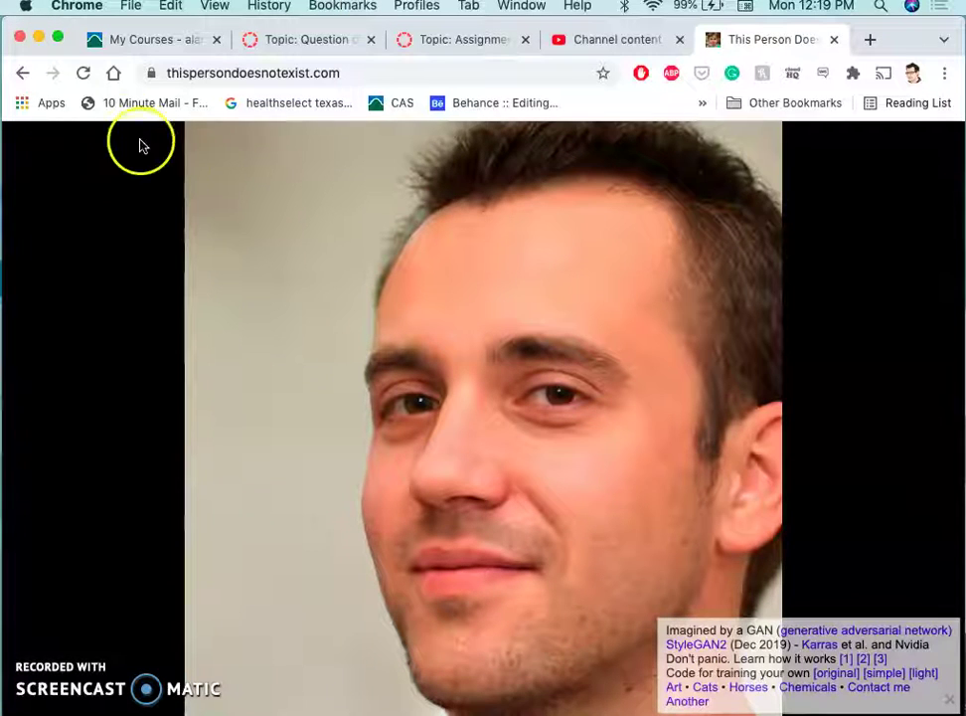
{"action": "left_click", "coordinate": [84, 74]}
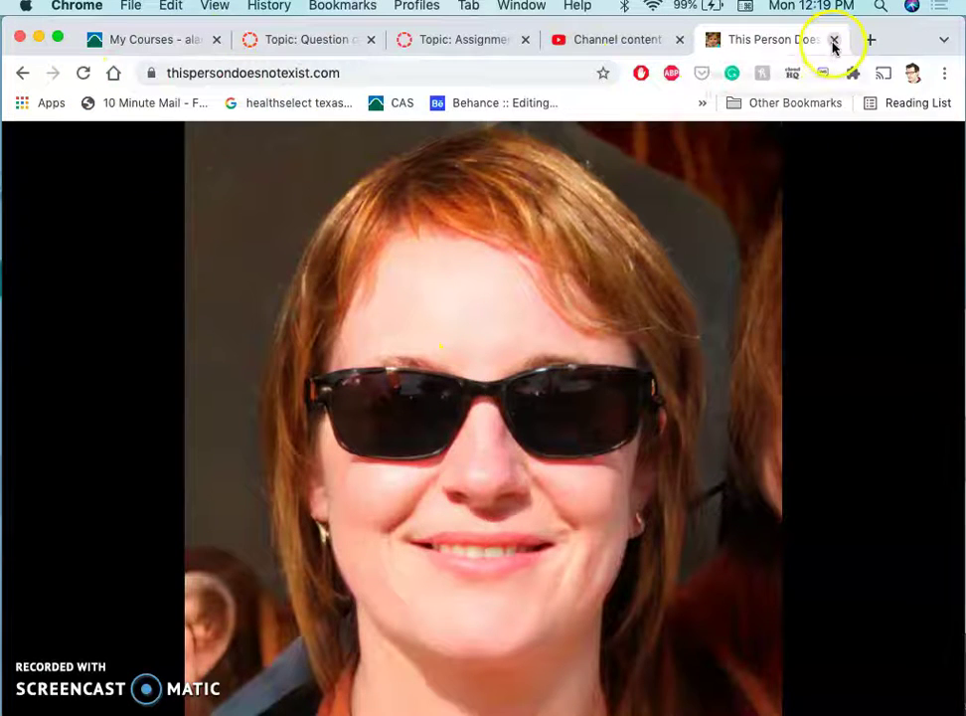
Close the face generator tab and scroll Question of the Day #4 to the AI portrait bias examples.
{"action": "left_click", "coordinate": [834, 40]}
{"action": "scroll", "coordinate": [700, 358], "scroll_direction": "down", "scroll_amount": 5}
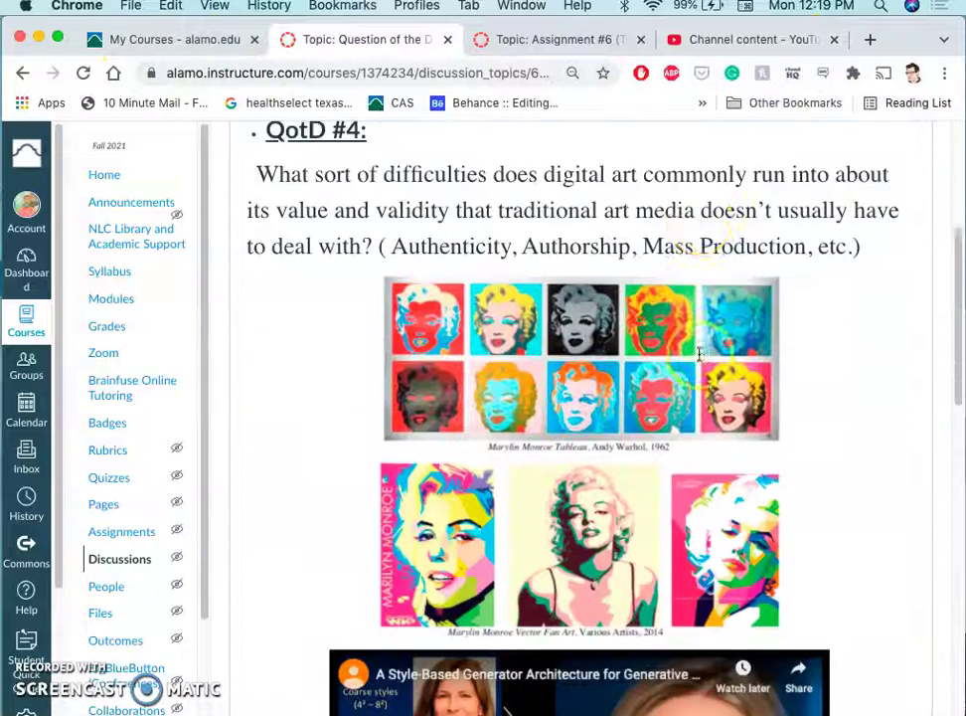
{"action": "scroll", "coordinate": [701, 353], "scroll_direction": "down", "scroll_amount": 8}
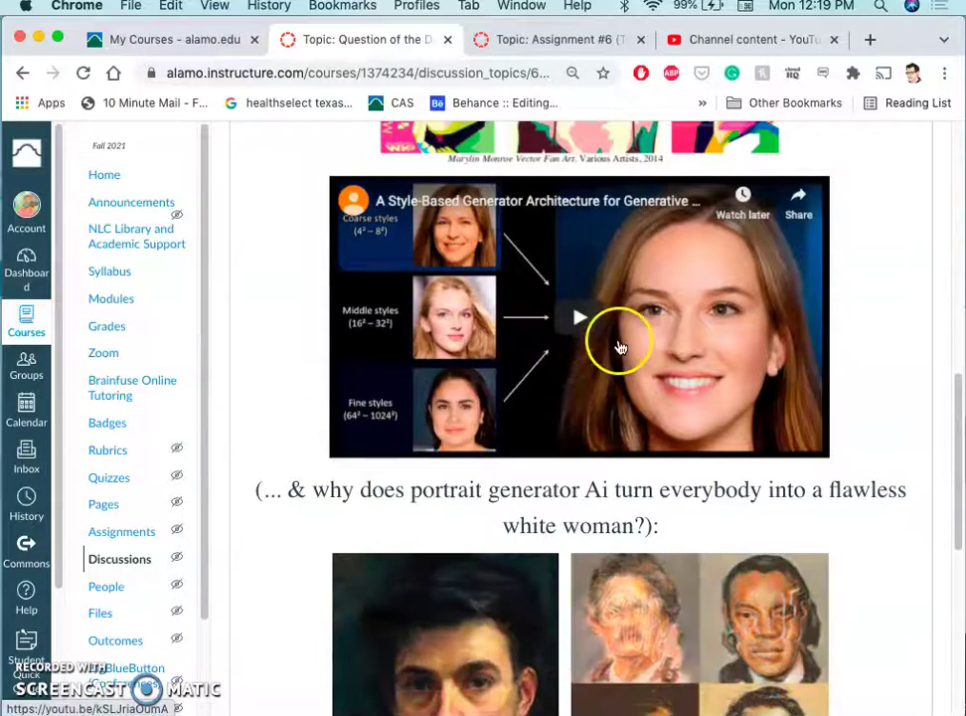
{"action": "scroll", "coordinate": [619, 346], "scroll_direction": "down", "scroll_amount": 3}
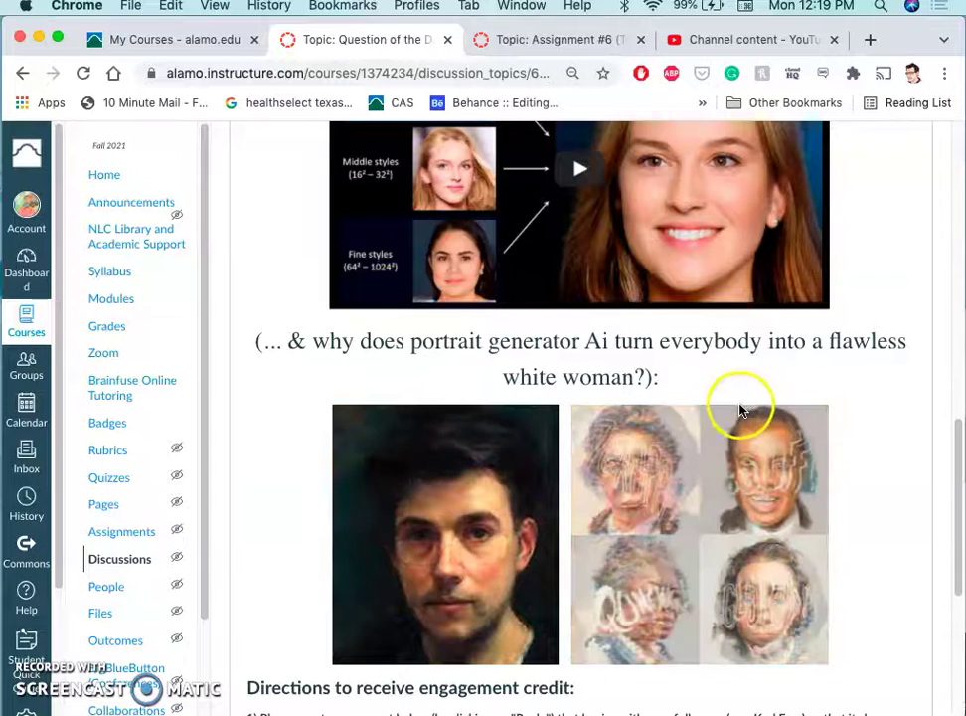
{"action": "scroll", "coordinate": [805, 394], "scroll_direction": "up", "scroll_amount": 4}
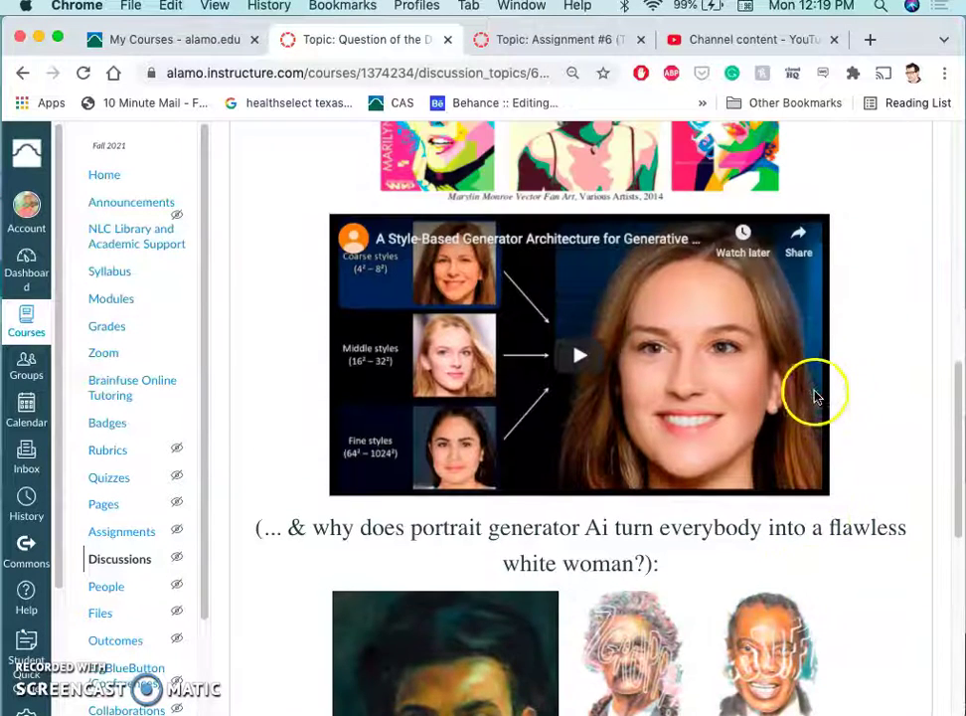
{"action": "scroll", "coordinate": [825, 395], "scroll_direction": "down", "scroll_amount": 4}
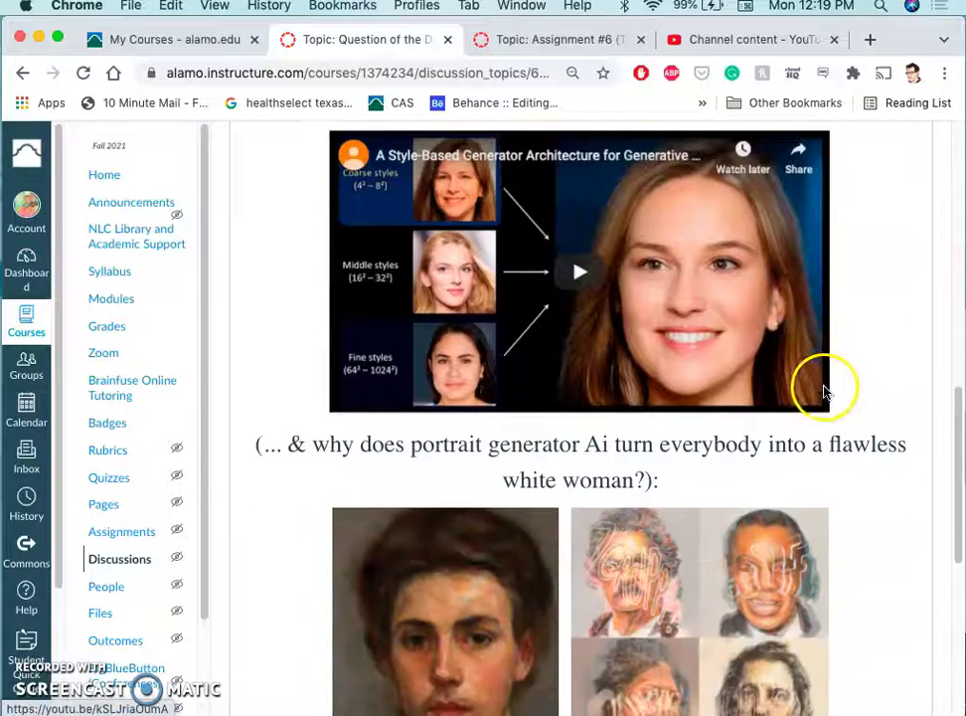
{"action": "scroll", "coordinate": [824, 391], "scroll_direction": "down", "scroll_amount": 2}
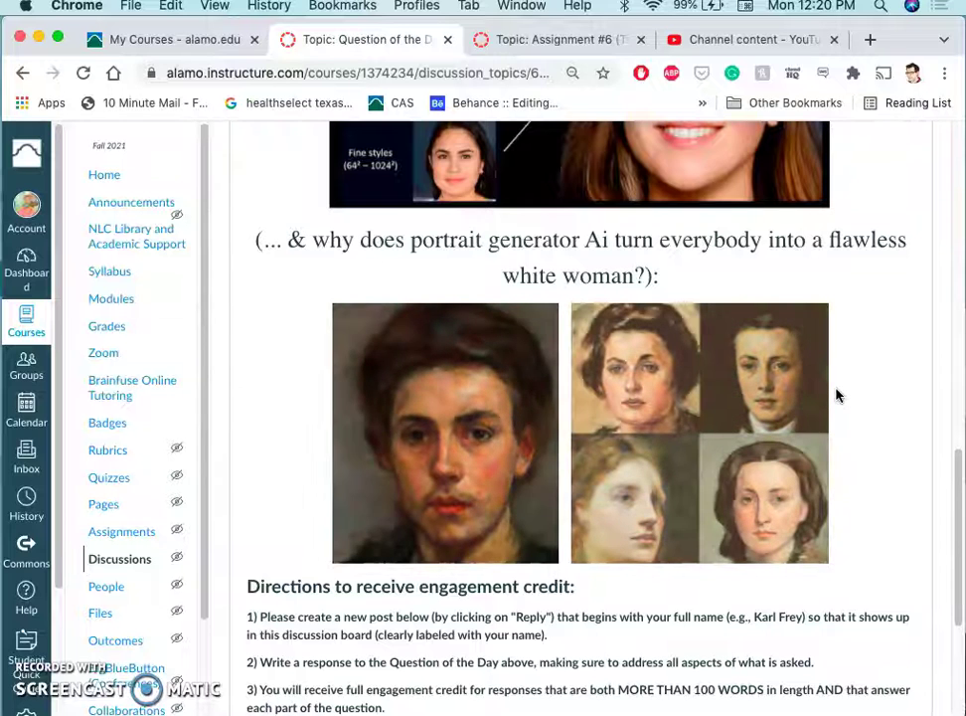
Click through items in the Question of the Day #4 discussion.
{"action": "left_click", "coordinate": [789, 410]}
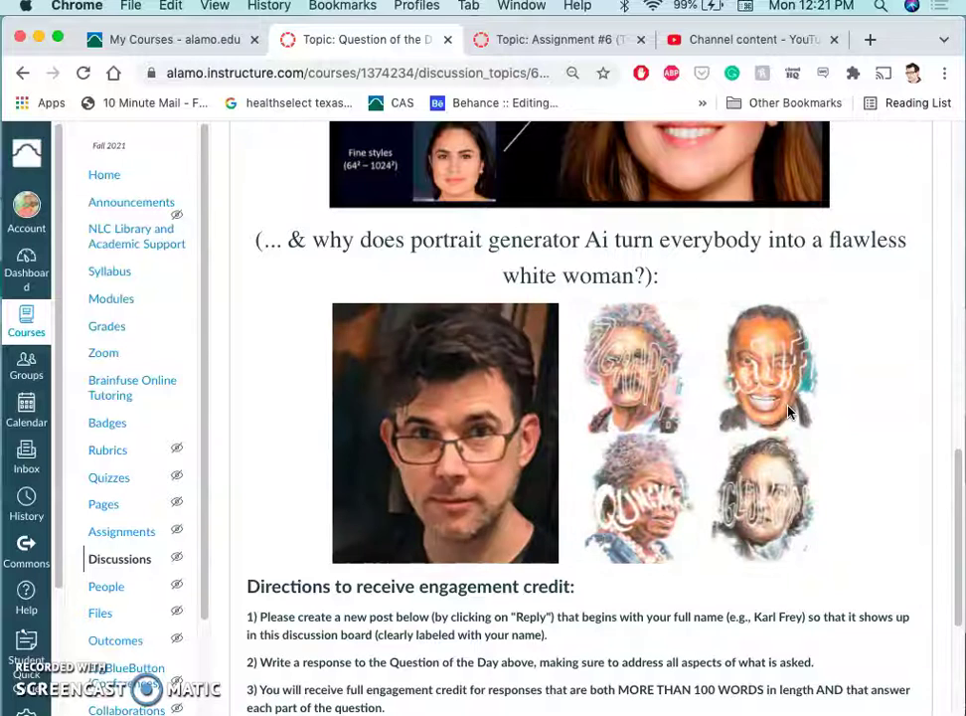
{"action": "left_click", "coordinate": [800, 403]}
{"action": "left_click", "coordinate": [765, 511]}
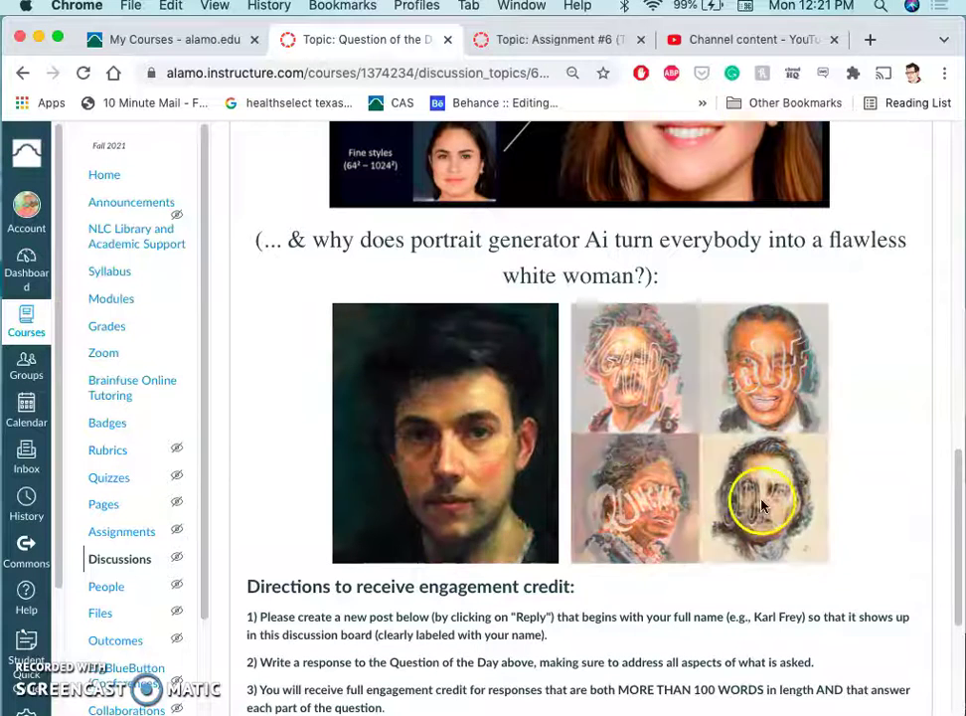
{"action": "left_click", "coordinate": [865, 516]}
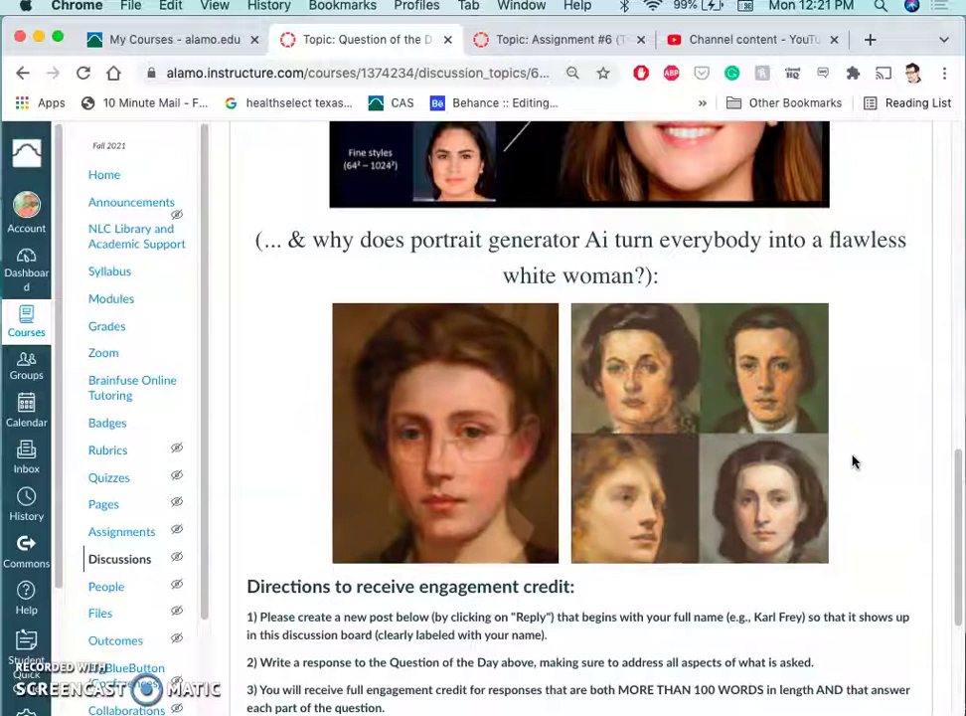
{"action": "left_click", "coordinate": [881, 457]}
{"action": "scroll", "coordinate": [879, 457], "scroll_direction": "down", "scroll_amount": 1}
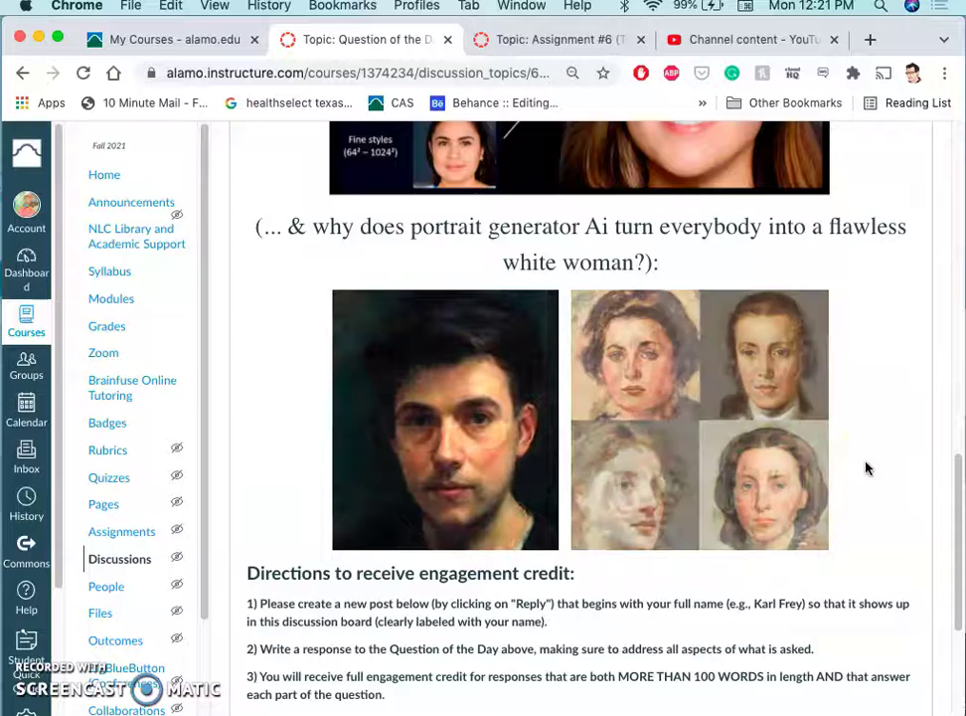
{"action": "left_click", "coordinate": [866, 467]}
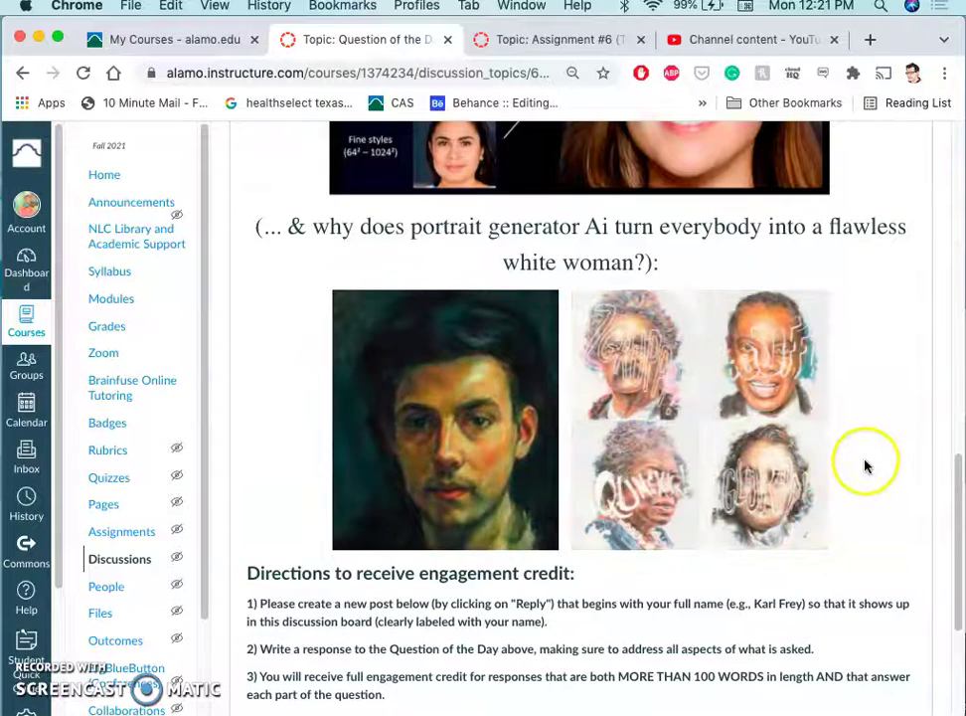
Scroll to the discussion's end and go Next to the Assignment #7 Past Instructor and Student Examples.
{"action": "scroll", "coordinate": [864, 468], "scroll_direction": "down", "scroll_amount": 5}
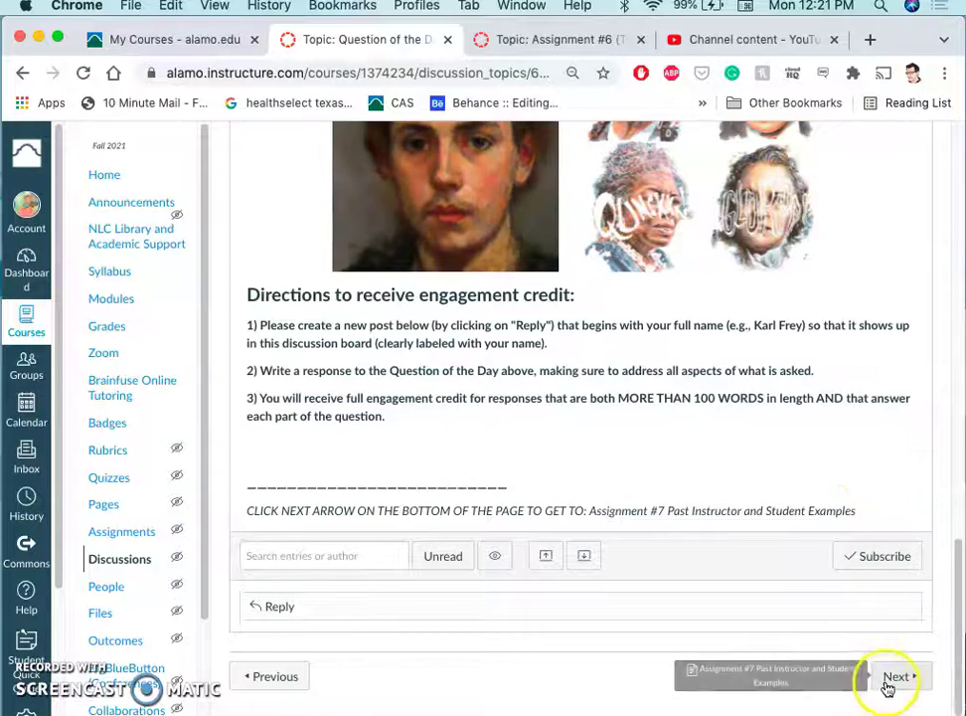
{"action": "scroll", "coordinate": [872, 416], "scroll_direction": "up", "scroll_amount": 15}
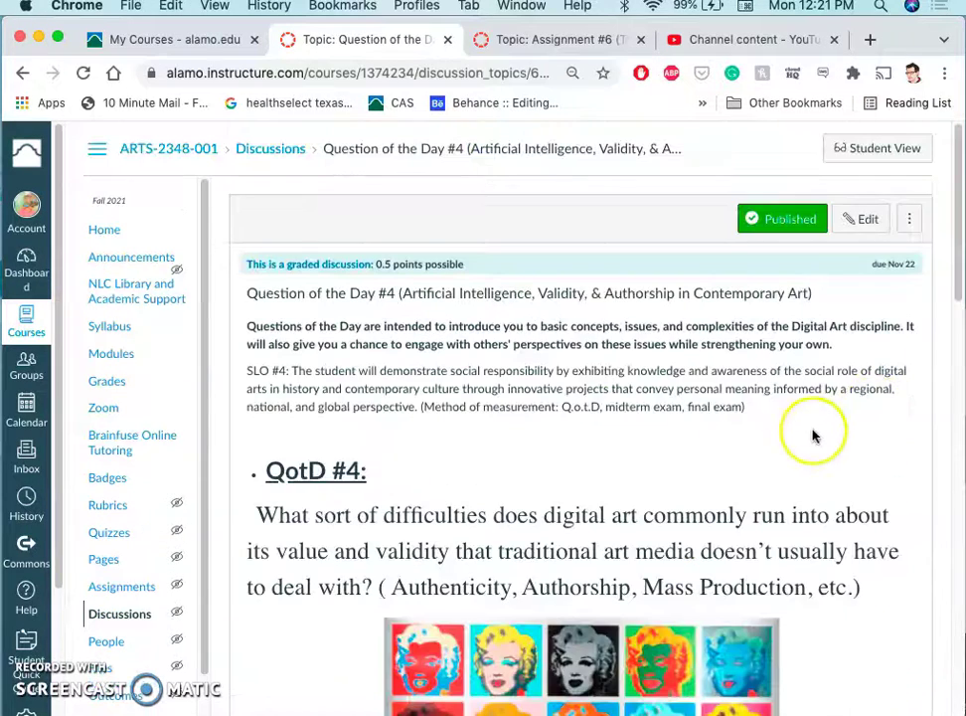
{"action": "scroll", "coordinate": [793, 435], "scroll_direction": "down", "scroll_amount": 2}
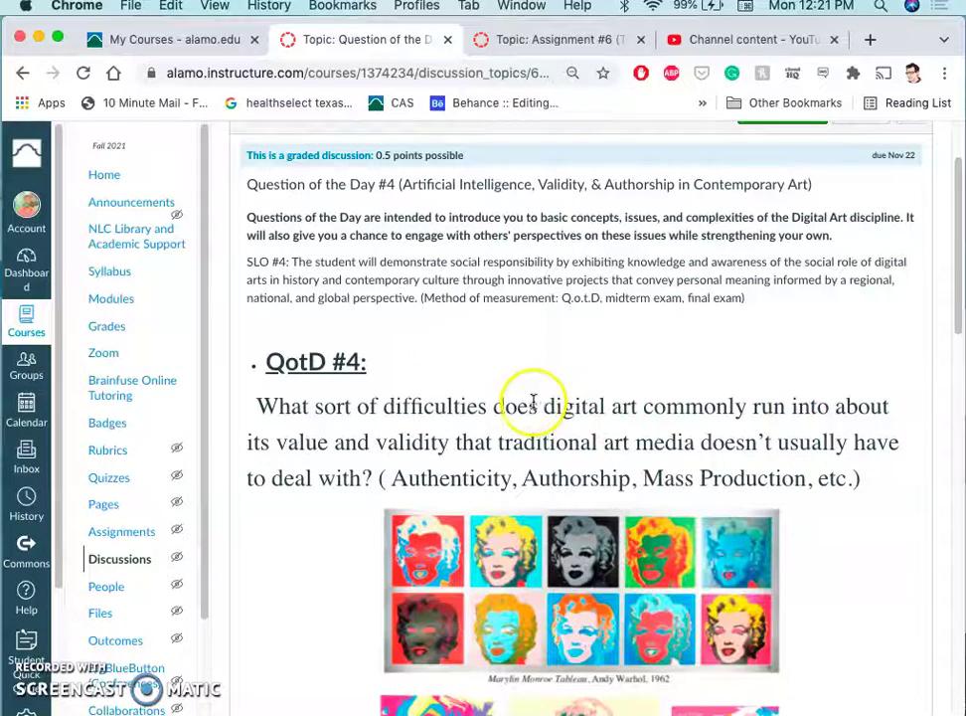
{"action": "scroll", "coordinate": [609, 409], "scroll_direction": "down", "scroll_amount": 8}
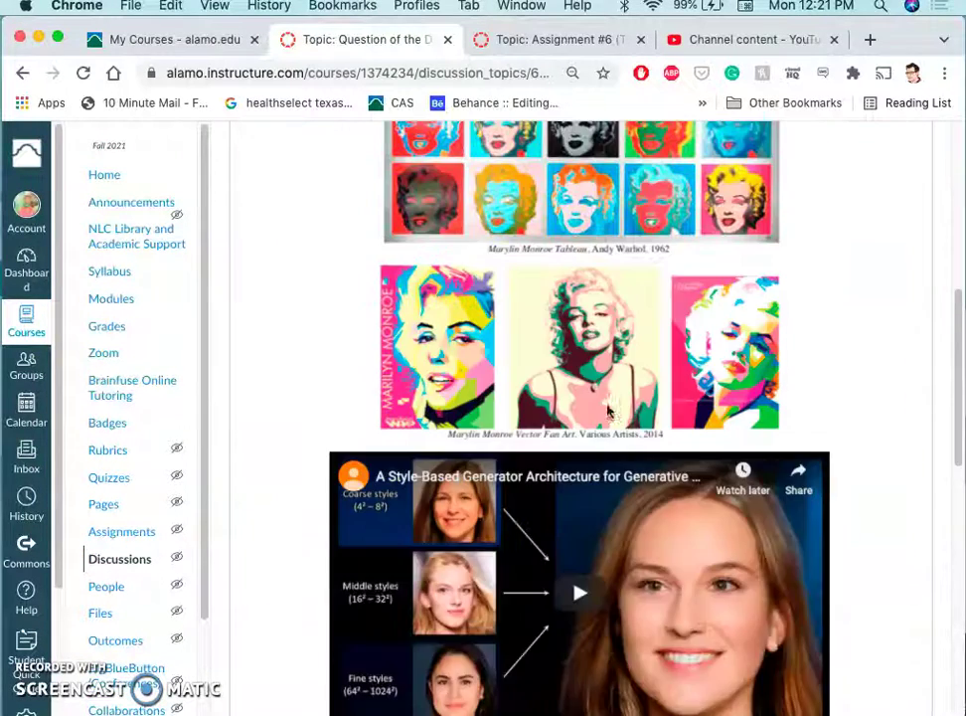
{"action": "scroll", "coordinate": [765, 410], "scroll_direction": "down", "scroll_amount": 4}
{"action": "scroll", "coordinate": [822, 428], "scroll_direction": "down", "scroll_amount": 10}
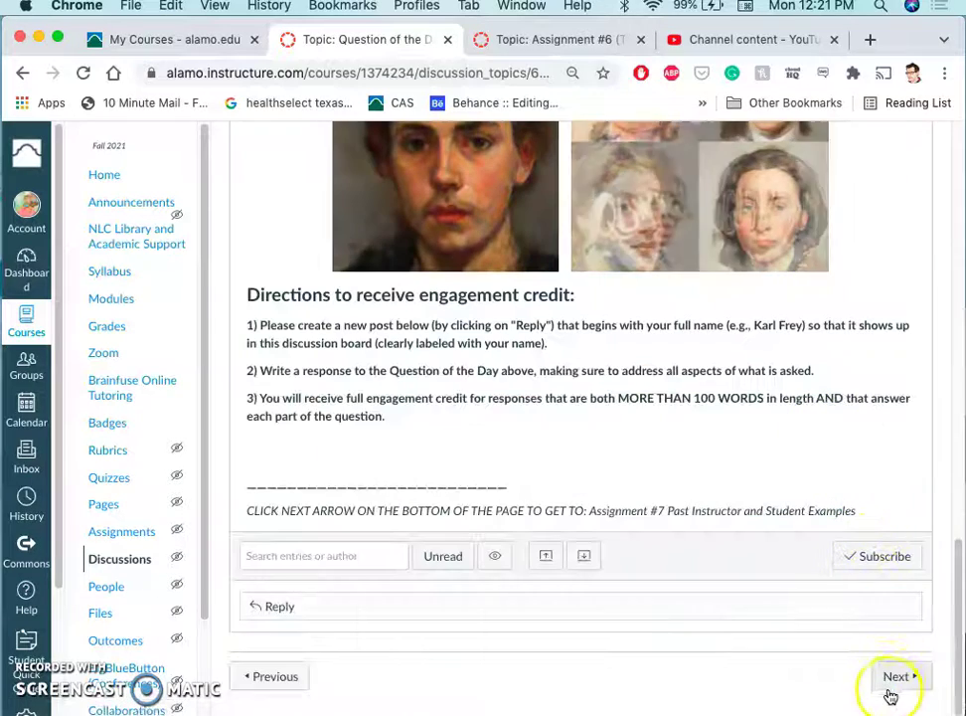
{"action": "left_click", "coordinate": [893, 679]}
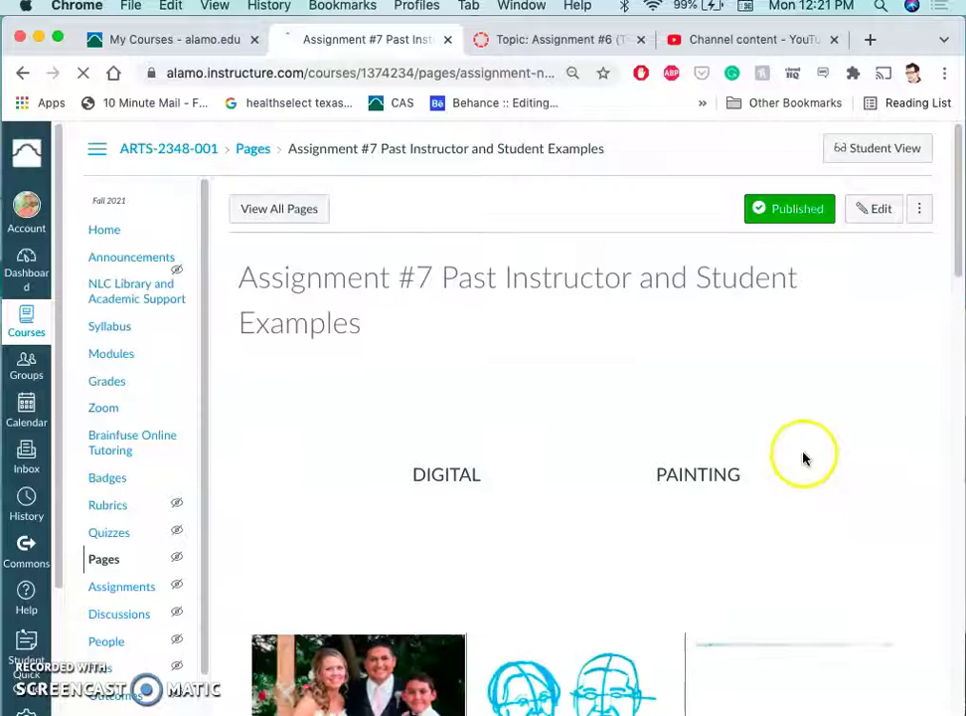
Browse the Digital and Painting example columns of past Assignment #7 work.
{"action": "scroll", "coordinate": [805, 454], "scroll_direction": "down", "scroll_amount": 3}
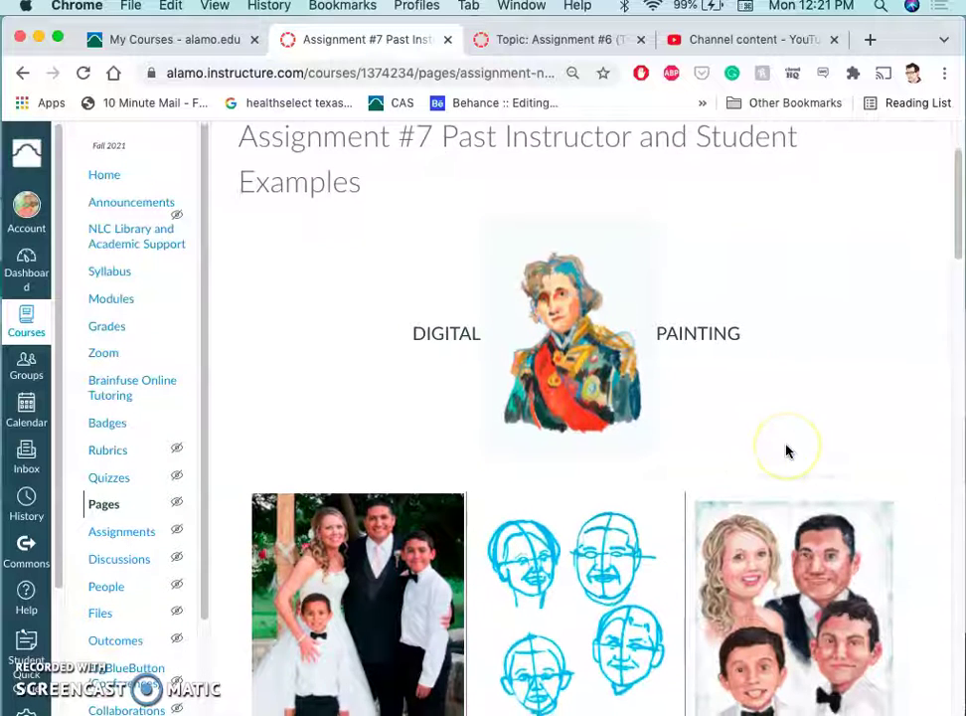
{"action": "scroll", "coordinate": [788, 452], "scroll_direction": "down", "scroll_amount": 2}
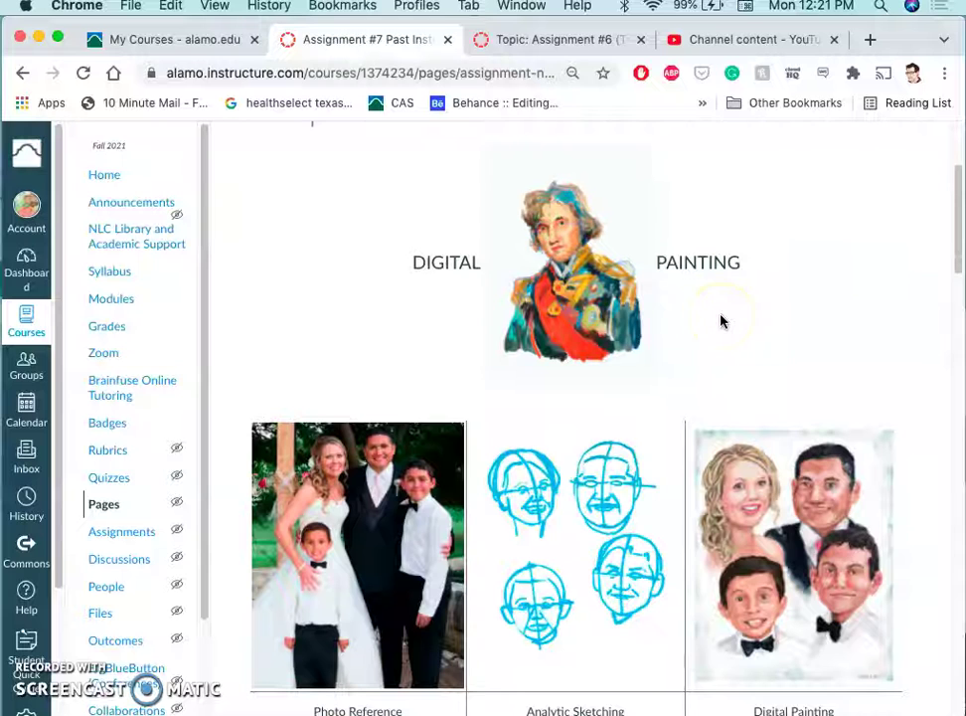
{"action": "scroll", "coordinate": [721, 321], "scroll_direction": "down", "scroll_amount": 3}
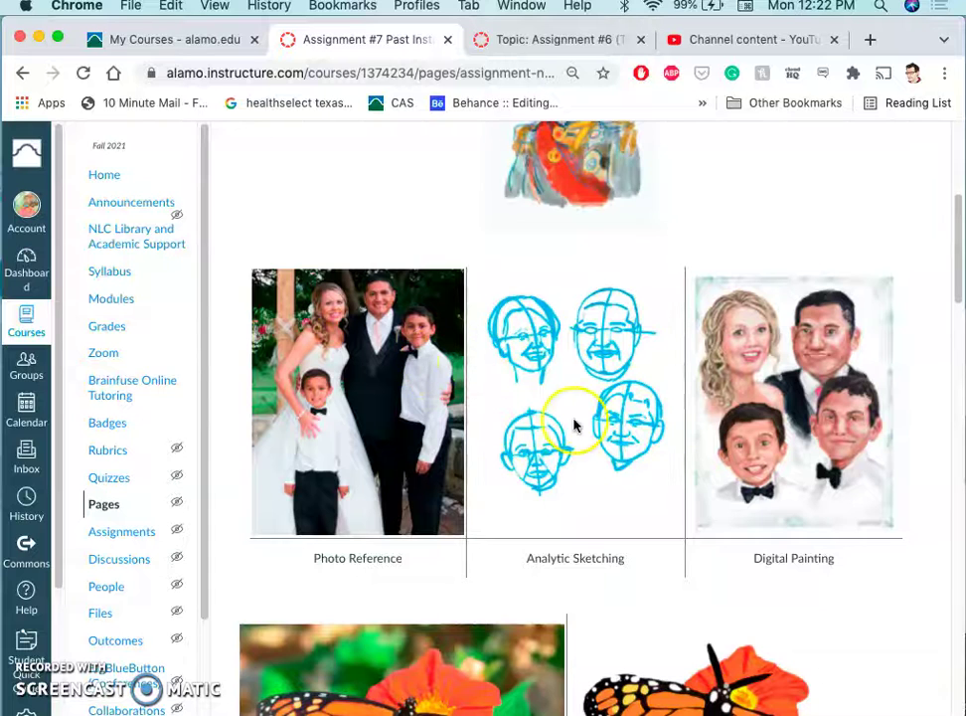
{"action": "scroll", "coordinate": [859, 412], "scroll_direction": "down", "scroll_amount": 10}
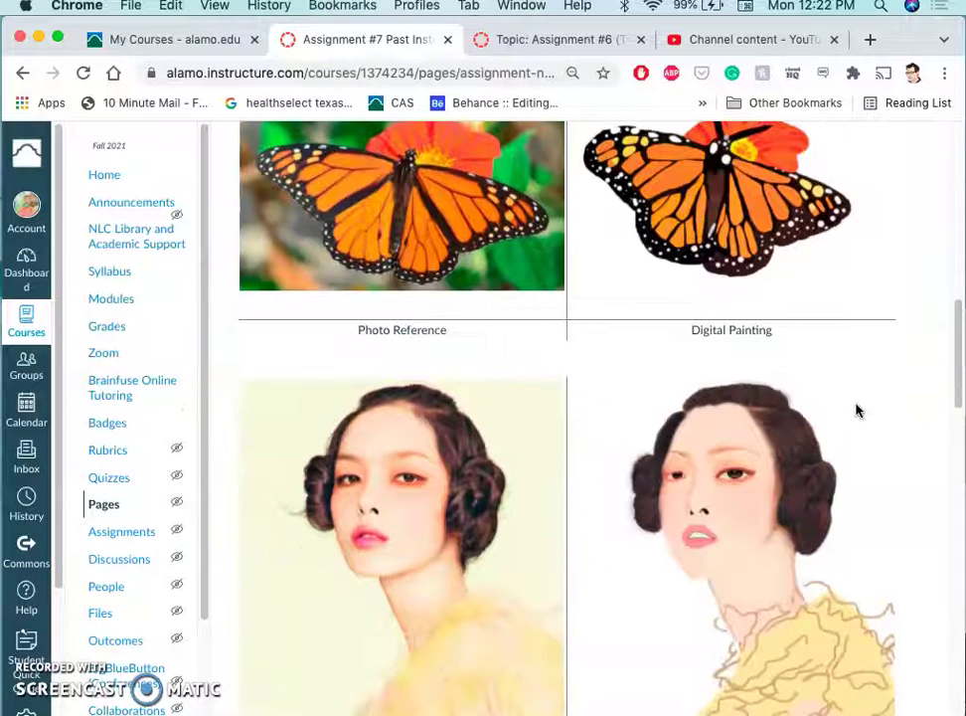
{"action": "scroll", "coordinate": [853, 410], "scroll_direction": "up", "scroll_amount": 2}
{"action": "left_click", "coordinate": [625, 369]}
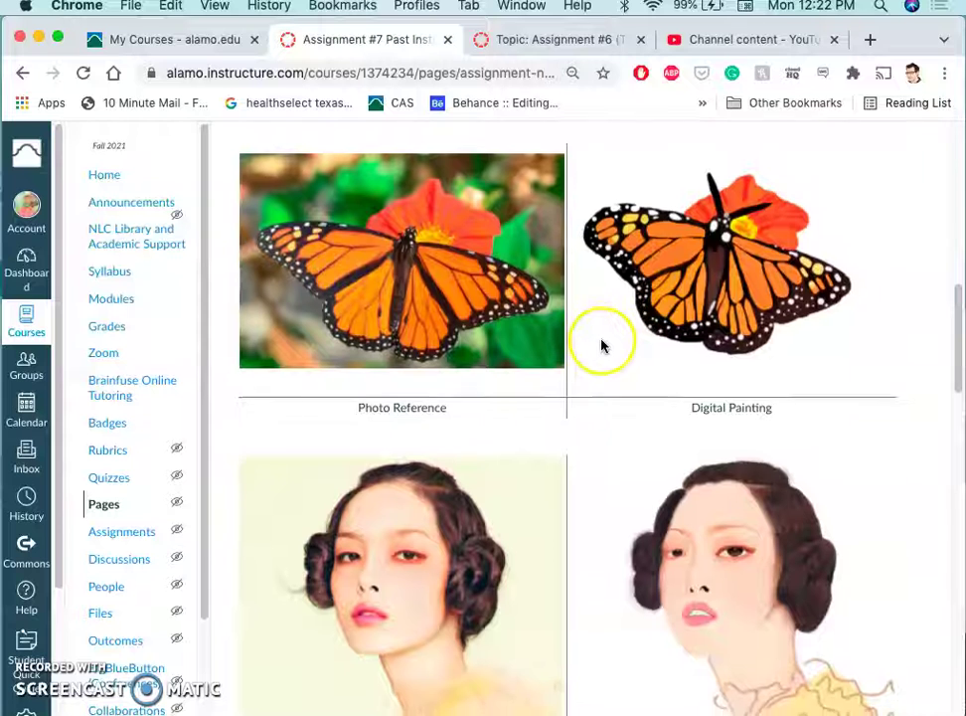
Scroll to the bottom of the examples page and go Next to the Assignment #7 discussion.
{"action": "scroll", "coordinate": [601, 342], "scroll_direction": "down", "scroll_amount": 6}
{"action": "scroll", "coordinate": [609, 339], "scroll_direction": "up", "scroll_amount": 7}
{"action": "scroll", "coordinate": [610, 339], "scroll_direction": "down", "scroll_amount": 7}
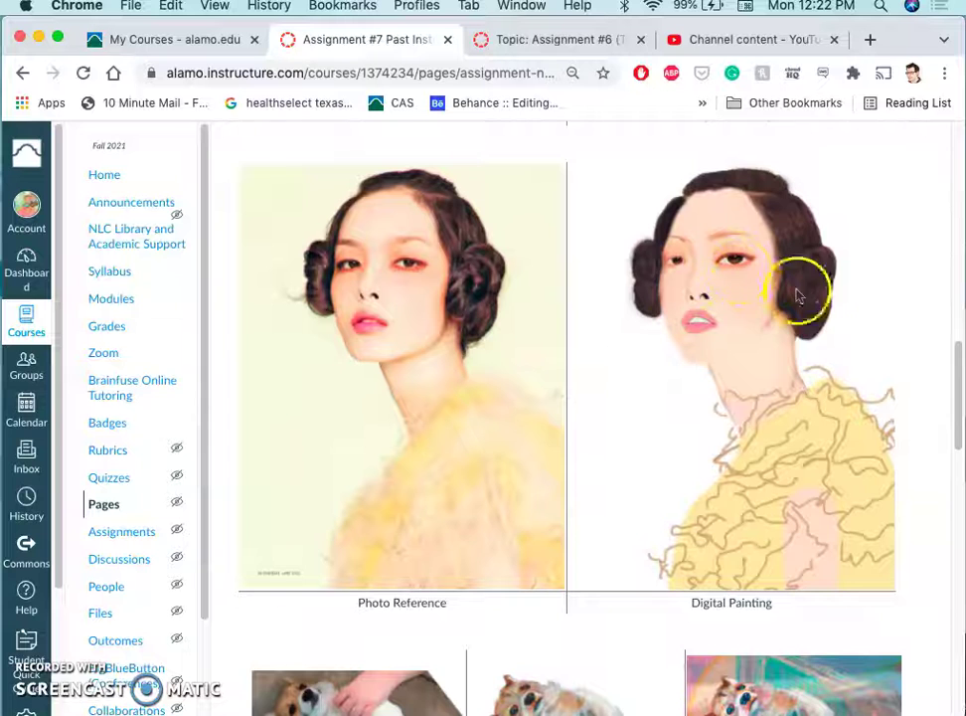
{"action": "scroll", "coordinate": [803, 318], "scroll_direction": "down", "scroll_amount": 8}
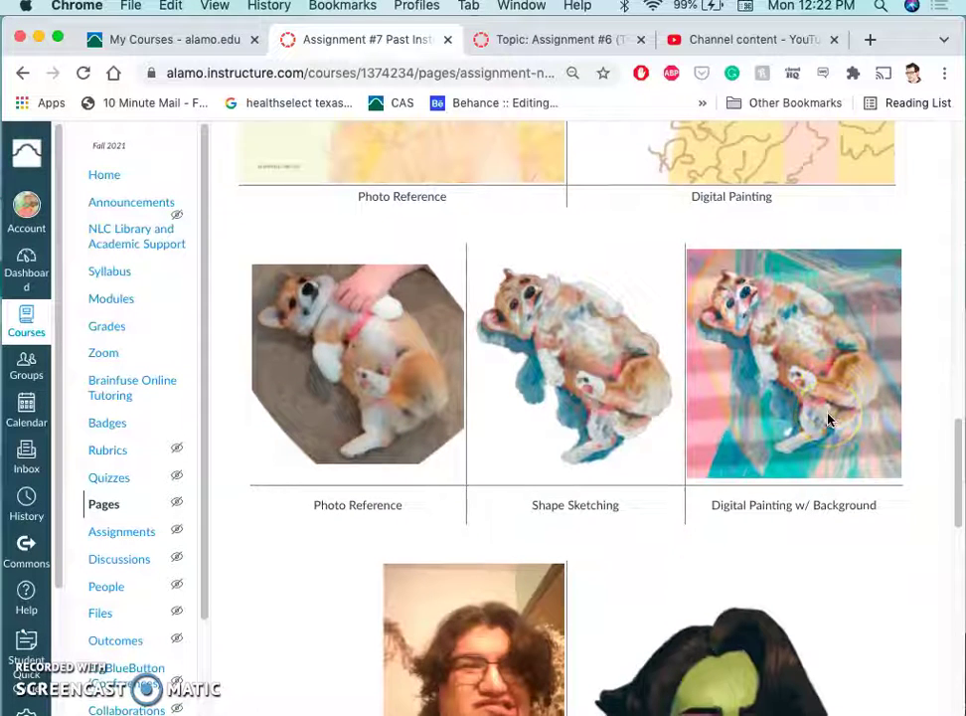
{"action": "scroll", "coordinate": [829, 420], "scroll_direction": "down", "scroll_amount": 7}
{"action": "scroll", "coordinate": [829, 419], "scroll_direction": "down", "scroll_amount": 11}
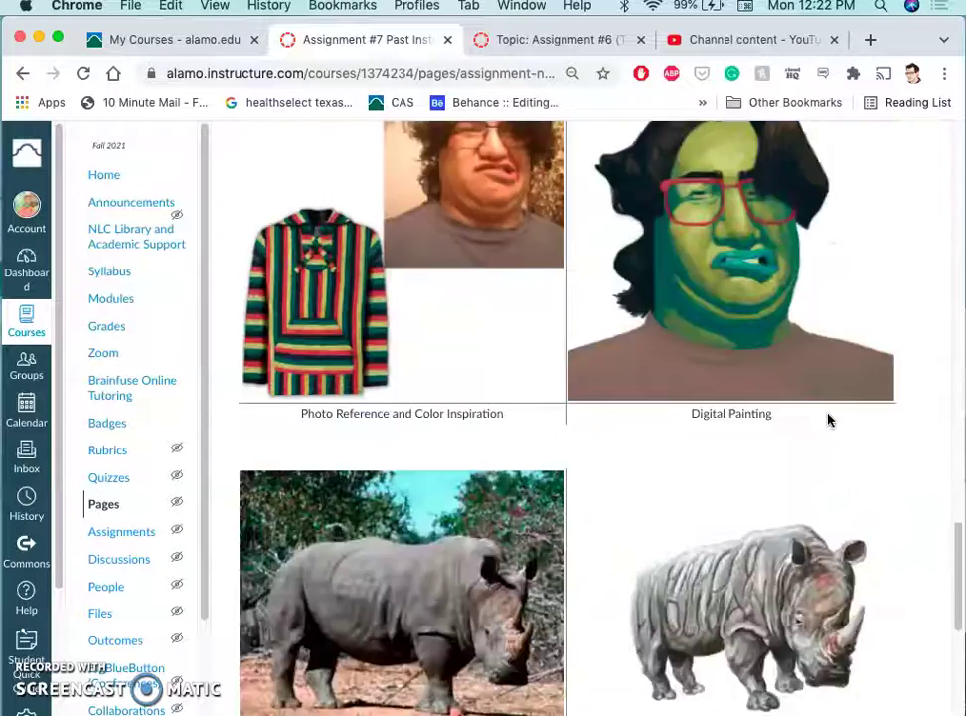
{"action": "scroll", "coordinate": [829, 420], "scroll_direction": "down", "scroll_amount": 2}
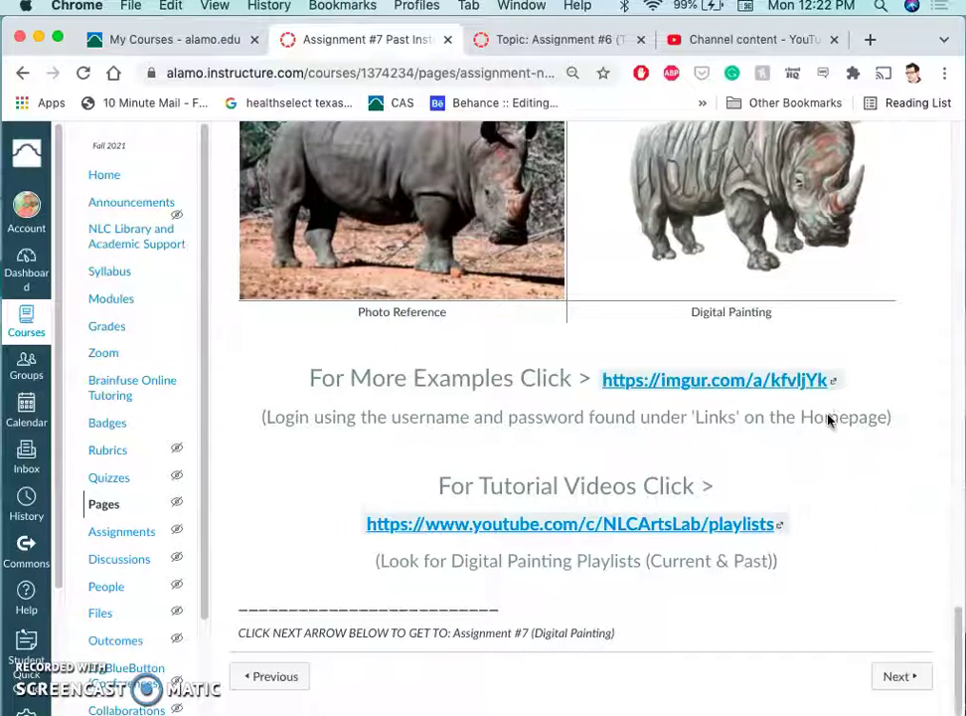
{"action": "left_click", "coordinate": [897, 677]}
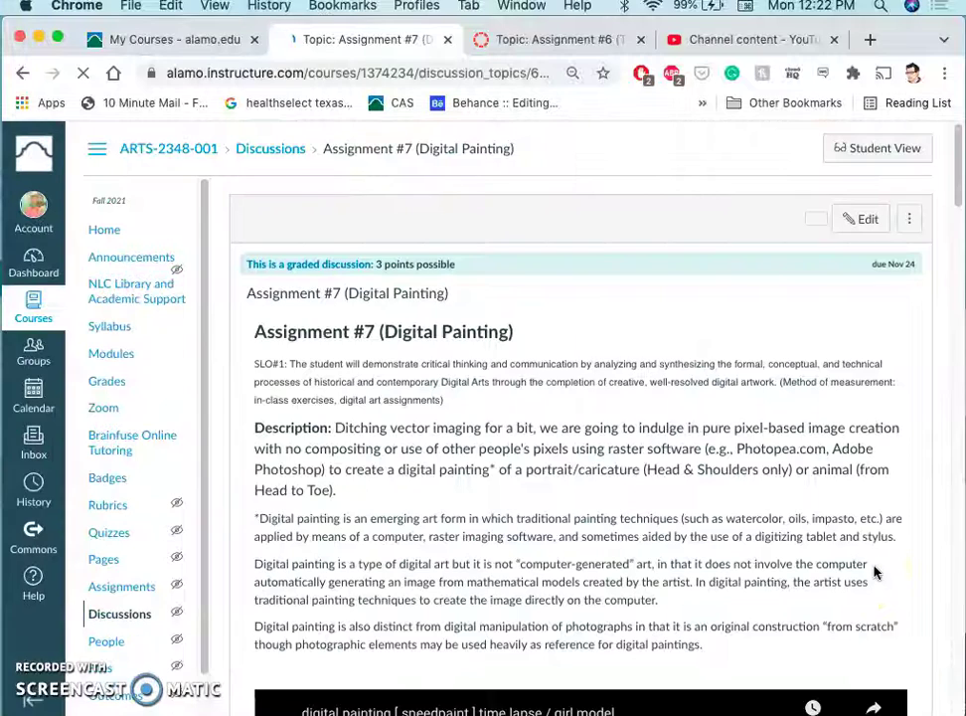
Scroll down the Assignment #7 discussion to the embedded speedpaint video.
{"action": "scroll", "coordinate": [760, 460], "scroll_direction": "down", "scroll_amount": 5}
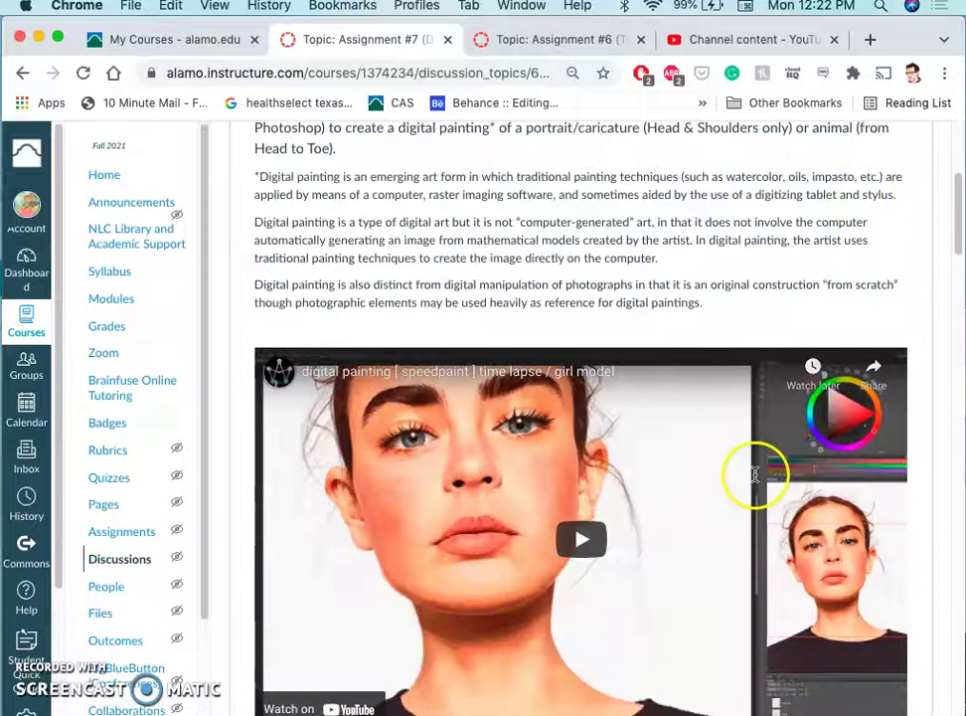
In a new tab, search Google Images for 'old military portraits'.
{"action": "left_click", "coordinate": [871, 40]}
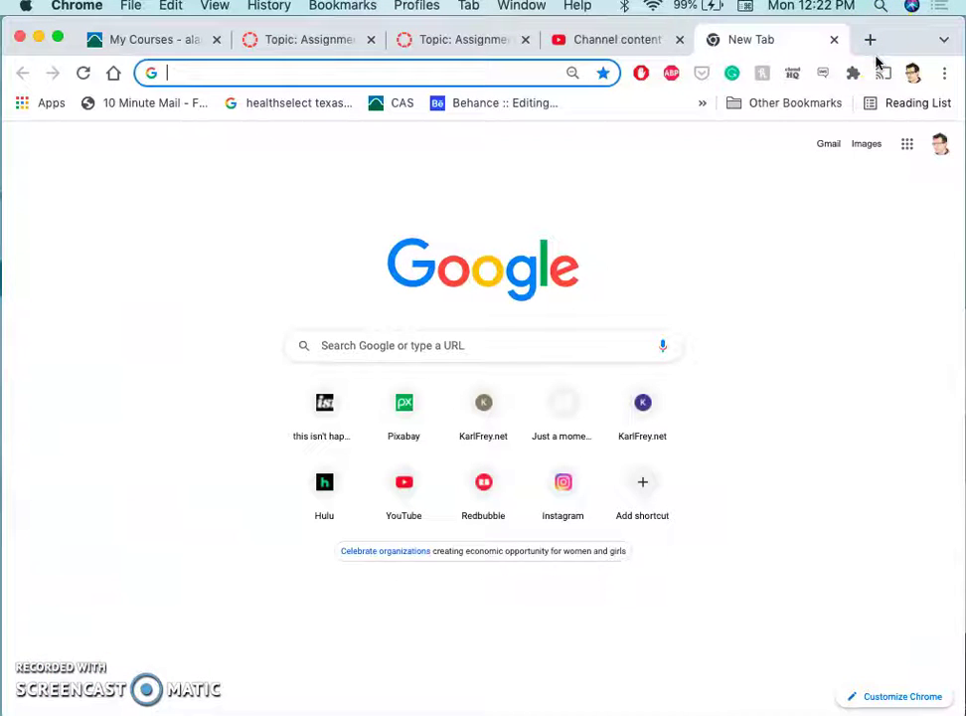
{"action": "type", "text": "ol"}
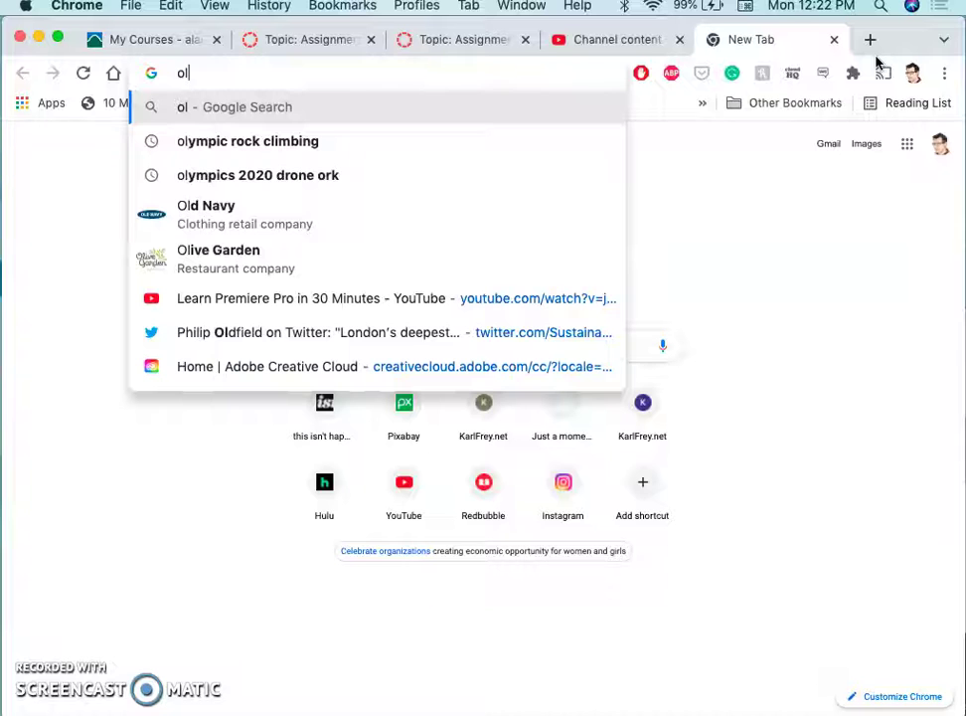
{"action": "type", "text": "d milit"}
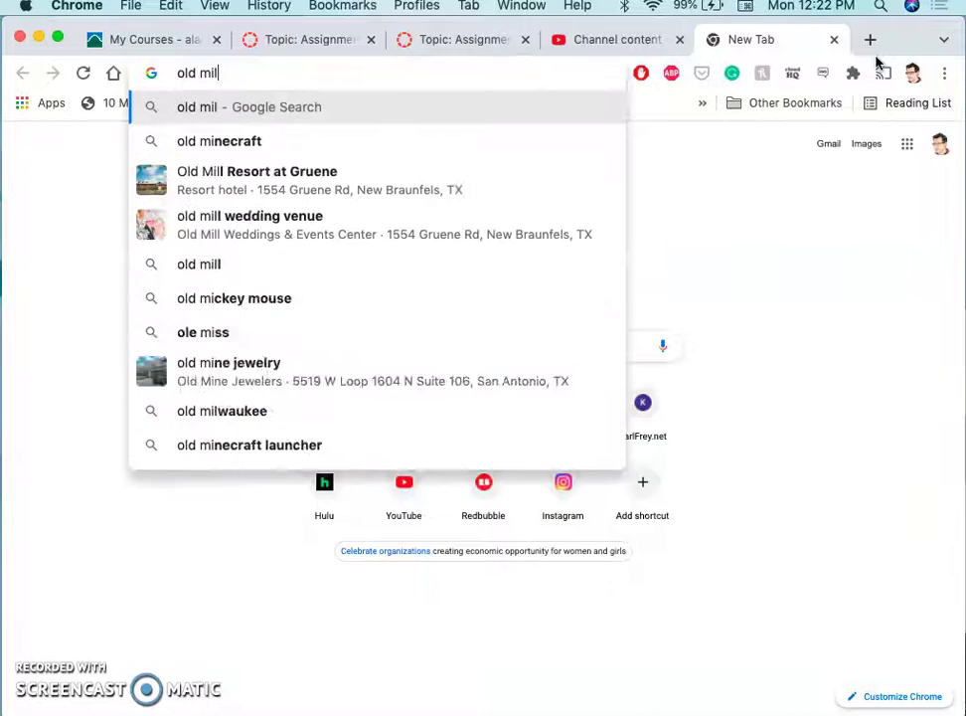
{"action": "type", "text": "ary portraits"}
{"action": "key", "text": "Return"}
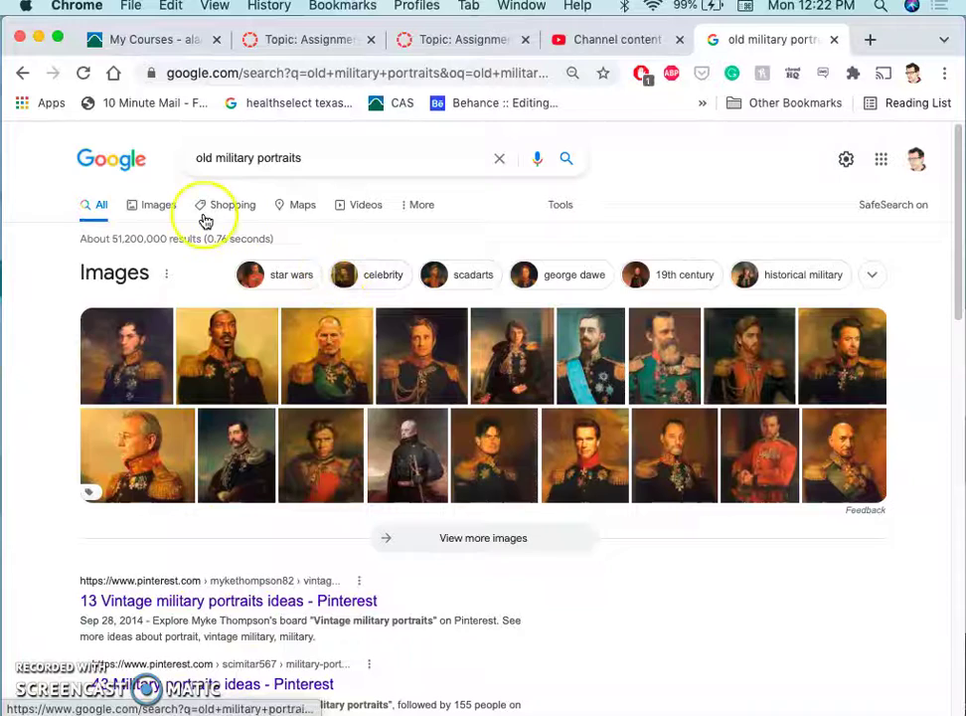
{"action": "left_click", "coordinate": [157, 212]}
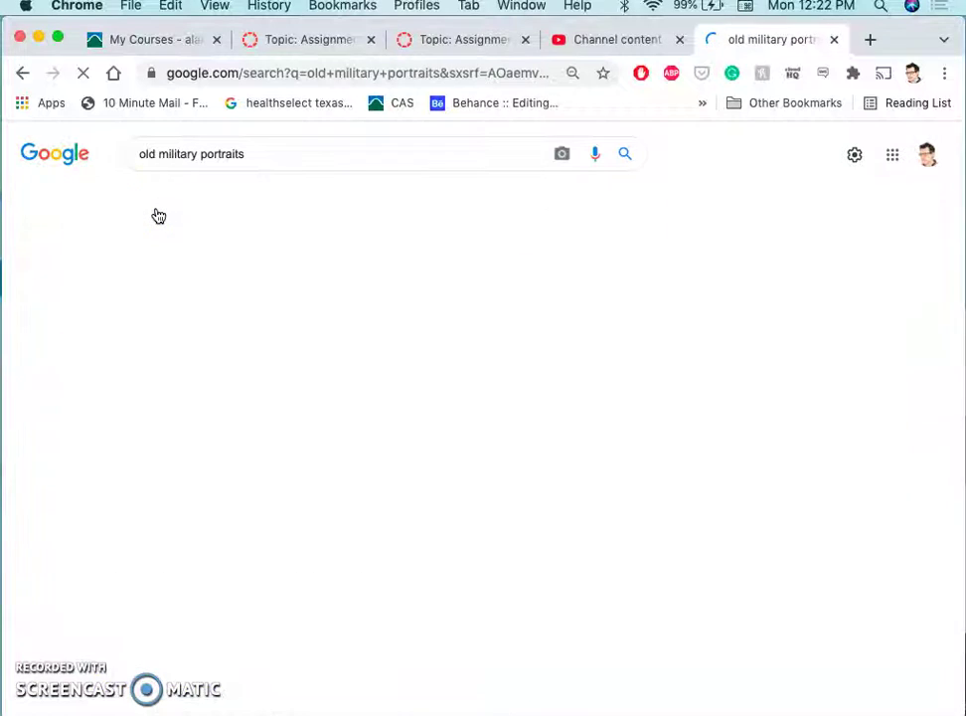
Browse the image results and open the young officer portrait in a background tab.
{"action": "scroll", "coordinate": [367, 425], "scroll_direction": "down", "scroll_amount": 4}
{"action": "scroll", "coordinate": [511, 519], "scroll_direction": "up", "scroll_amount": 2}
{"action": "scroll", "coordinate": [729, 433], "scroll_direction": "up", "scroll_amount": 1}
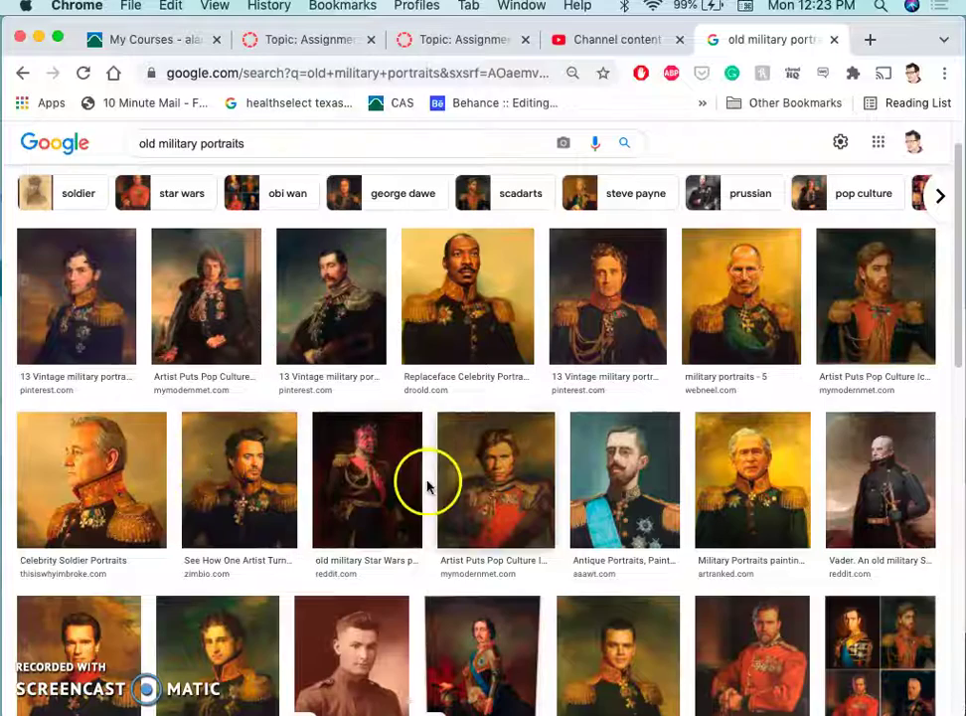
{"action": "scroll", "coordinate": [443, 495], "scroll_direction": "down", "scroll_amount": 3}
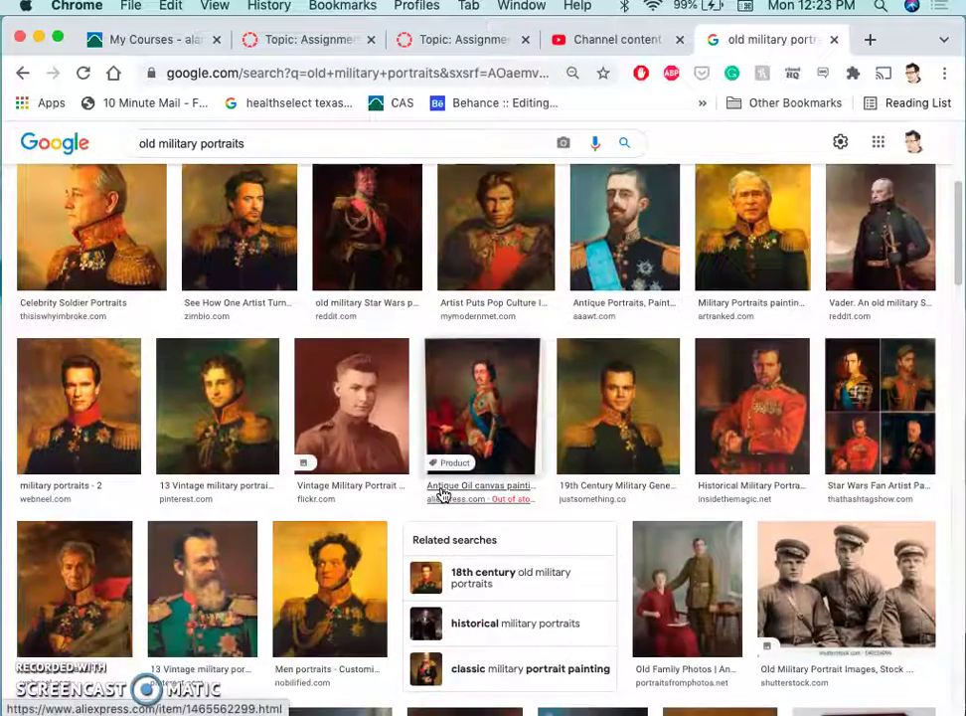
{"action": "scroll", "coordinate": [443, 495], "scroll_direction": "up", "scroll_amount": 1}
{"action": "scroll", "coordinate": [443, 495], "scroll_direction": "up", "scroll_amount": 1}
{"action": "left_click_drag", "start_coordinate": [383, 491], "coordinate": [246, 503]}
{"action": "right_click", "coordinate": [241, 506]}
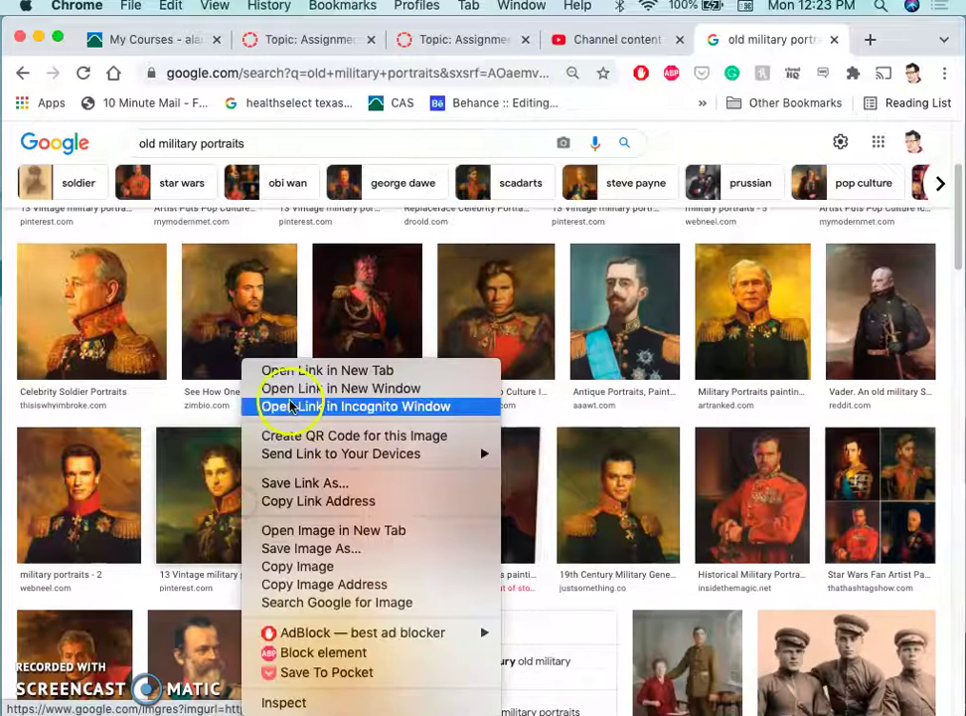
{"action": "left_click", "coordinate": [284, 370]}
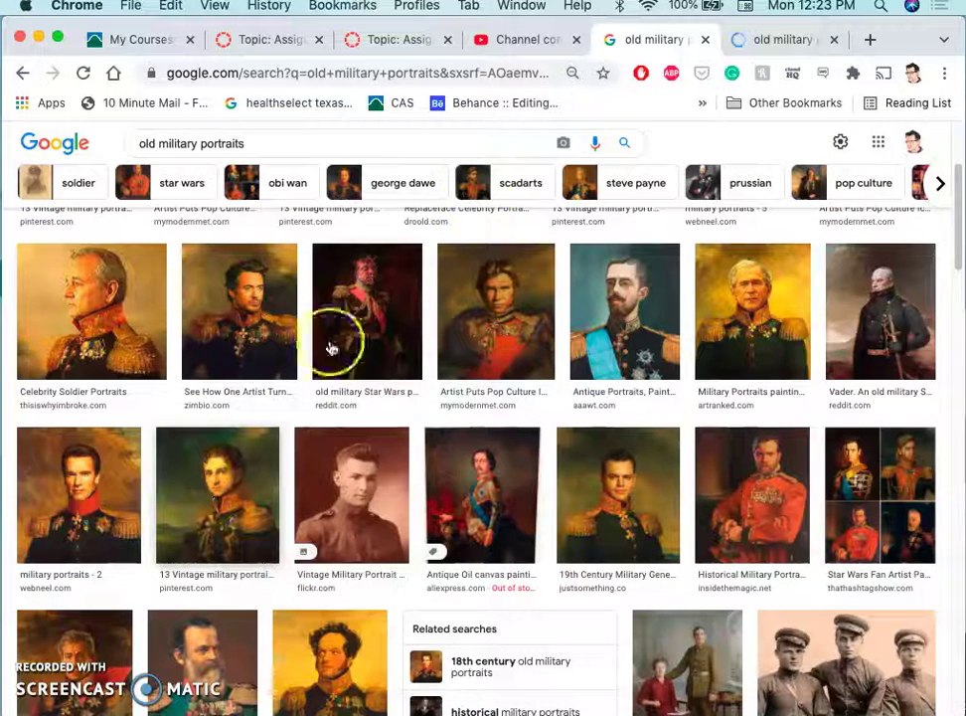
Open the portrait's Pinterest source page and switch to the 'Vintage military portraits' board.
{"action": "left_click", "coordinate": [785, 47]}
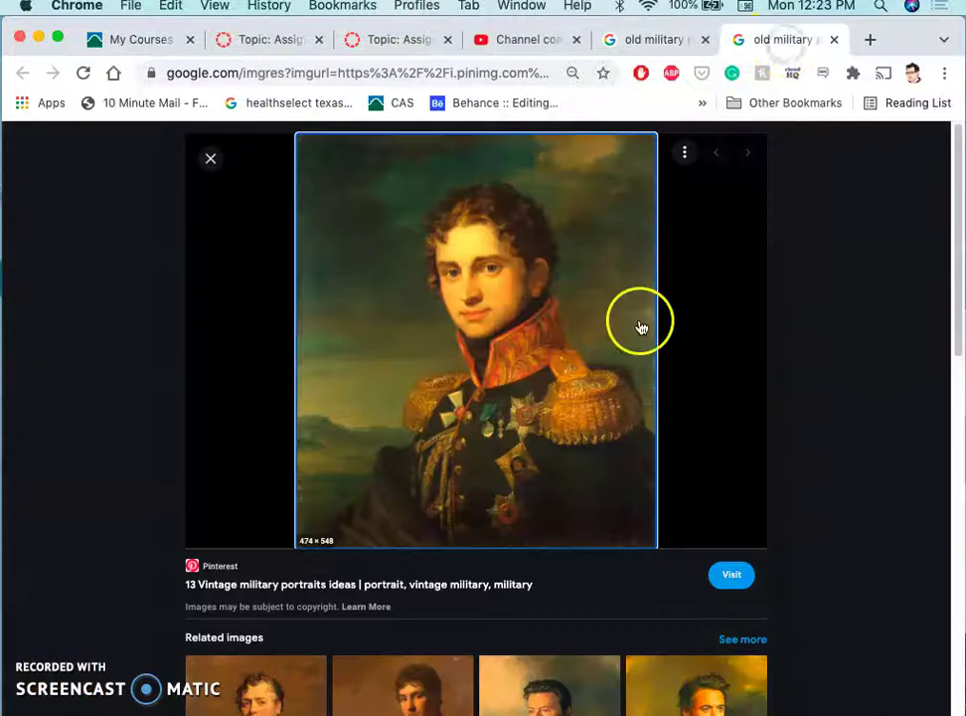
{"action": "right_click", "coordinate": [504, 374]}
{"action": "left_click", "coordinate": [552, 371]}
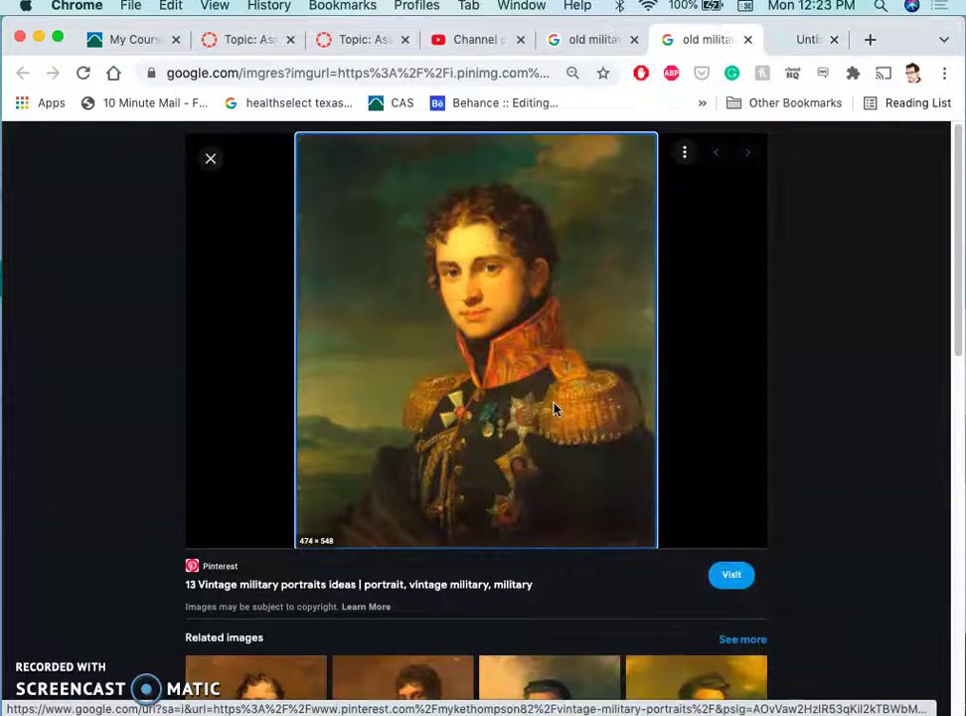
{"action": "scroll", "coordinate": [554, 412], "scroll_direction": "down", "scroll_amount": 5}
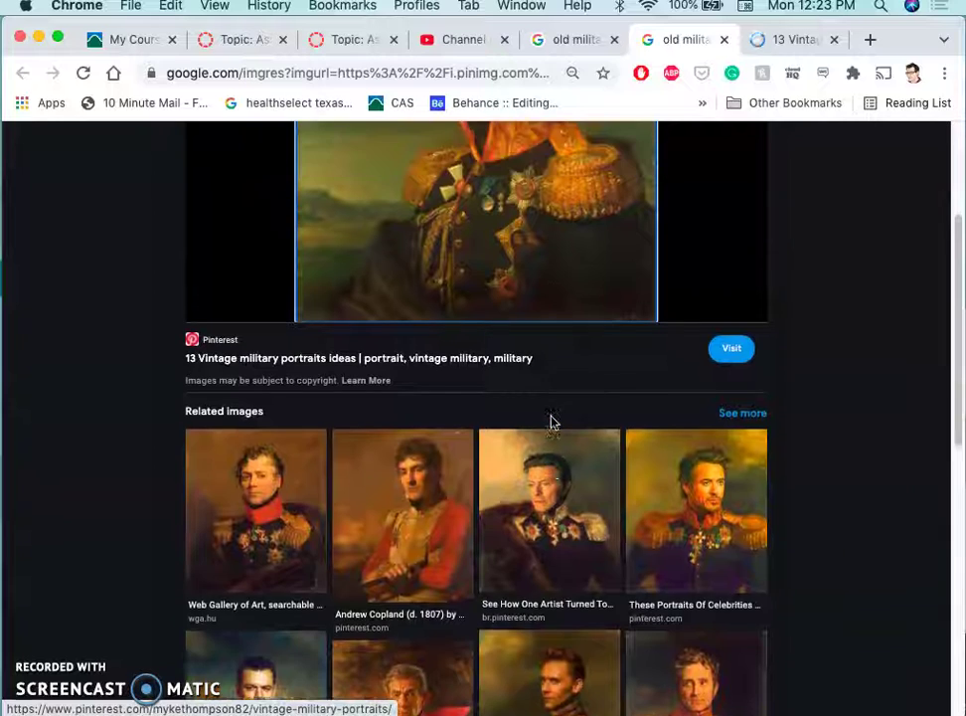
{"action": "scroll", "coordinate": [550, 420], "scroll_direction": "up", "scroll_amount": 3}
{"action": "left_click", "coordinate": [565, 368]}
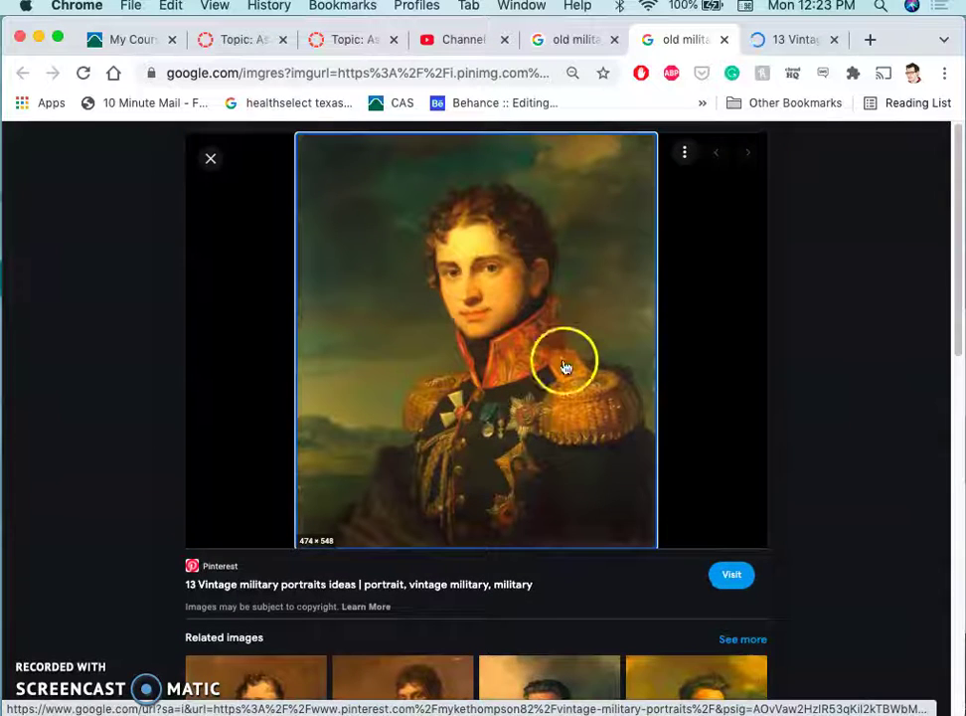
{"action": "left_click", "coordinate": [796, 39]}
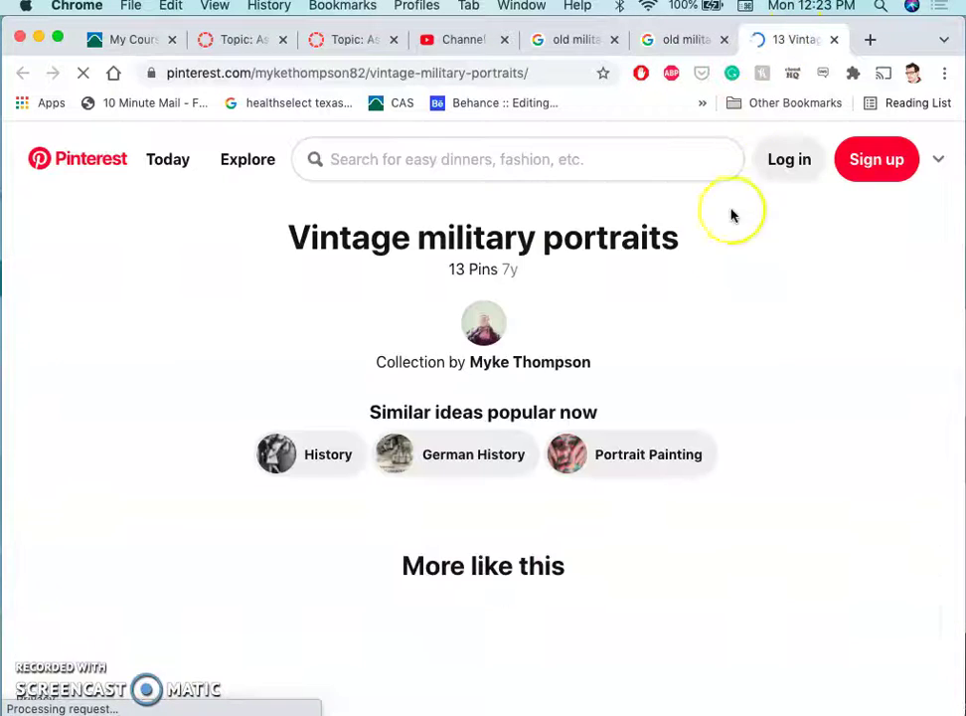
Find and open the bearded general's portrait pin on the board.
{"action": "scroll", "coordinate": [714, 315], "scroll_direction": "down", "scroll_amount": 3}
{"action": "scroll", "coordinate": [714, 315], "scroll_direction": "down", "scroll_amount": 3}
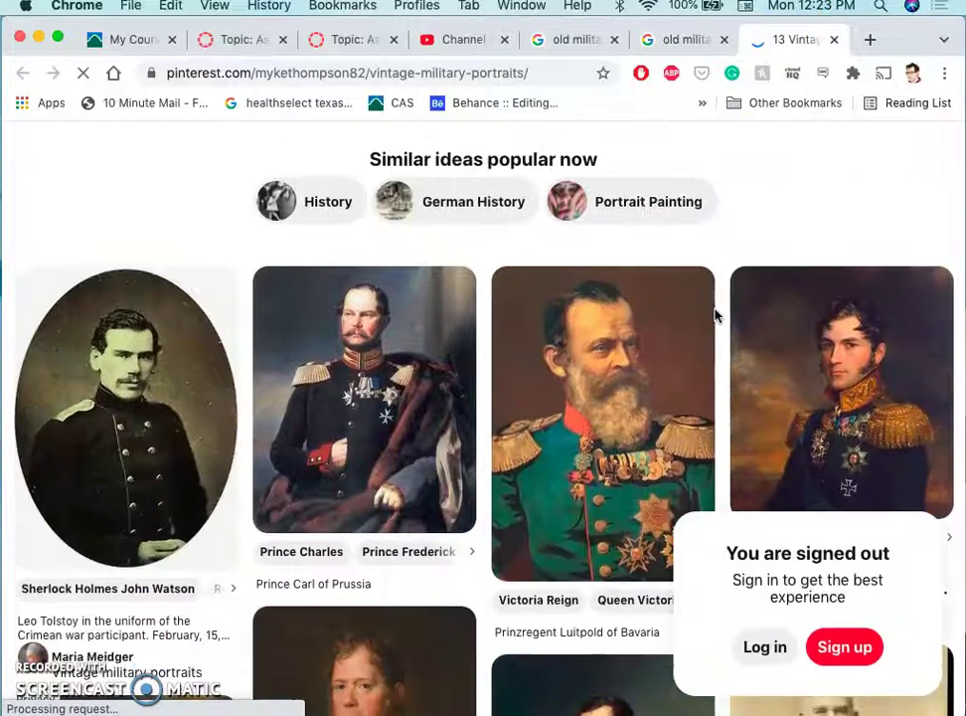
{"action": "scroll", "coordinate": [714, 315], "scroll_direction": "down", "scroll_amount": 2}
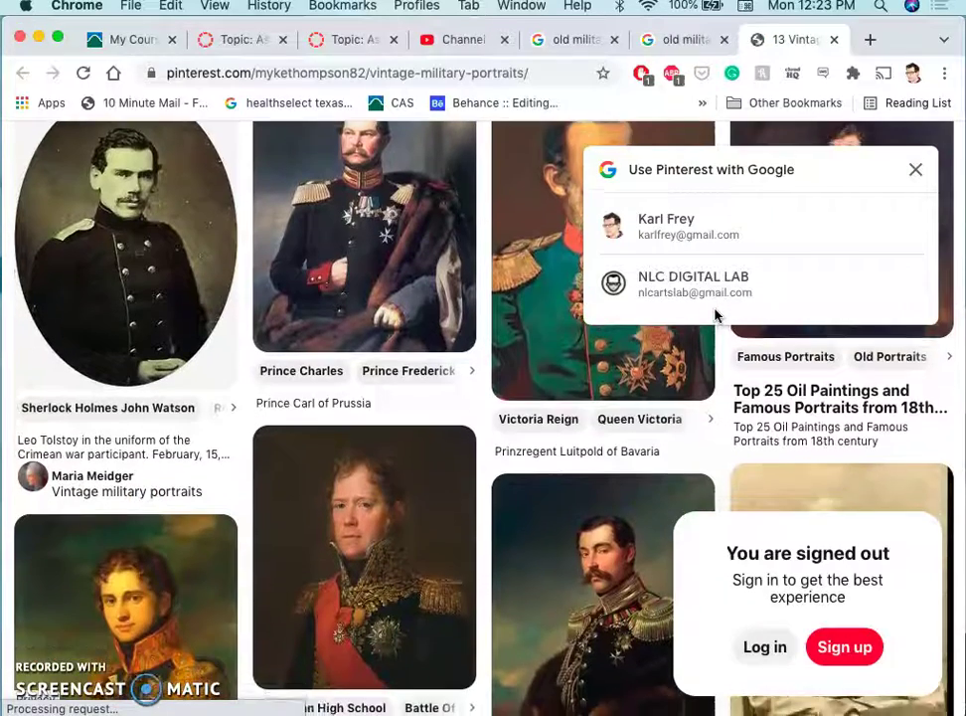
{"action": "scroll", "coordinate": [707, 419], "scroll_direction": "up", "scroll_amount": 3}
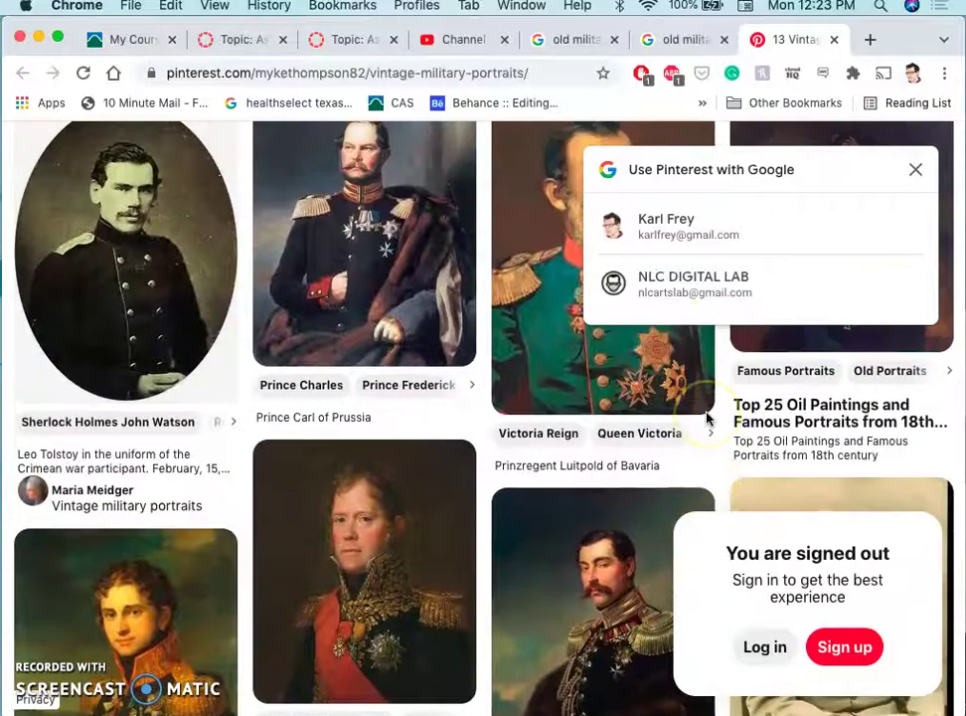
{"action": "scroll", "coordinate": [706, 419], "scroll_direction": "up", "scroll_amount": 1}
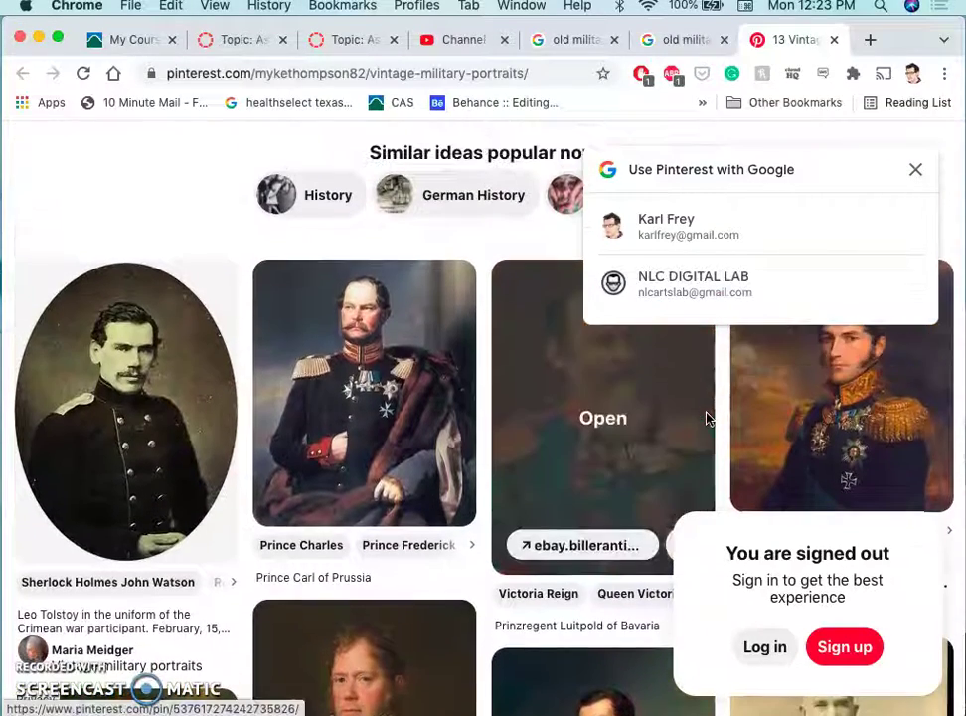
{"action": "right_click", "coordinate": [588, 478]}
{"action": "left_click", "coordinate": [599, 473]}
{"action": "left_click", "coordinate": [599, 455]}
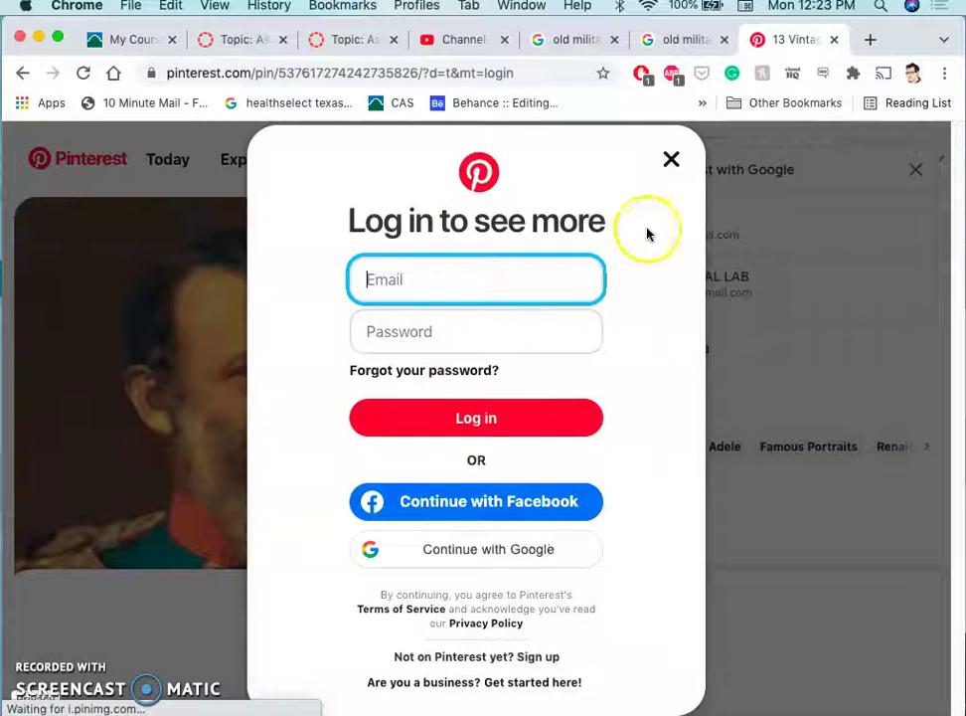
Dismiss the login prompt, zoom out, and screenshot the Prinzregent Luitpold painting.
{"action": "left_click", "coordinate": [672, 161]}
{"action": "scroll", "coordinate": [611, 368], "scroll_direction": "down", "scroll_amount": 3}
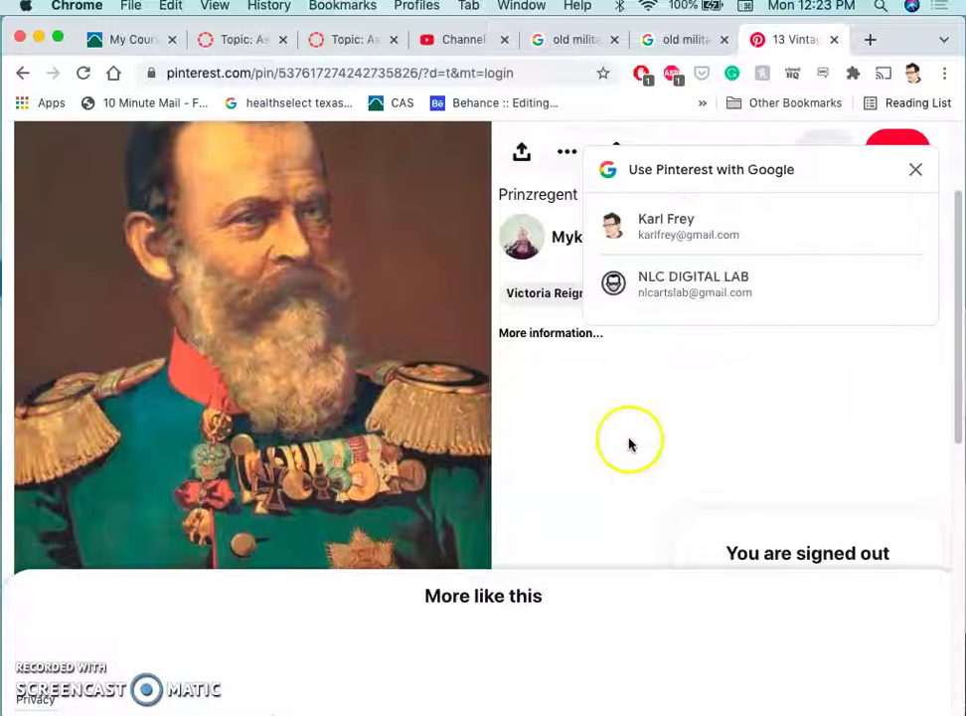
{"action": "key", "text": "super+minus"}
{"action": "key", "text": "super+minus"}
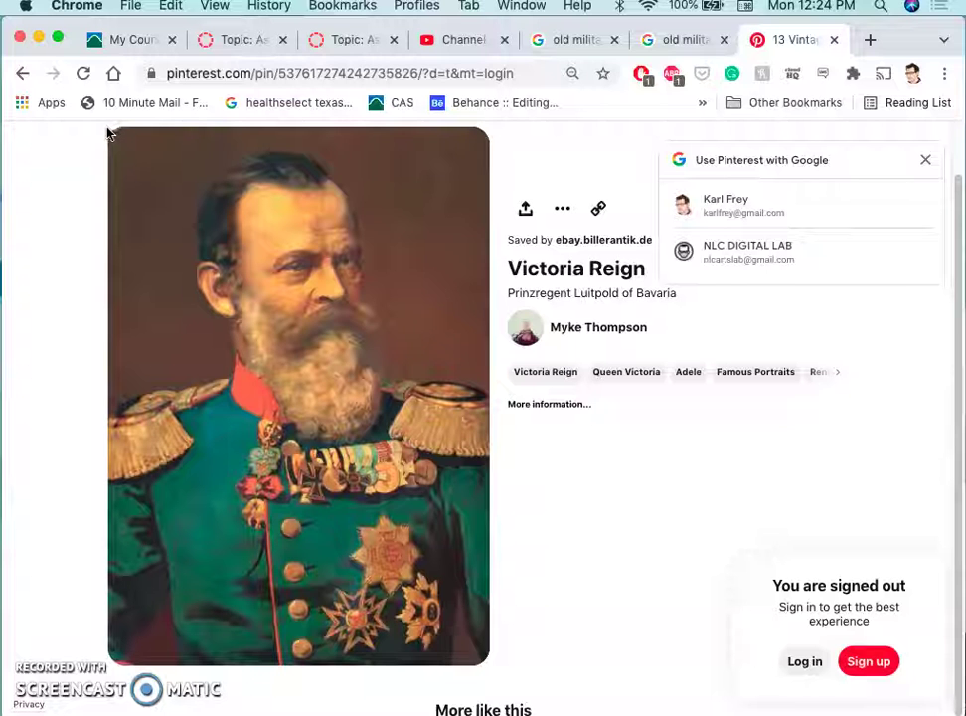
{"action": "left_click_drag", "start_coordinate": [109, 133], "coordinate": [487, 668]}
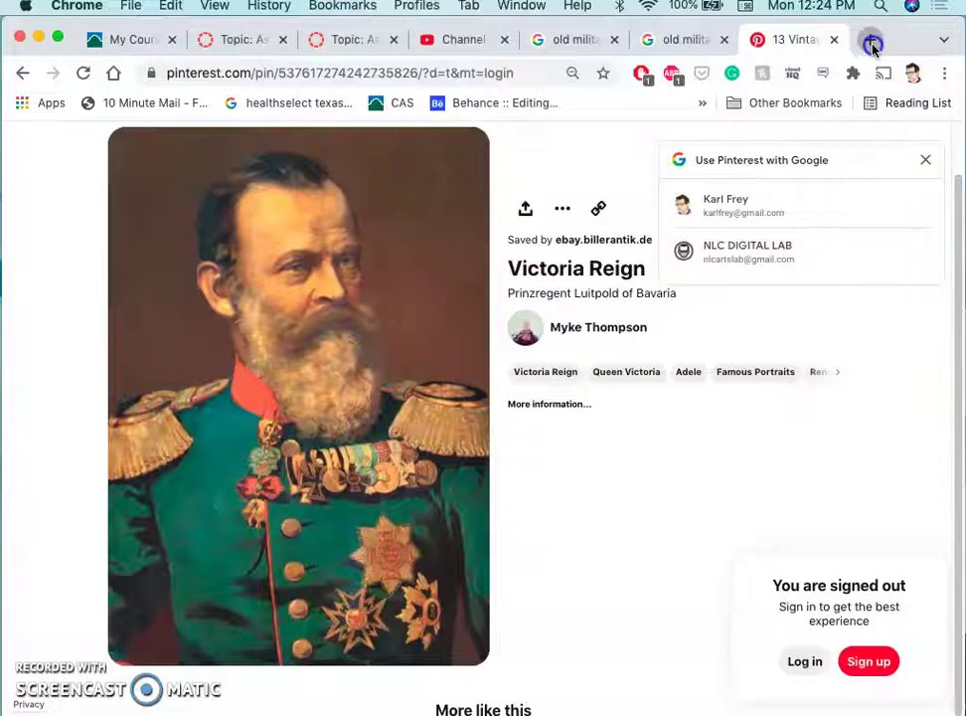
Move the Chrome window aside and reveal the desktop in Finder.
{"action": "left_click", "coordinate": [870, 42]}
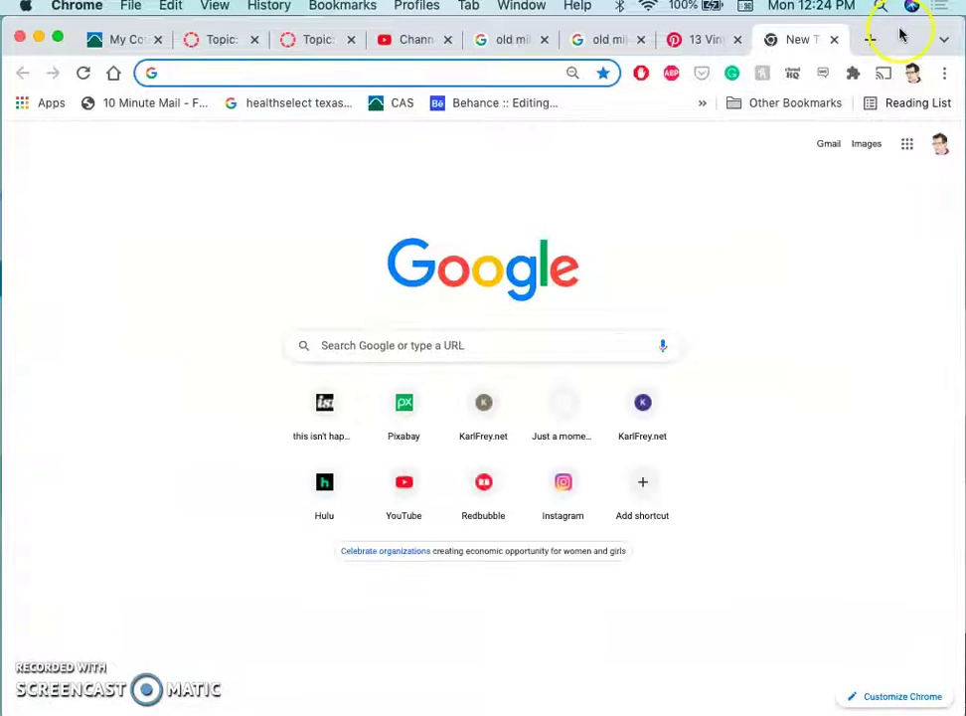
{"action": "left_click_drag", "start_coordinate": [901, 37], "coordinate": [914, 459]}
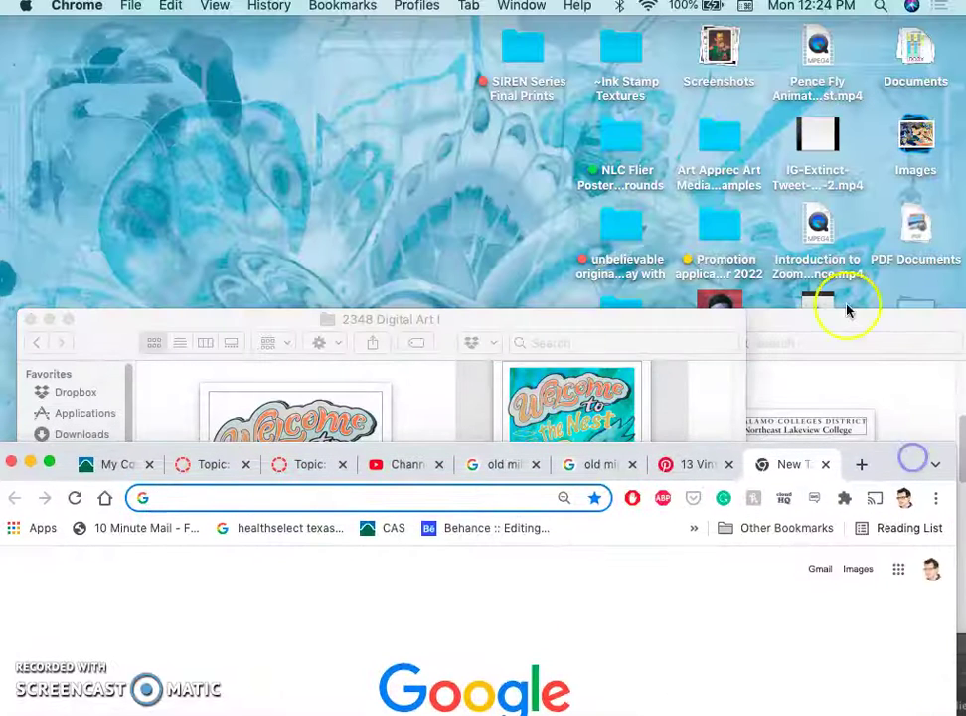
{"action": "left_click", "coordinate": [763, 230]}
{"action": "key", "text": "F11"}
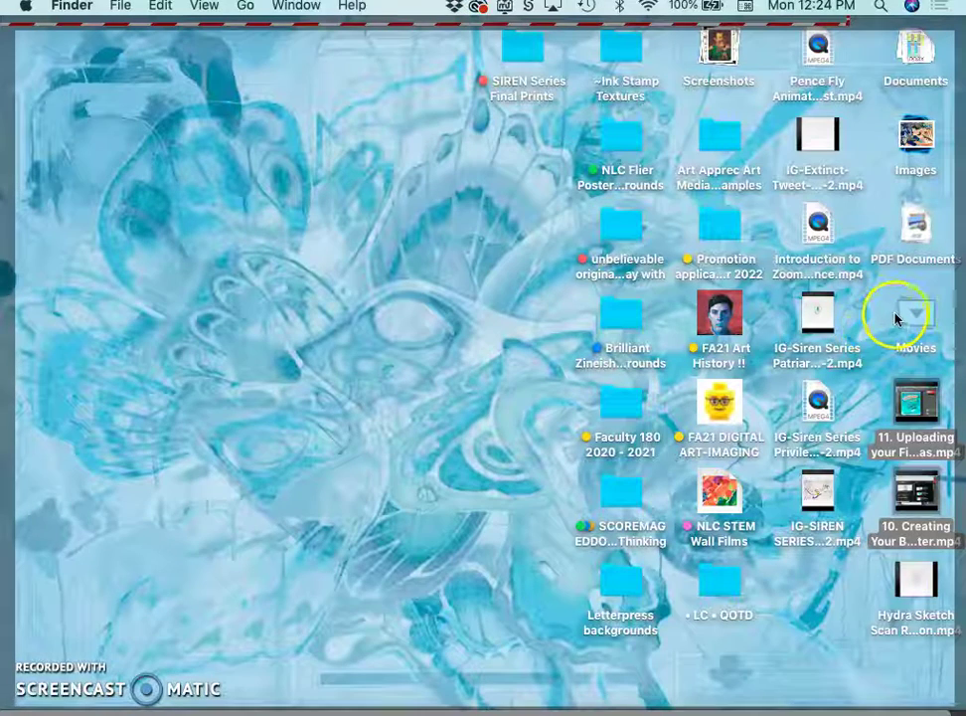
{"action": "key", "text": "F11"}
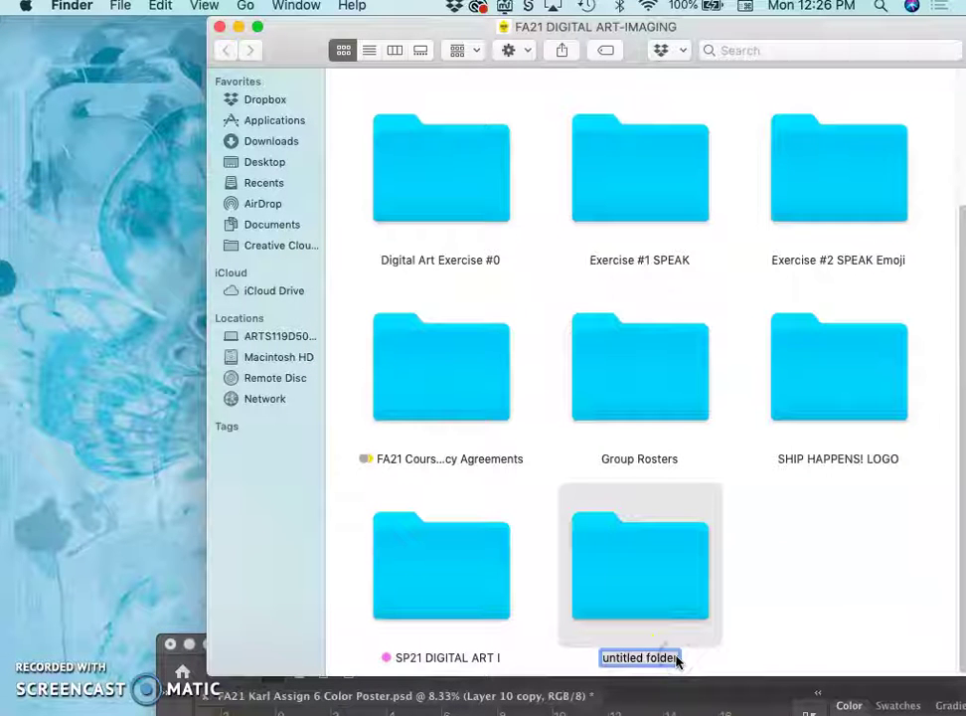
Open the Assign #7 Digital Painting folder inside FA21 DIGITAL ART-IMAGING.
{"action": "scroll", "coordinate": [756, 605], "scroll_direction": "up", "scroll_amount": 3}
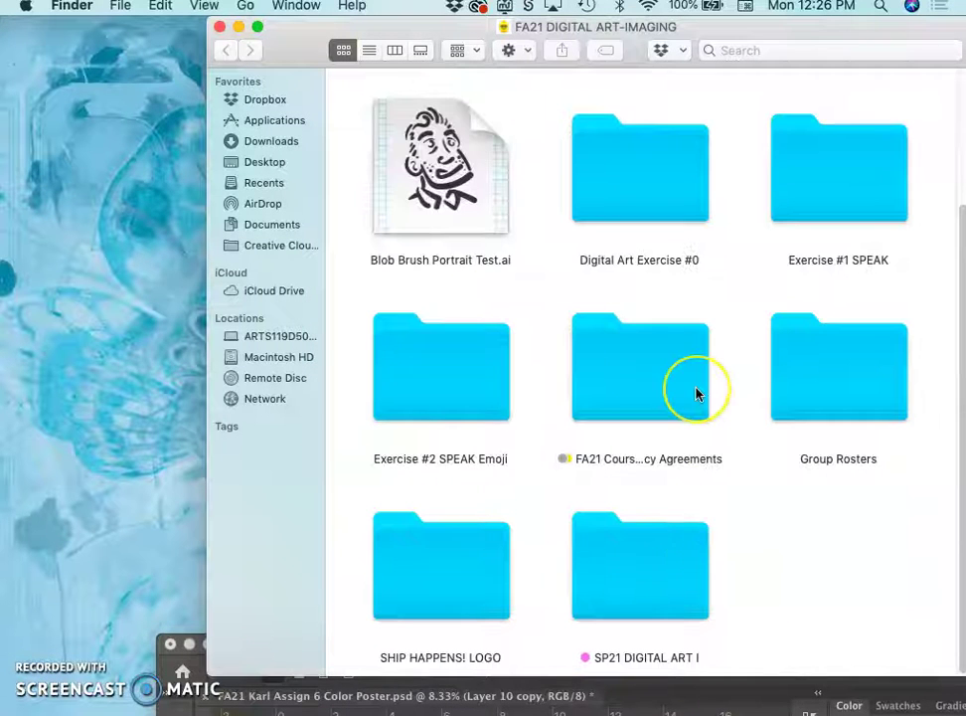
{"action": "scroll", "coordinate": [696, 393], "scroll_direction": "up", "scroll_amount": 3}
{"action": "left_click", "coordinate": [640, 190]}
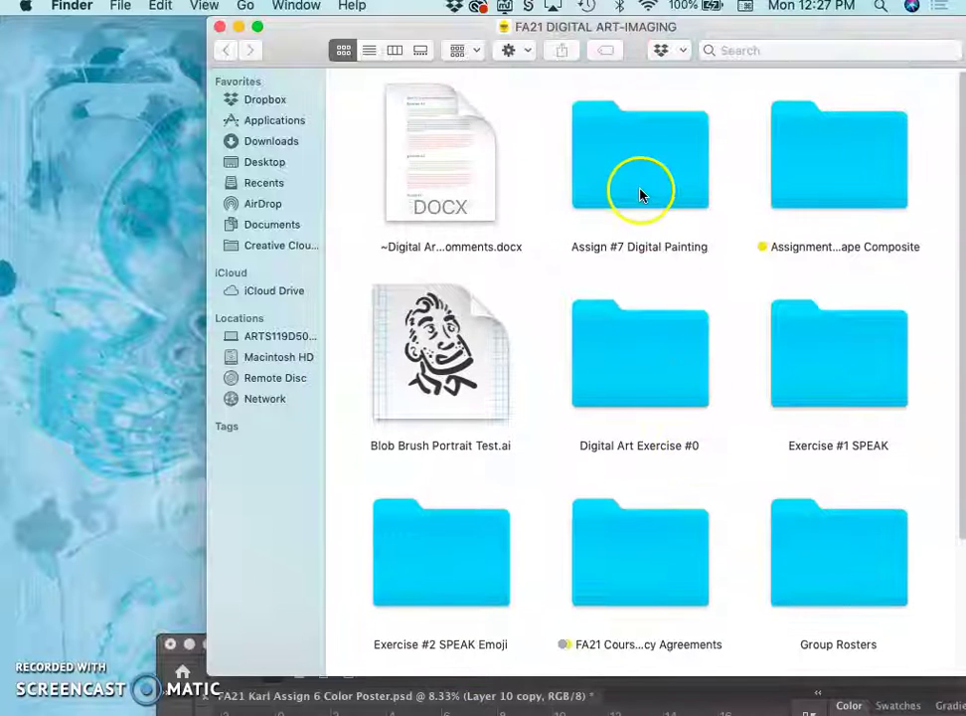
{"action": "double_click", "coordinate": [640, 192]}
{"action": "mouse_move", "coordinate": [784, 33]}
{"action": "left_mouse_down"}
{"action": "mouse_move", "coordinate": [535, 76]}
{"action": "mouse_move", "coordinate": [544, 46]}
{"action": "mouse_move", "coordinate": [562, 47]}
{"action": "left_mouse_up"}
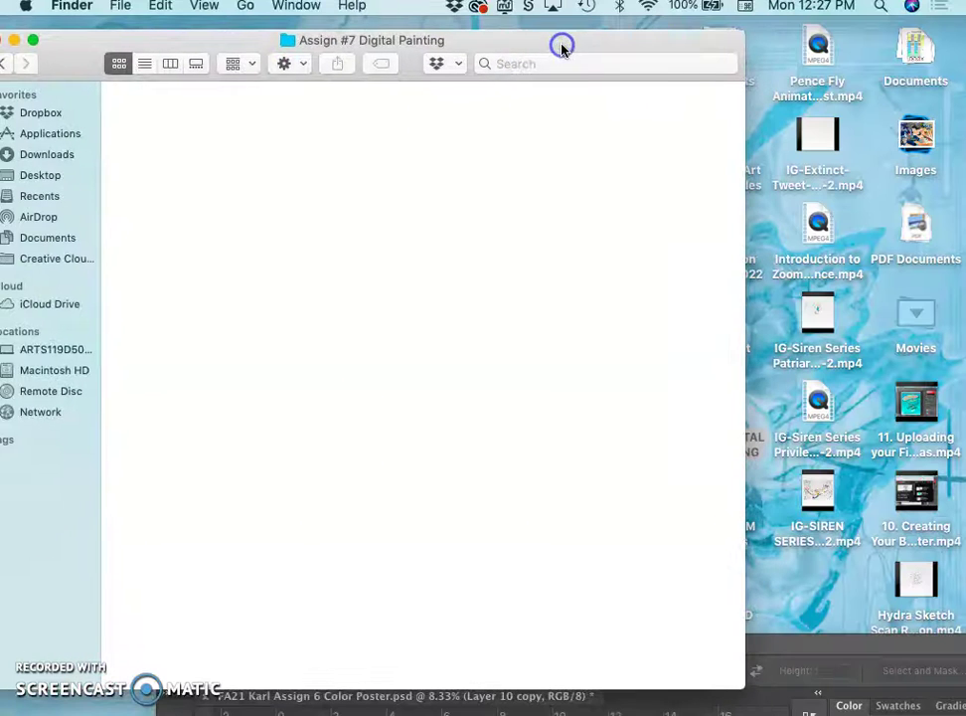
Move the four dog screenshots and the 12.24.07 PM portrait screenshot into the folder.
{"action": "left_click", "coordinate": [910, 320]}
{"action": "left_click", "coordinate": [916, 398]}
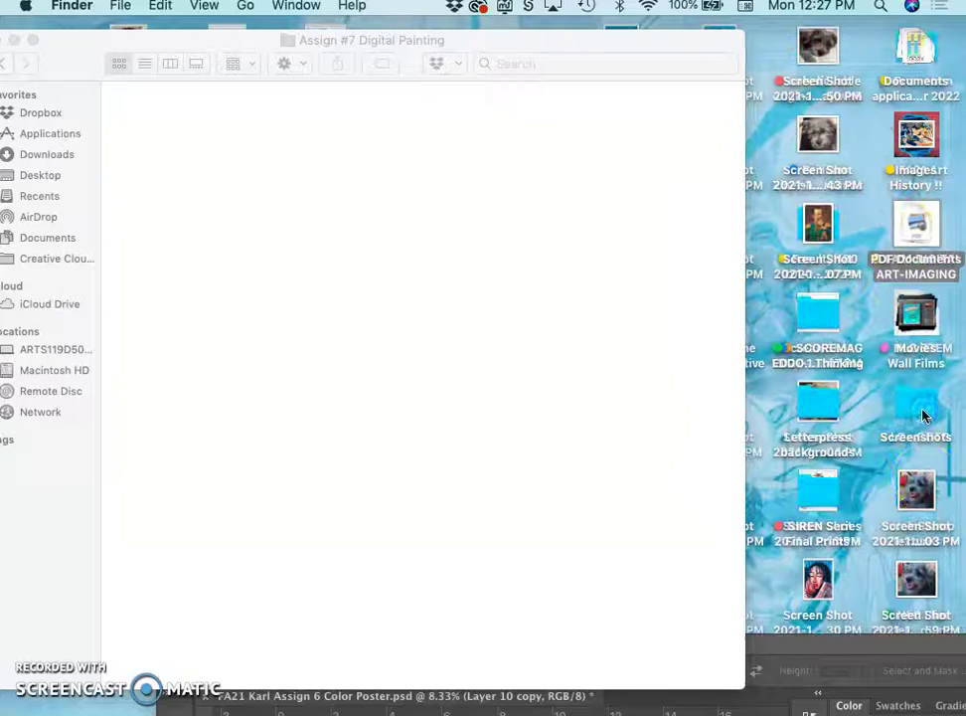
{"action": "left_click_drag", "start_coordinate": [916, 492], "coordinate": [581, 317]}
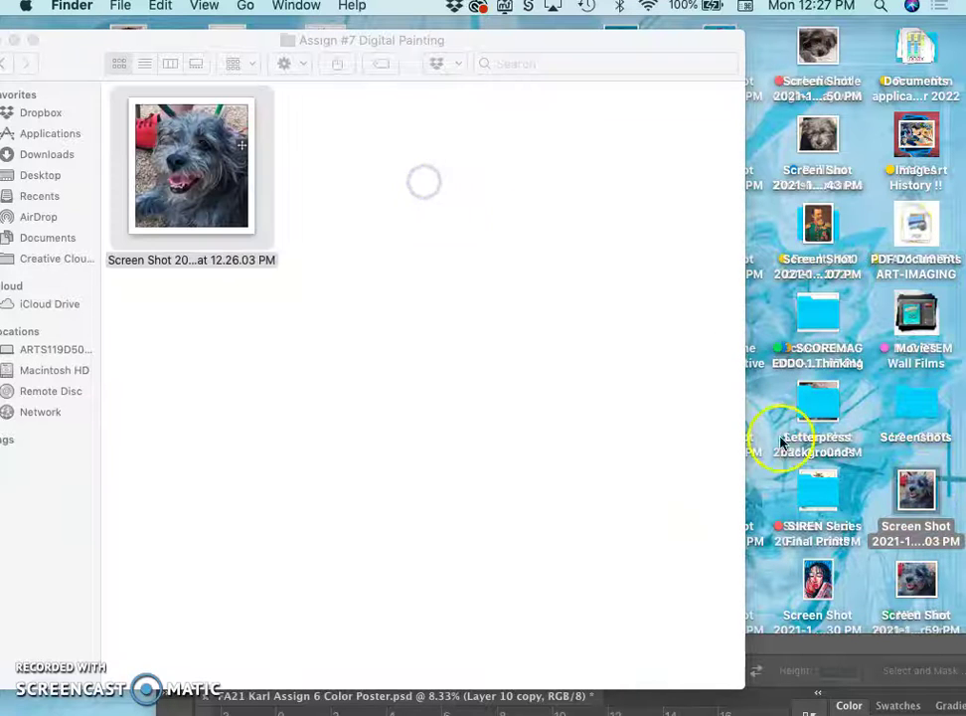
{"action": "mouse_move", "coordinate": [828, 483]}
{"action": "left_mouse_down"}
{"action": "mouse_move", "coordinate": [431, 194]}
{"action": "mouse_move", "coordinate": [507, 210]}
{"action": "left_mouse_up"}
{"action": "left_click", "coordinate": [792, 434]}
{"action": "mouse_move", "coordinate": [925, 527]}
{"action": "left_mouse_down"}
{"action": "mouse_move", "coordinate": [696, 382]}
{"action": "mouse_move", "coordinate": [557, 189]}
{"action": "left_mouse_up"}
{"action": "left_click_drag", "start_coordinate": [920, 491], "coordinate": [582, 334]}
{"action": "left_click", "coordinate": [916, 572]}
{"action": "mouse_move", "coordinate": [915, 497]}
{"action": "left_mouse_down"}
{"action": "mouse_move", "coordinate": [913, 505]}
{"action": "mouse_move", "coordinate": [527, 396]}
{"action": "left_mouse_up"}
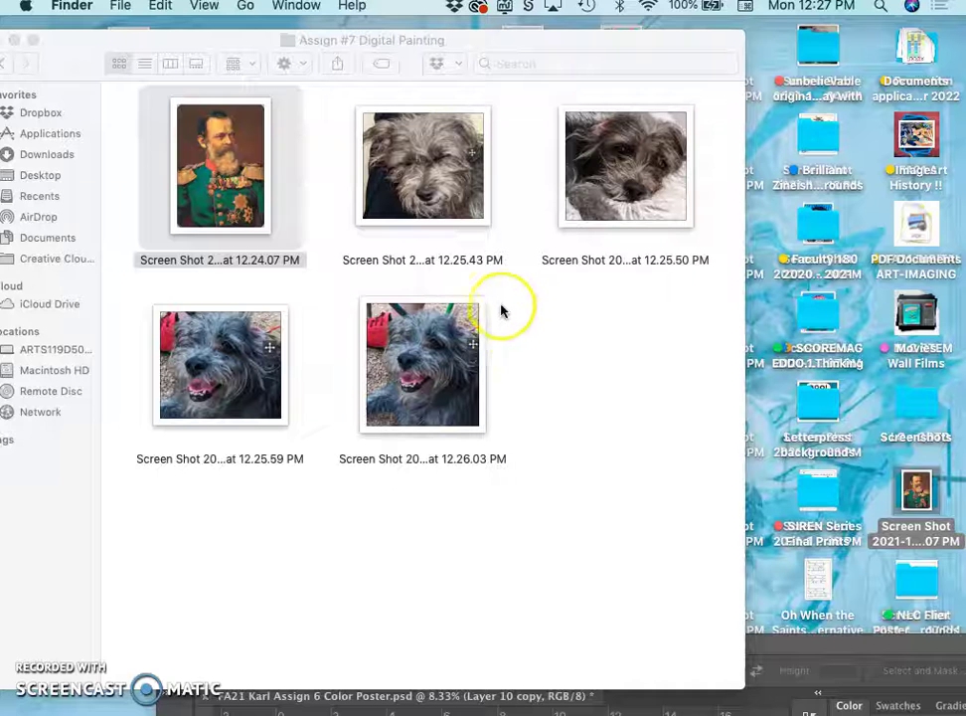
{"action": "left_click", "coordinate": [578, 321]}
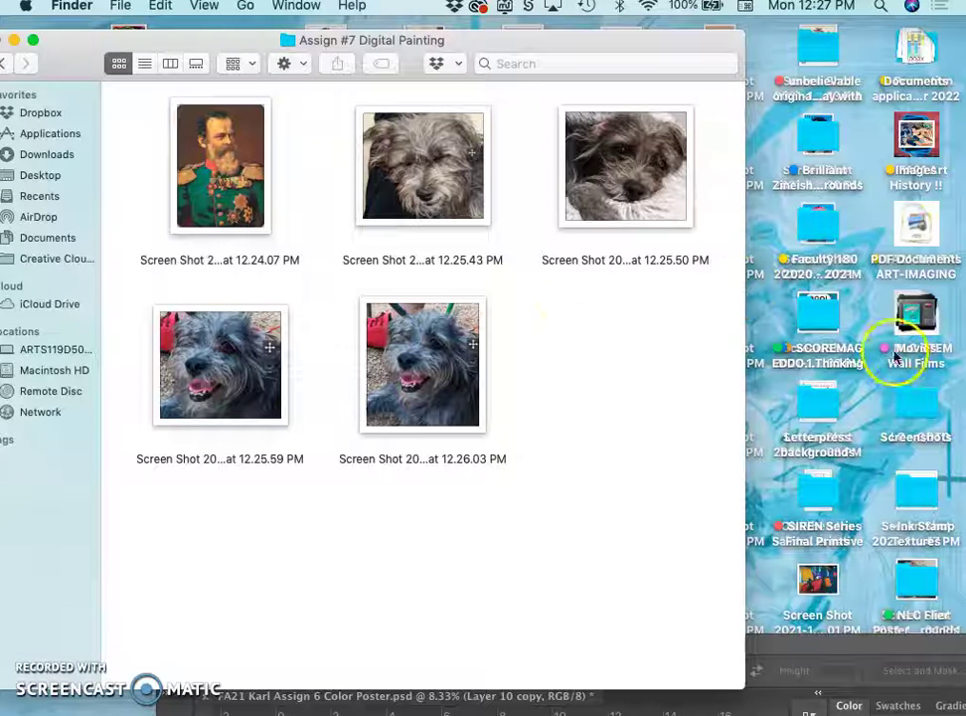
Toggle desktop Use Stacks off and back on, then bring Photoshop forward.
{"action": "left_click", "coordinate": [220, 26]}
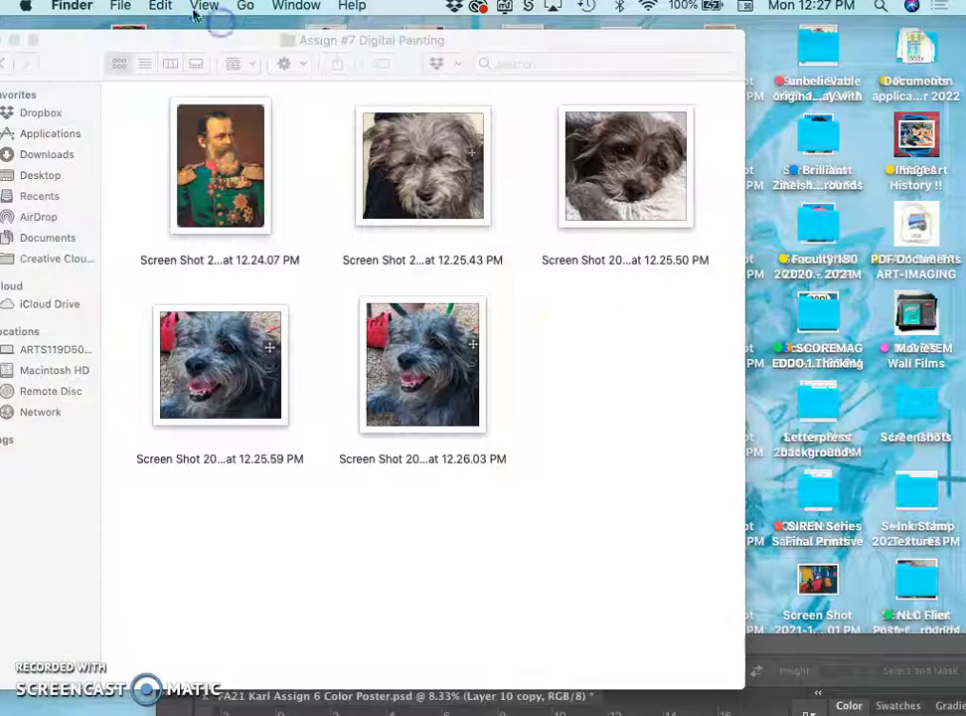
{"action": "left_click", "coordinate": [204, 6]}
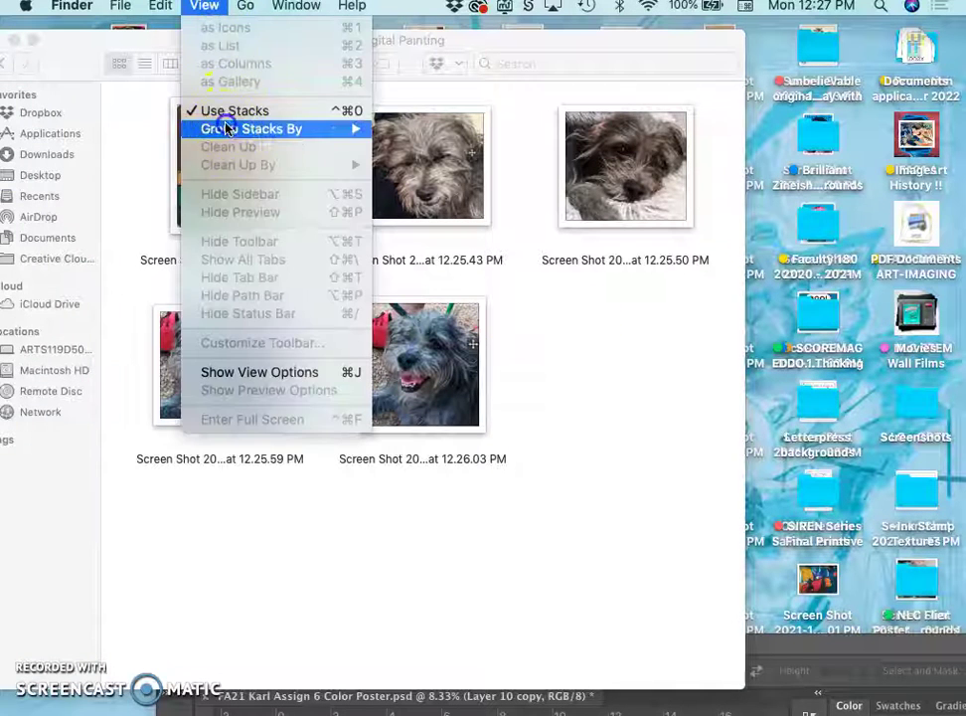
{"action": "key", "text": "Escape"}
{"action": "left_click", "coordinate": [207, 6]}
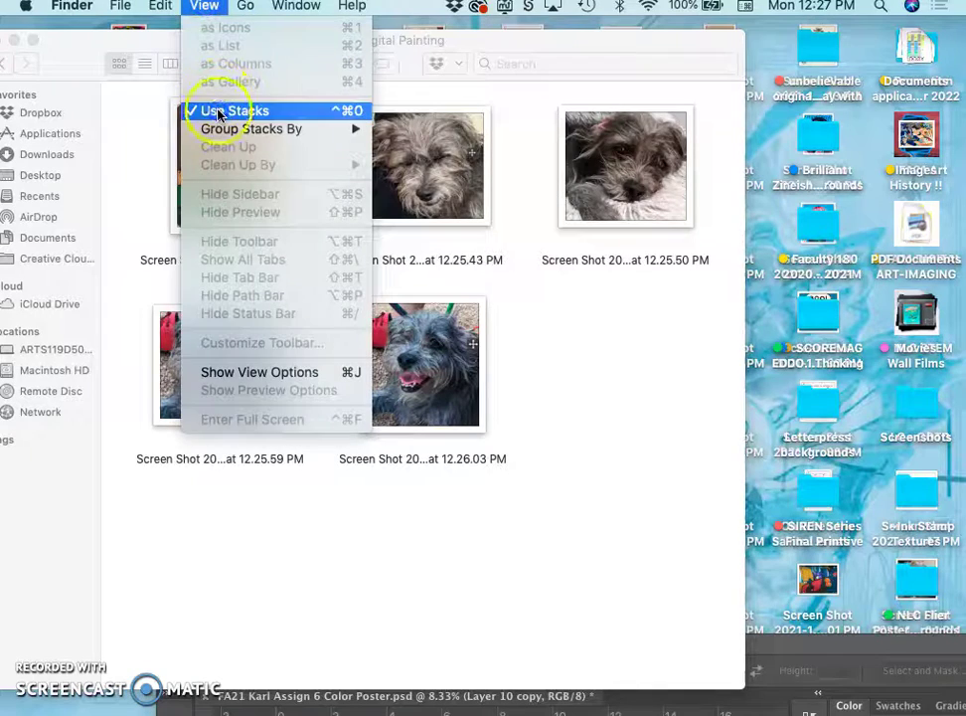
{"action": "left_click", "coordinate": [216, 107]}
{"action": "left_click", "coordinate": [207, 6]}
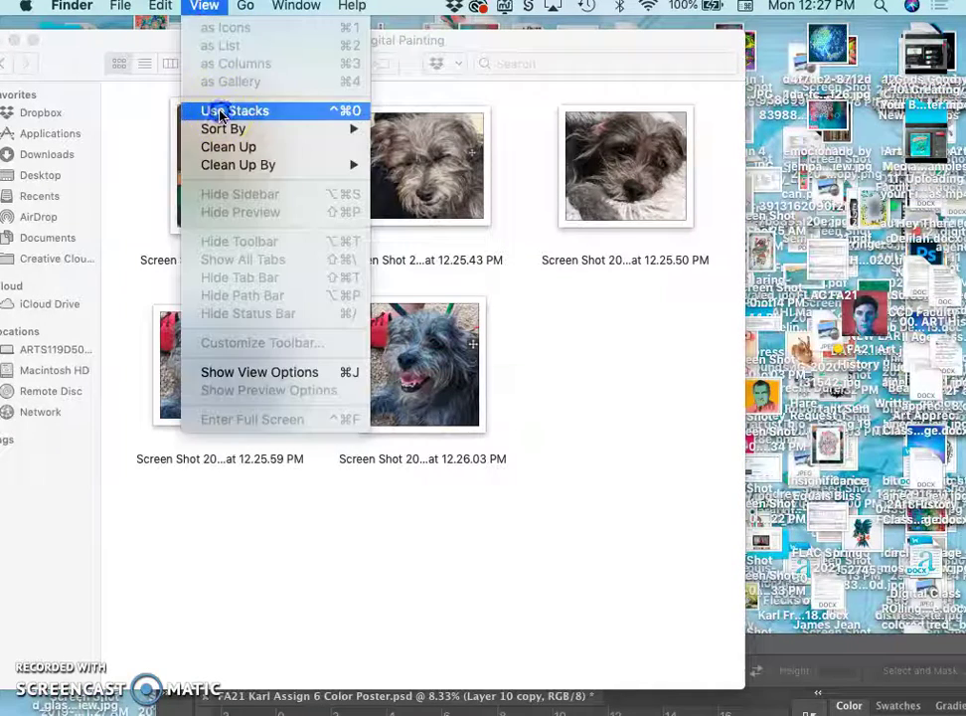
{"action": "left_click", "coordinate": [218, 110]}
{"action": "left_click", "coordinate": [617, 399]}
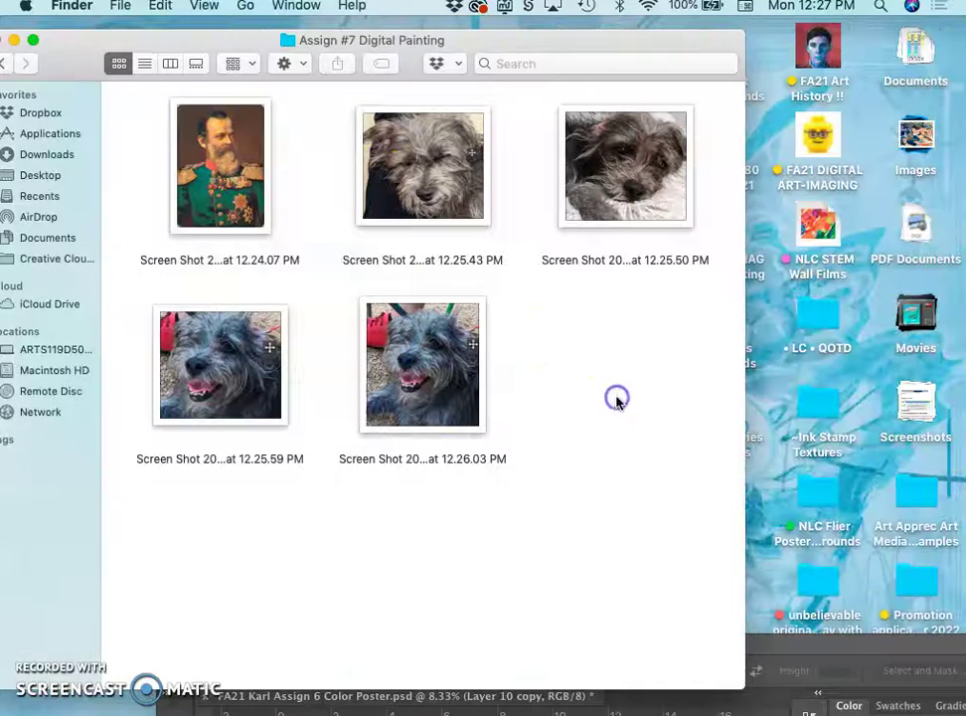
{"action": "left_click_drag", "start_coordinate": [772, 643], "coordinate": [625, 43]}
Close the Assign 6 poster document without saving.
{"action": "left_click", "coordinate": [54, 96]}
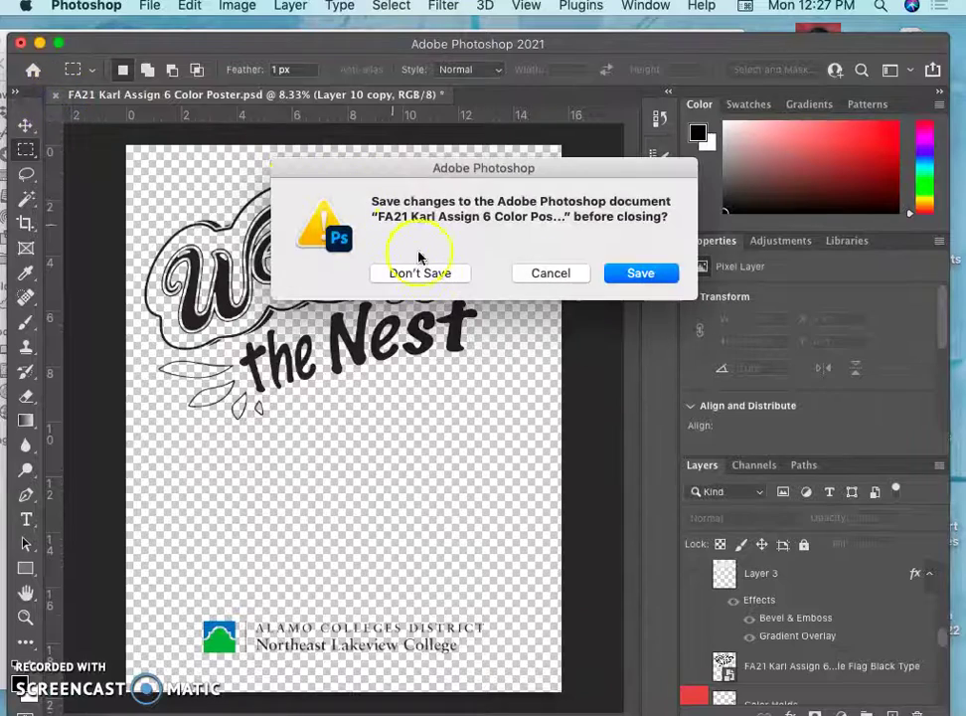
{"action": "left_click", "coordinate": [427, 274]}
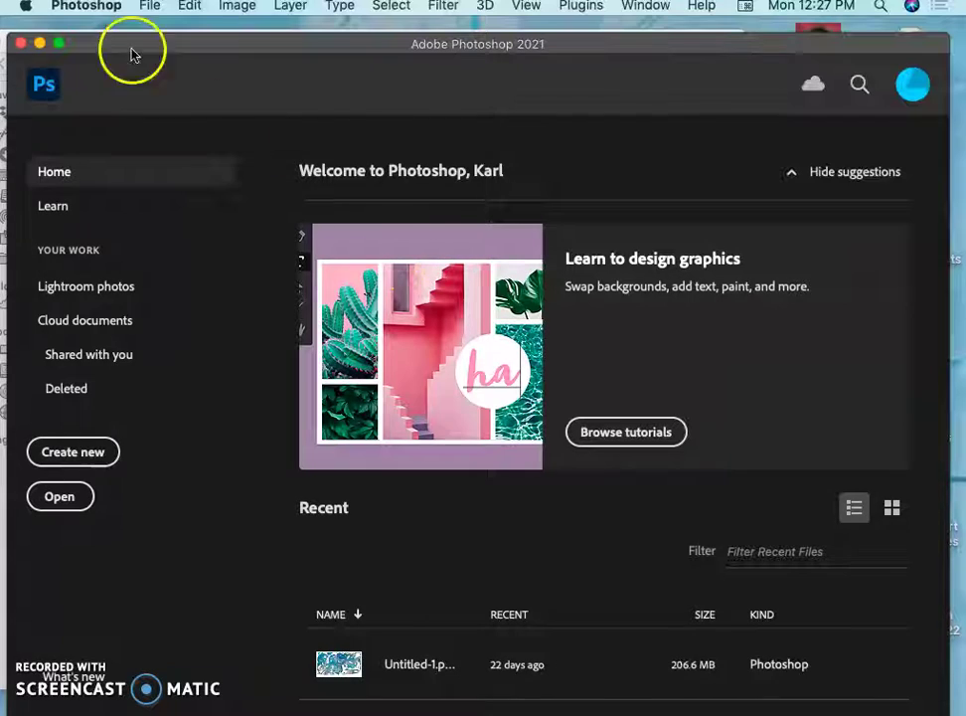
{"action": "left_click_drag", "start_coordinate": [166, 47], "coordinate": [151, 186]}
Open the 12.24.07 PM portrait screenshot with Adobe Photoshop 2021.
{"action": "right_click", "coordinate": [232, 155]}
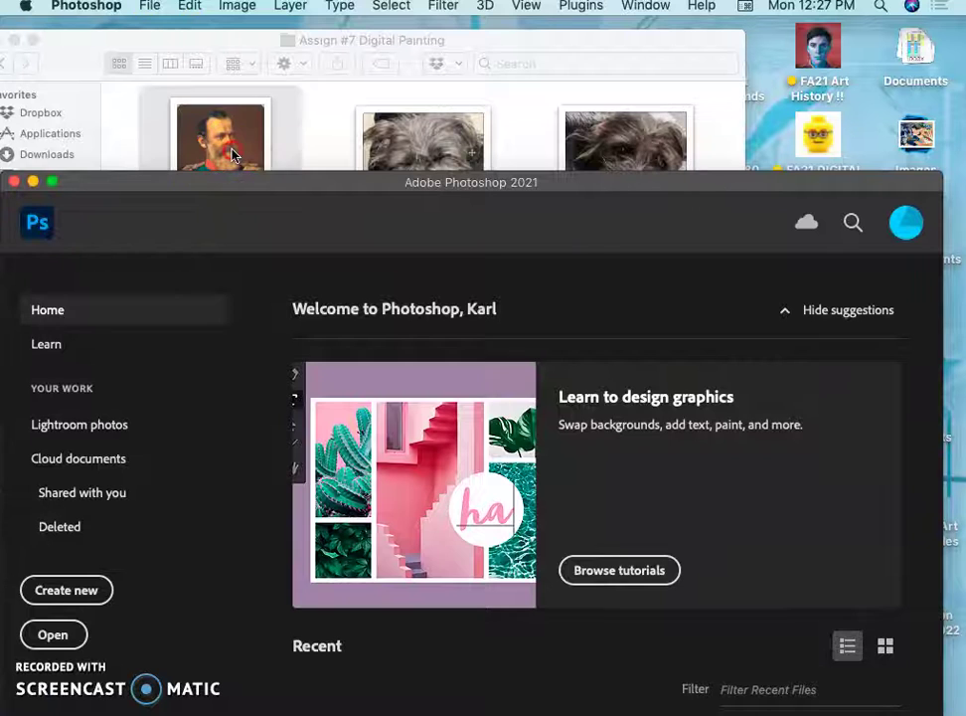
{"action": "mouse_move", "coordinate": [281, 180]}
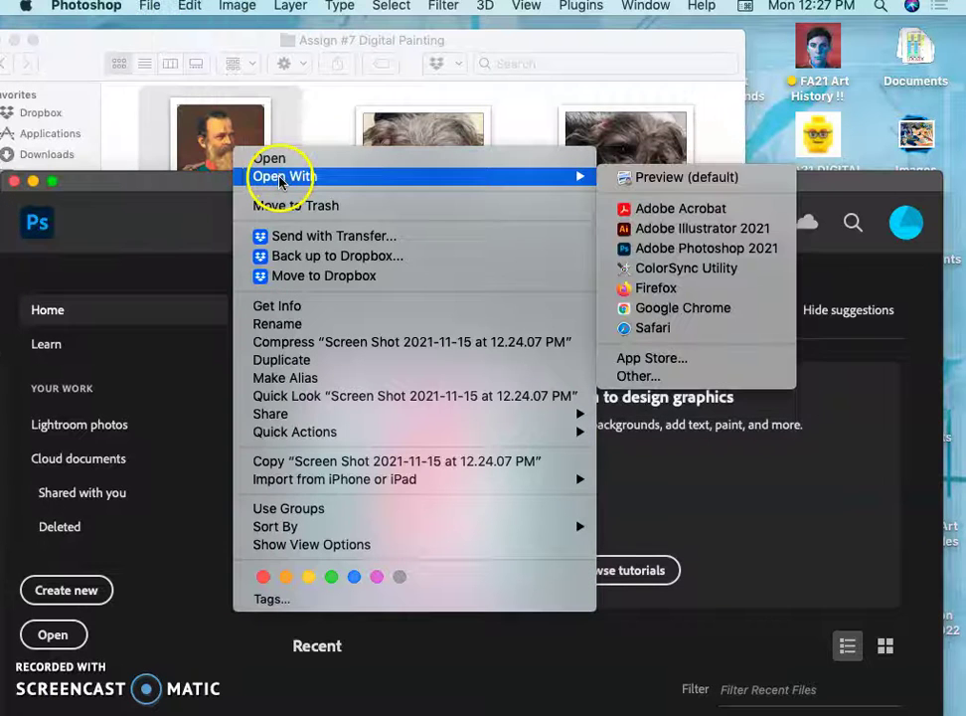
{"action": "left_click", "coordinate": [701, 248]}
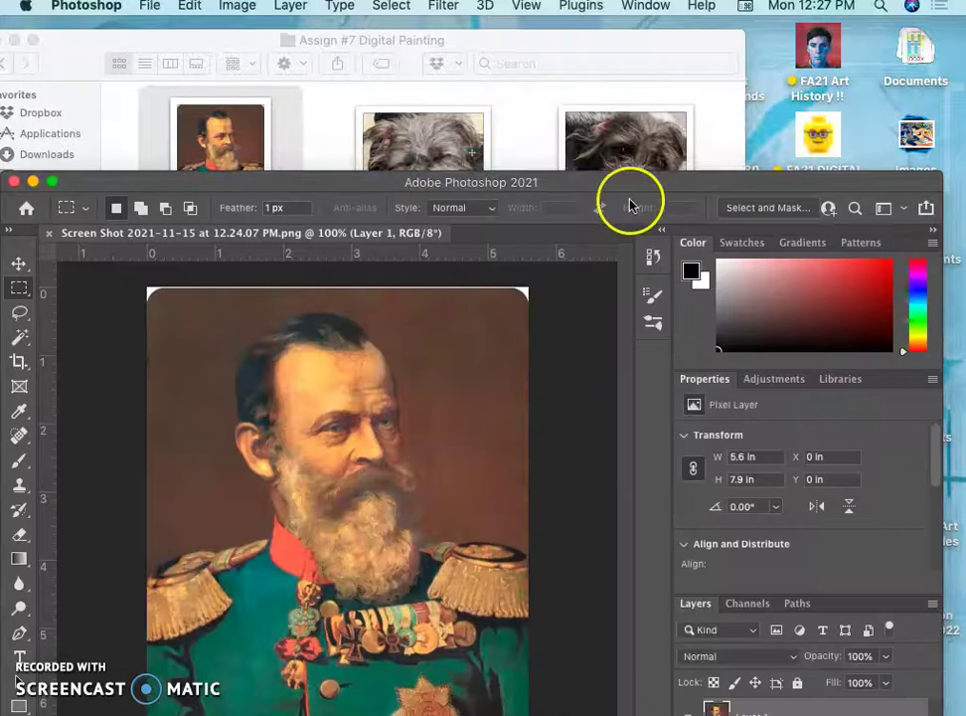
{"action": "left_click_drag", "start_coordinate": [611, 179], "coordinate": [605, 237]}
{"action": "left_click", "coordinate": [530, 164]}
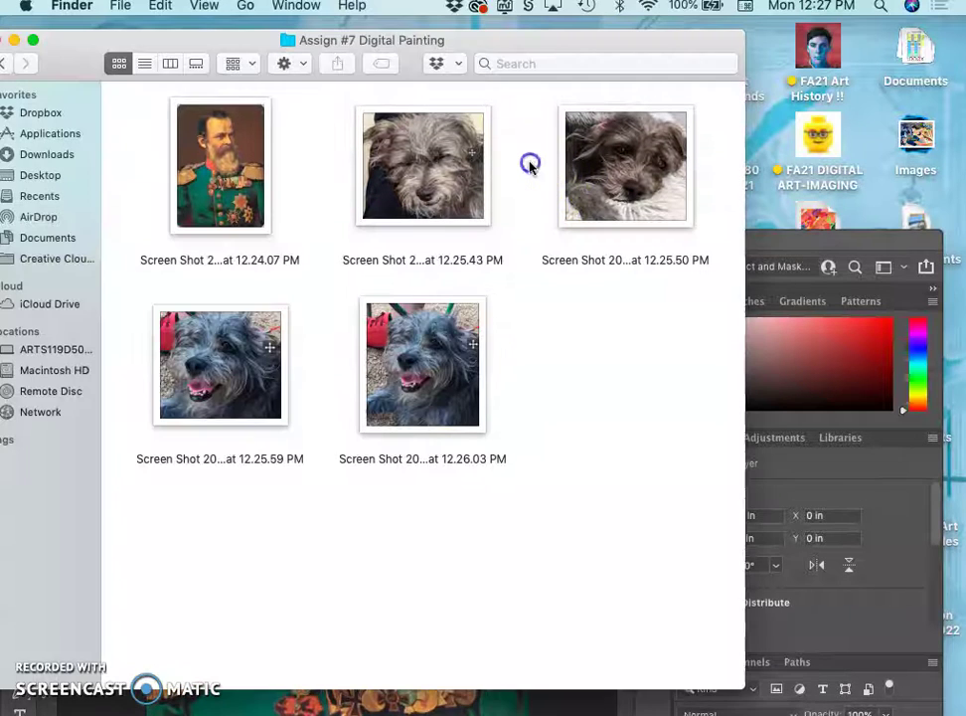
Place the 12.26.03 PM dog photo, rotated -8.06° and enlarged over the general's head.
{"action": "left_click_drag", "start_coordinate": [487, 47], "coordinate": [952, 17]}
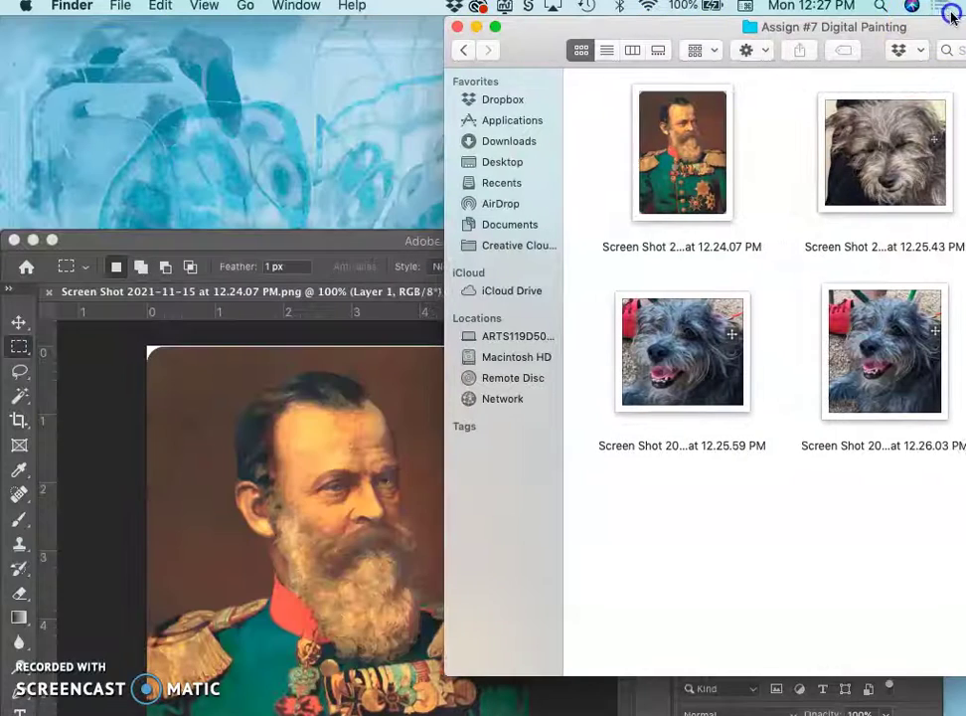
{"action": "left_click_drag", "start_coordinate": [914, 308], "coordinate": [310, 511]}
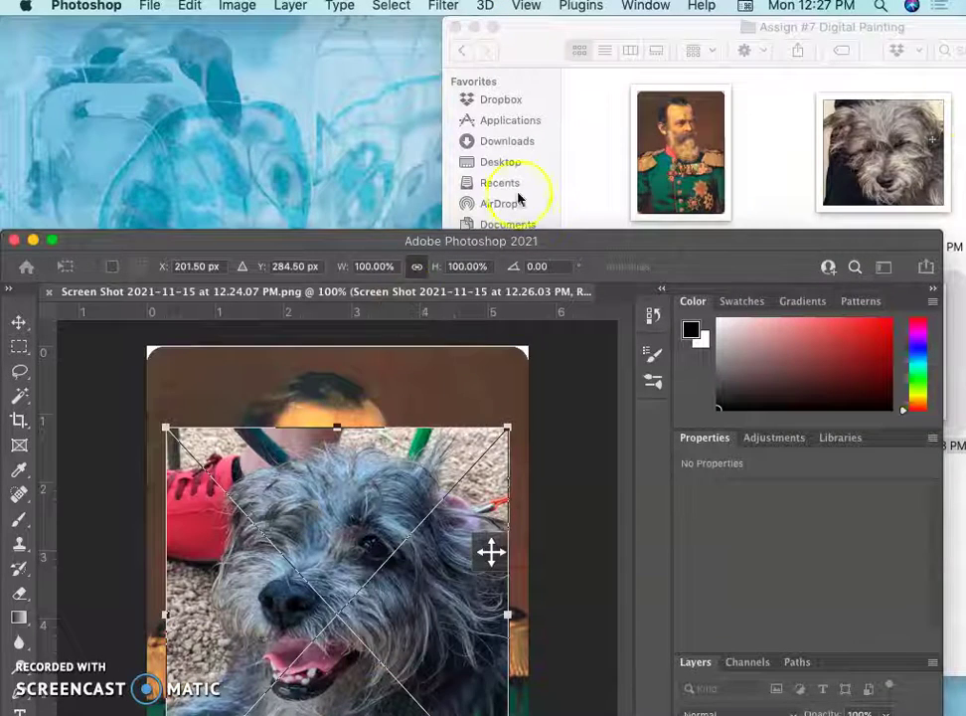
{"action": "left_click_drag", "start_coordinate": [568, 251], "coordinate": [567, 37]}
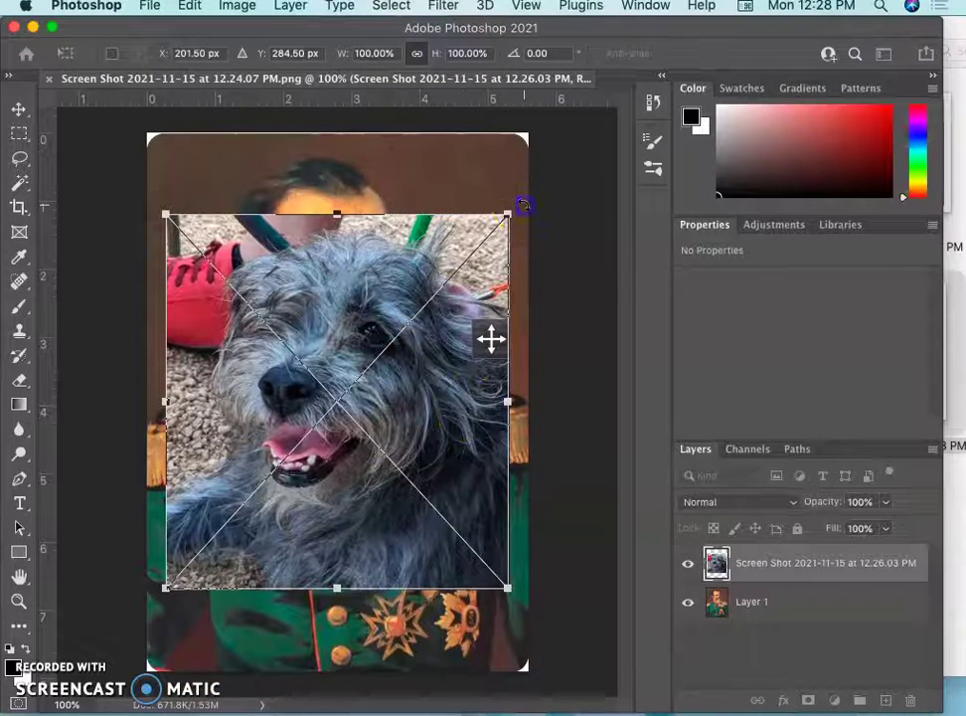
{"action": "left_click_drag", "start_coordinate": [522, 202], "coordinate": [439, 253]}
{"action": "left_click_drag", "start_coordinate": [403, 393], "coordinate": [411, 270]}
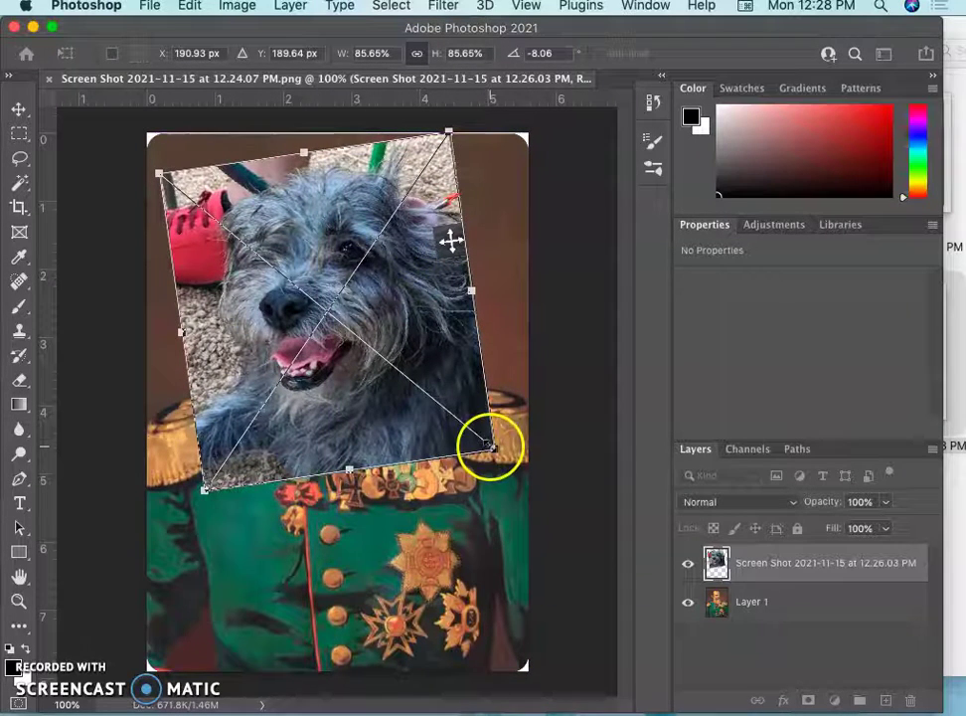
{"action": "left_click_drag", "start_coordinate": [492, 449], "coordinate": [525, 485]}
{"action": "key", "text": "Return"}
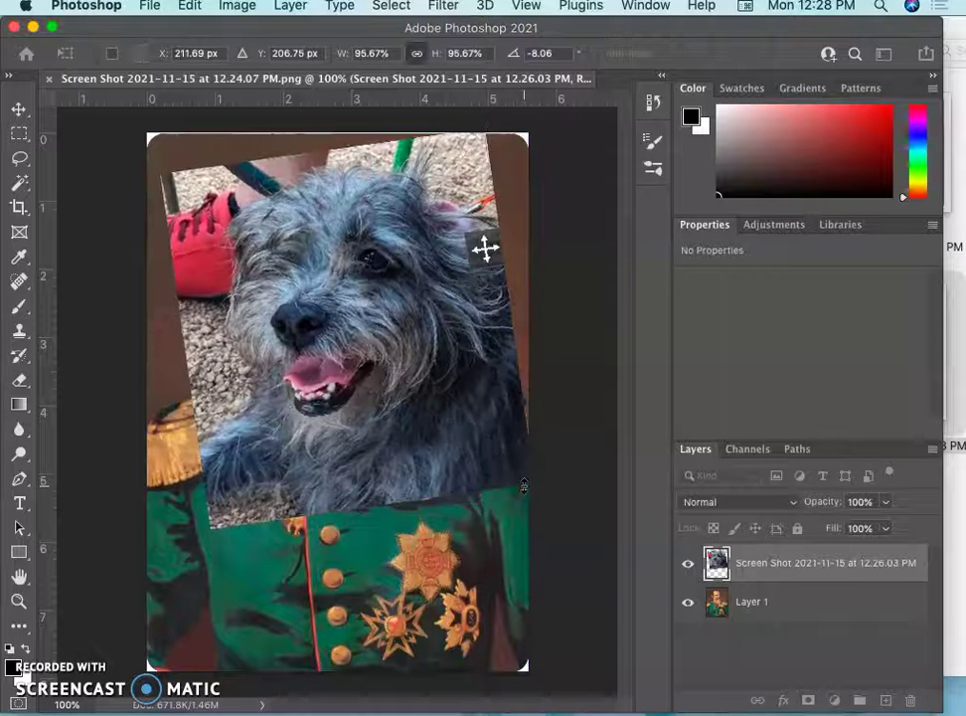
Select the portrait layer, Layer 1, and flip it horizontally.
{"action": "left_click_drag", "start_coordinate": [416, 367], "coordinate": [403, 370]}
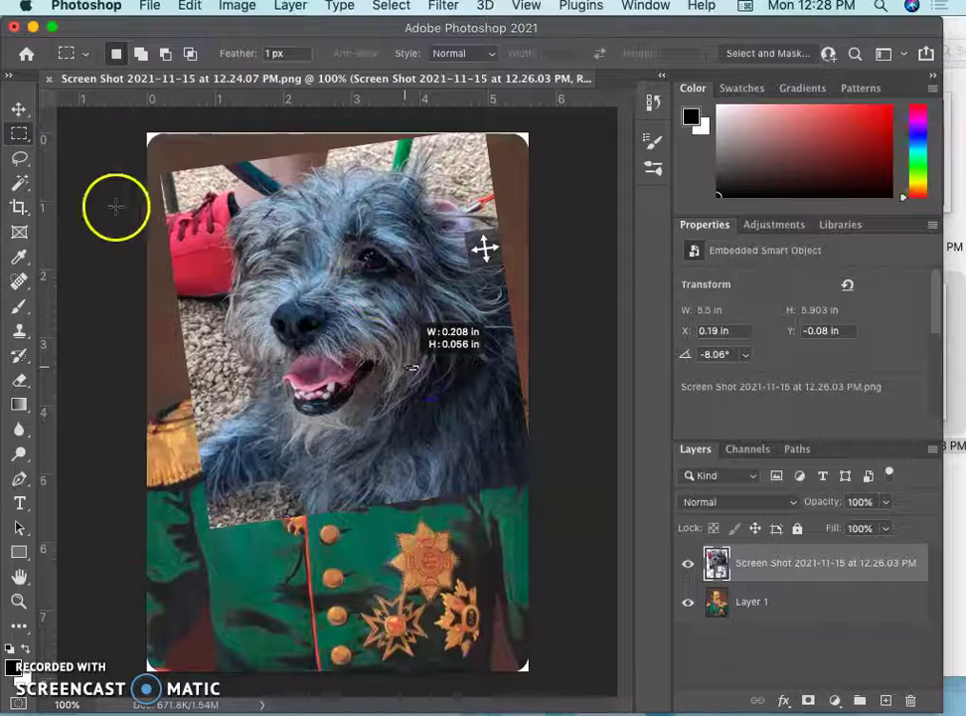
{"action": "left_click", "coordinate": [19, 157]}
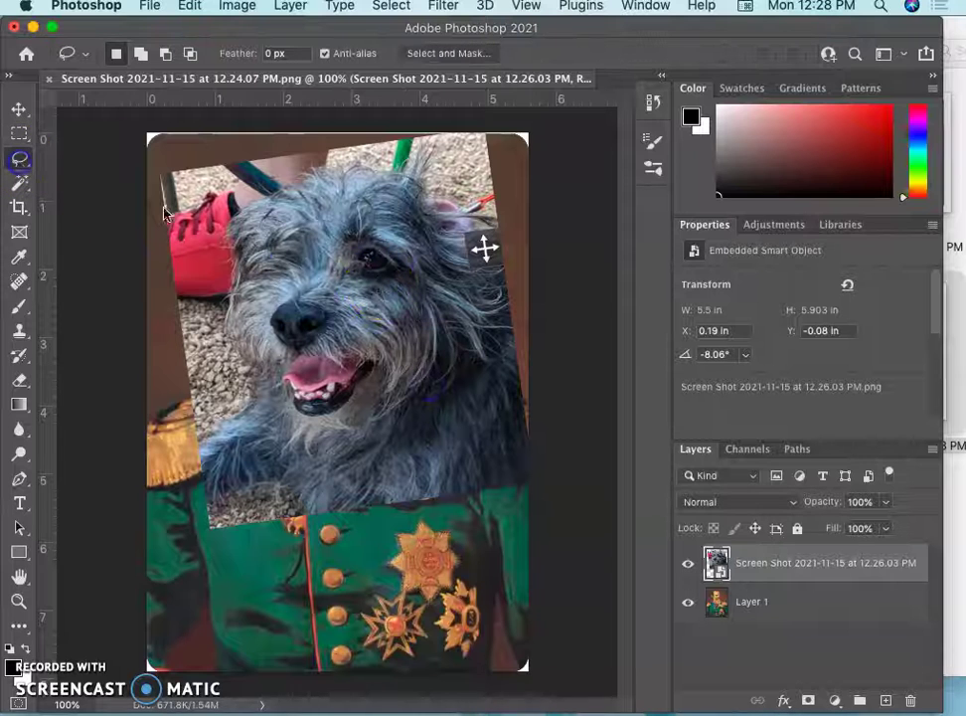
{"action": "left_click", "coordinate": [769, 604]}
{"action": "key", "text": "super+t"}
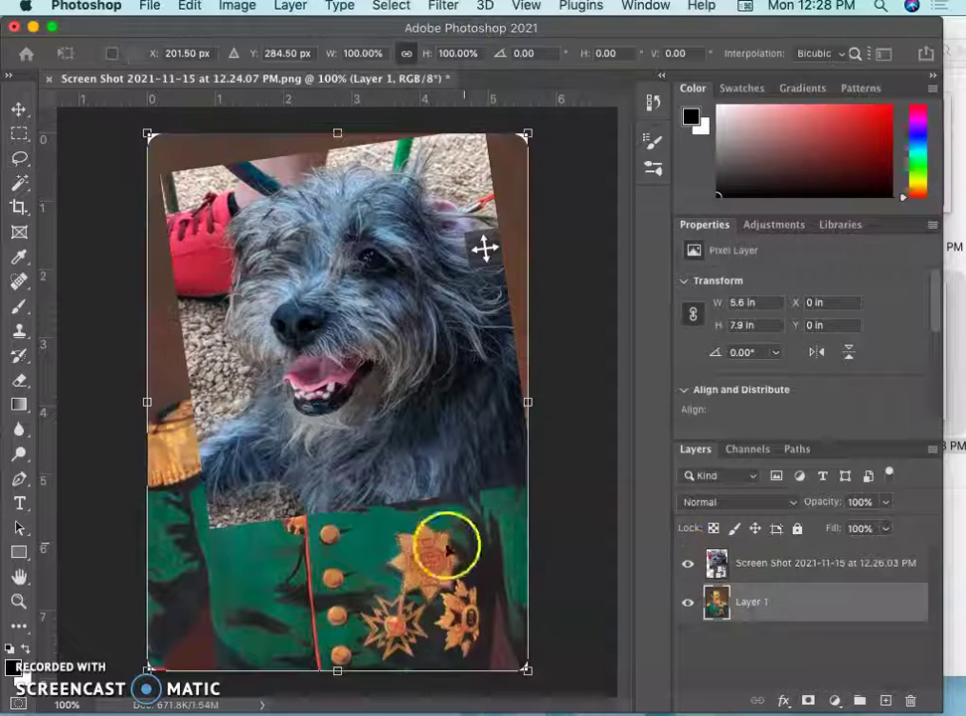
{"action": "right_click", "coordinate": [422, 565]}
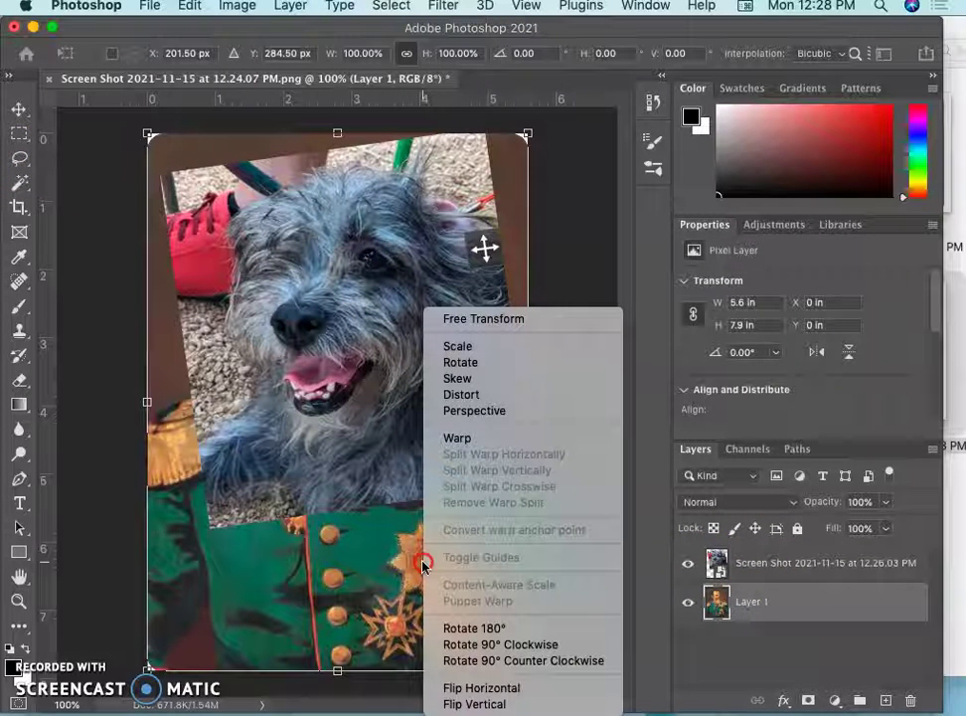
{"action": "left_click", "coordinate": [459, 687]}
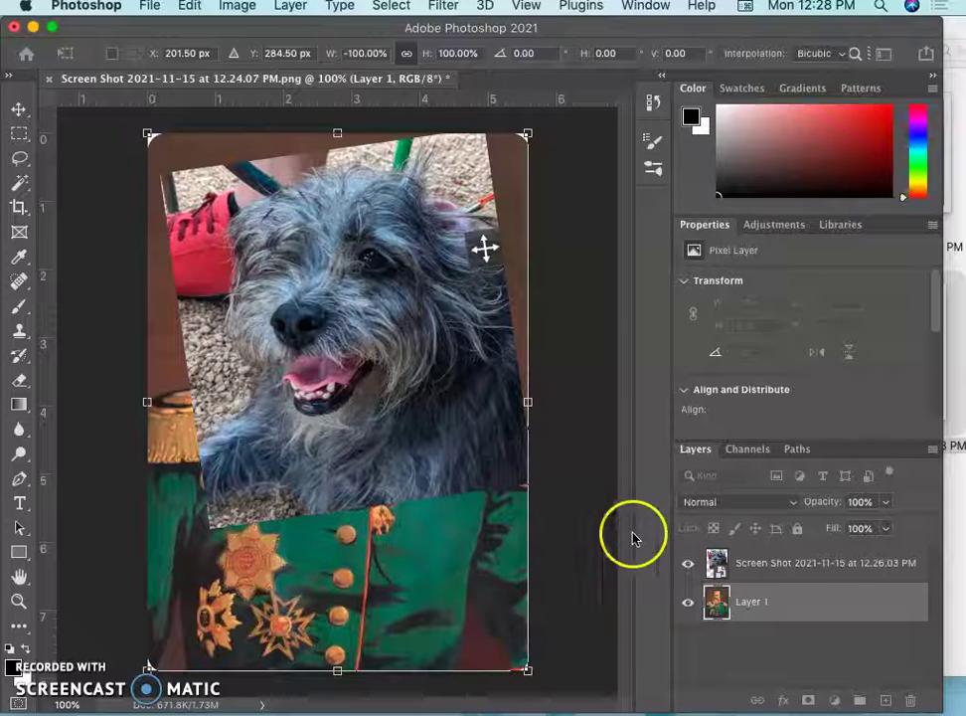
{"action": "key", "text": "l"}
Check the flip by toggling the dog layer, undo it, and restart transforming the portrait.
{"action": "left_click", "coordinate": [689, 564]}
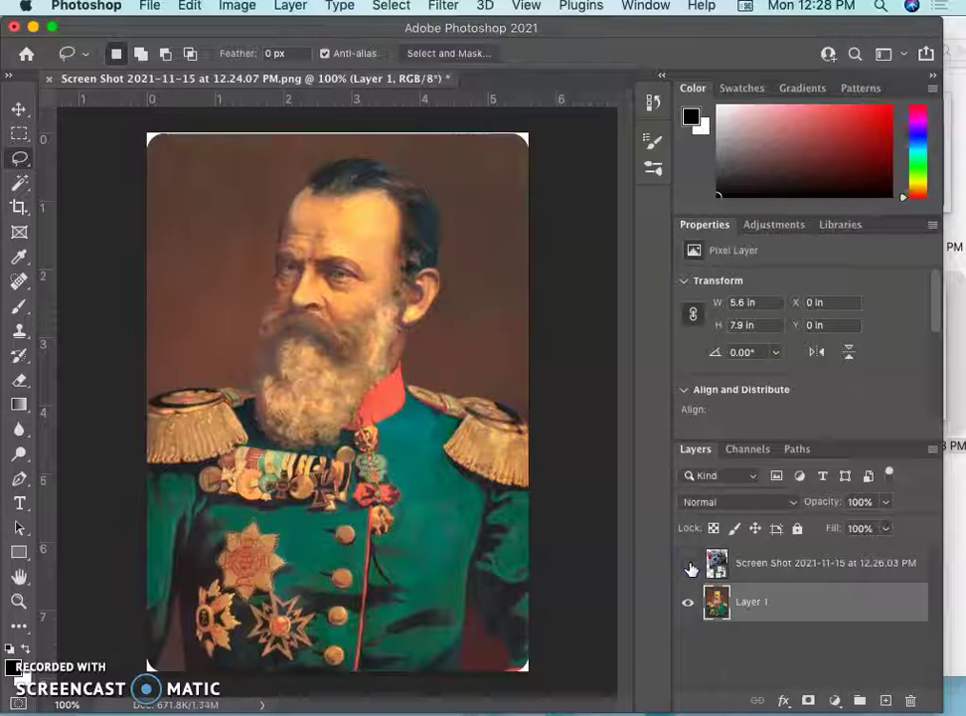
{"action": "left_click", "coordinate": [690, 564]}
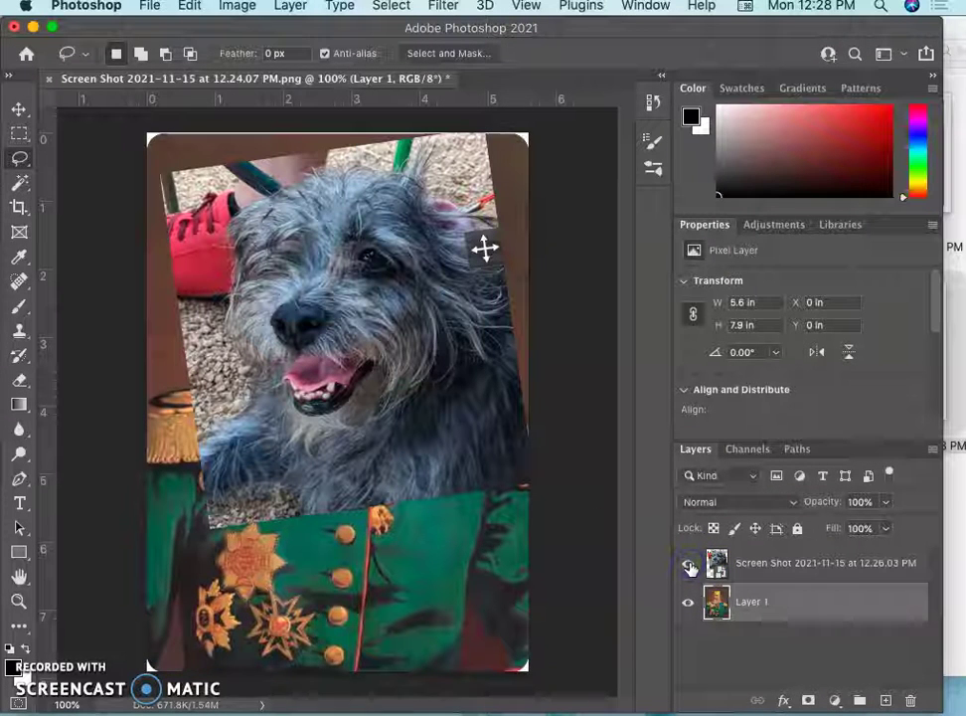
{"action": "key", "text": "super+z"}
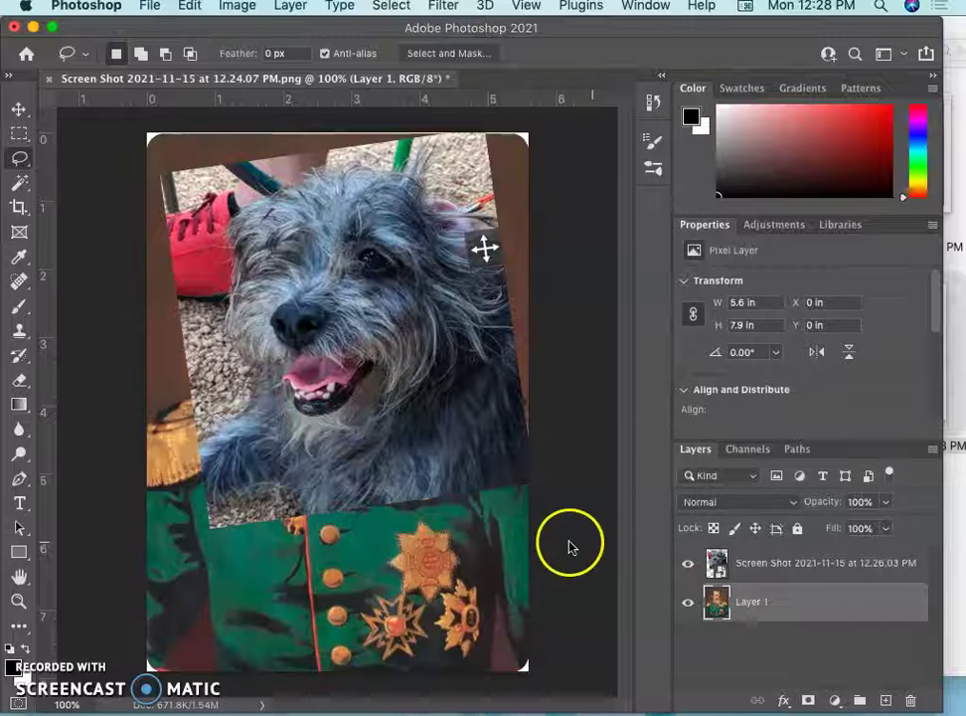
{"action": "key", "text": "super+t"}
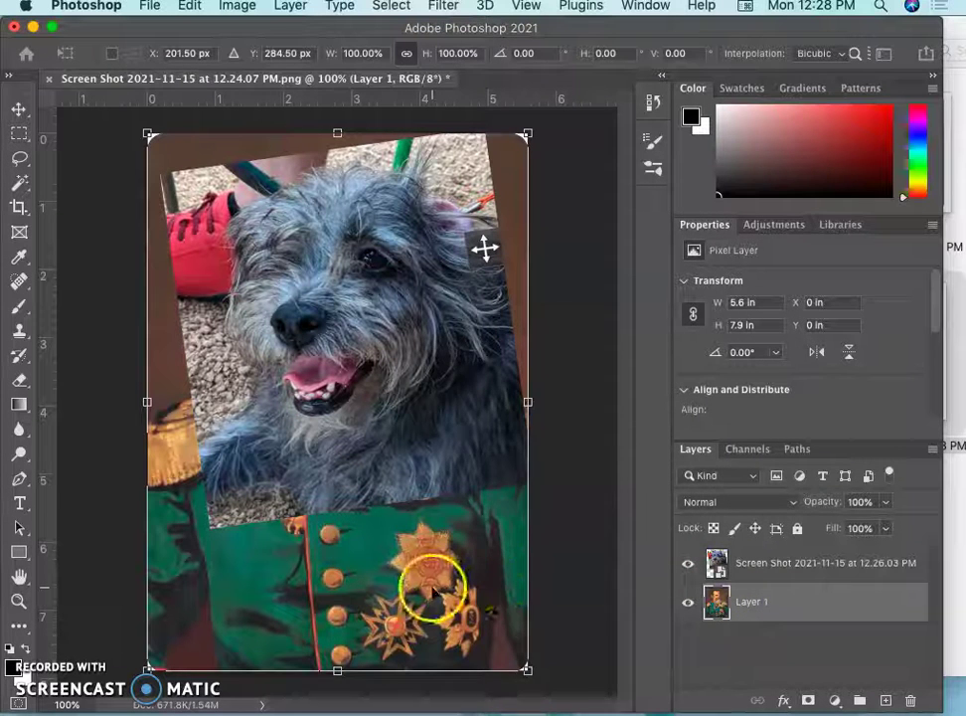
{"action": "right_click", "coordinate": [434, 310]}
Warp Layer 1, bending its left side and bottom corners inward and adjusting the right edge.
{"action": "left_click", "coordinate": [476, 439]}
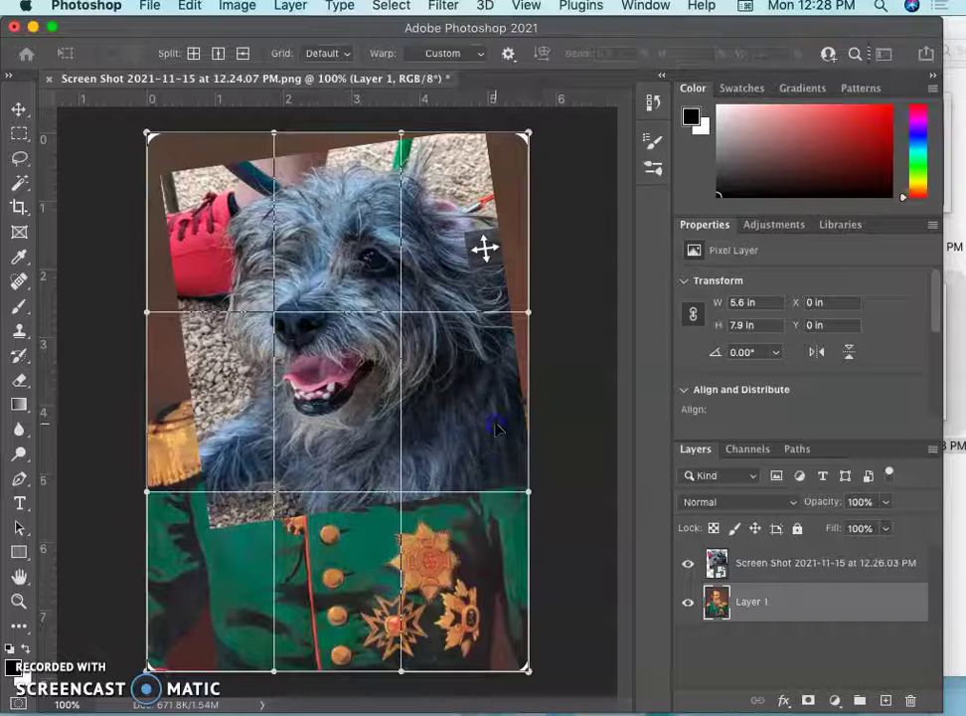
{"action": "left_click_drag", "start_coordinate": [496, 429], "coordinate": [509, 445]}
{"action": "left_click", "coordinate": [299, 460]}
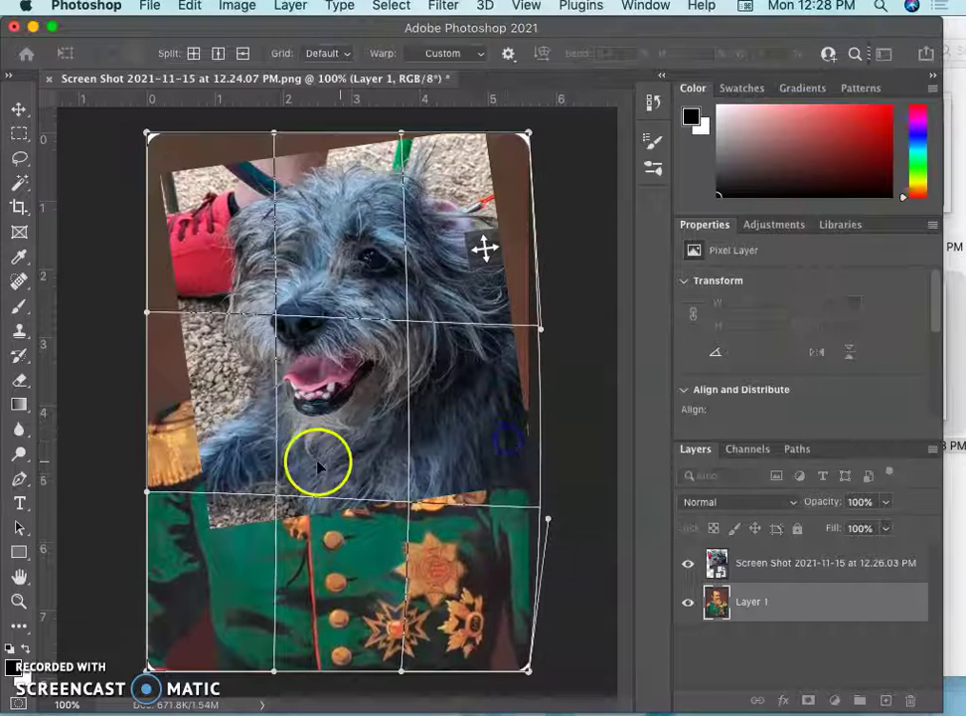
{"action": "left_click_drag", "start_coordinate": [167, 458], "coordinate": [184, 449]}
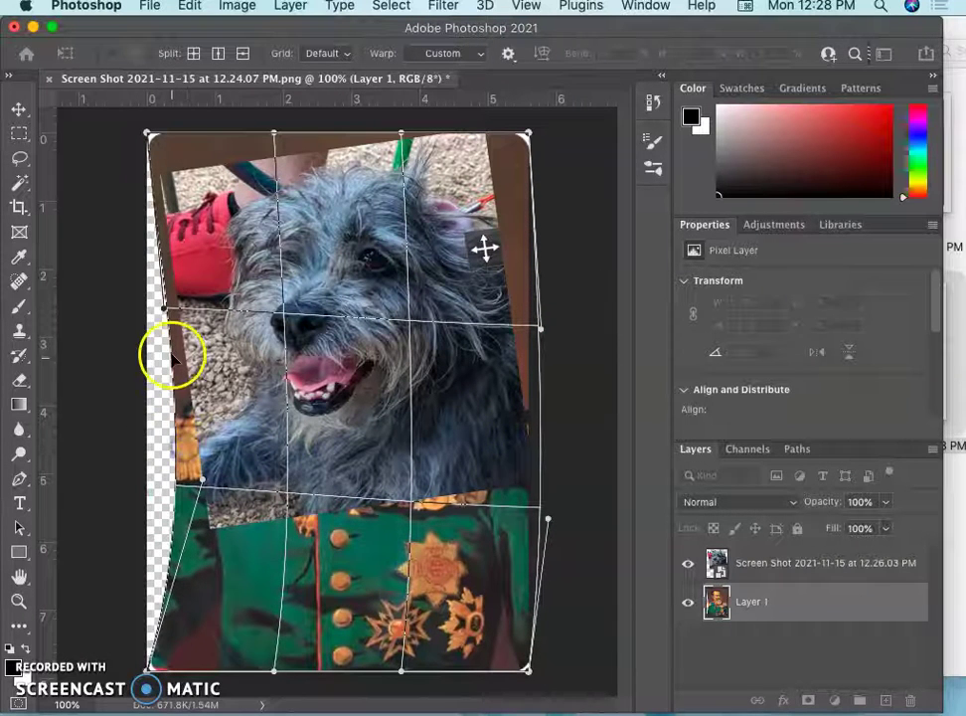
{"action": "mouse_move", "coordinate": [174, 360]}
{"action": "left_mouse_down"}
{"action": "mouse_move", "coordinate": [186, 358]}
{"action": "mouse_move", "coordinate": [183, 344]}
{"action": "left_mouse_up"}
{"action": "mouse_move", "coordinate": [313, 625]}
{"action": "left_mouse_down"}
{"action": "mouse_move", "coordinate": [295, 623]}
{"action": "mouse_move", "coordinate": [305, 614]}
{"action": "left_mouse_up"}
{"action": "left_click_drag", "start_coordinate": [188, 632], "coordinate": [194, 628]}
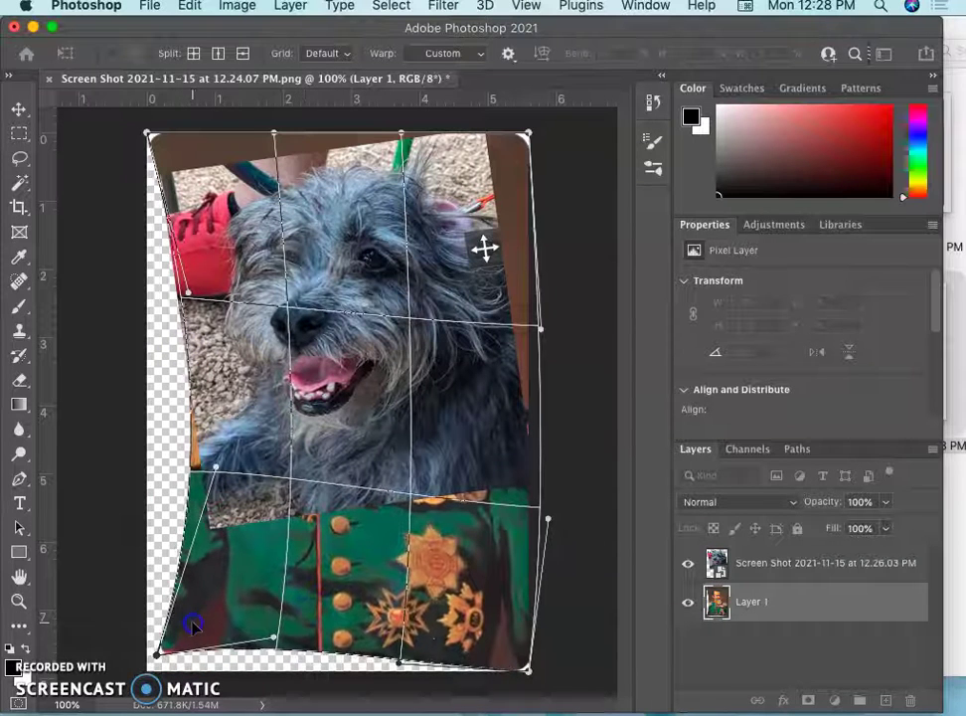
{"action": "mouse_move", "coordinate": [535, 630]}
{"action": "left_mouse_down"}
{"action": "mouse_move", "coordinate": [503, 630]}
{"action": "mouse_move", "coordinate": [504, 642]}
{"action": "mouse_move", "coordinate": [499, 628]}
{"action": "left_mouse_up"}
Commit the warp, check it under the dog layer, and rasterize the dog layer.
{"action": "key", "text": "Return"}
{"action": "key", "text": "l"}
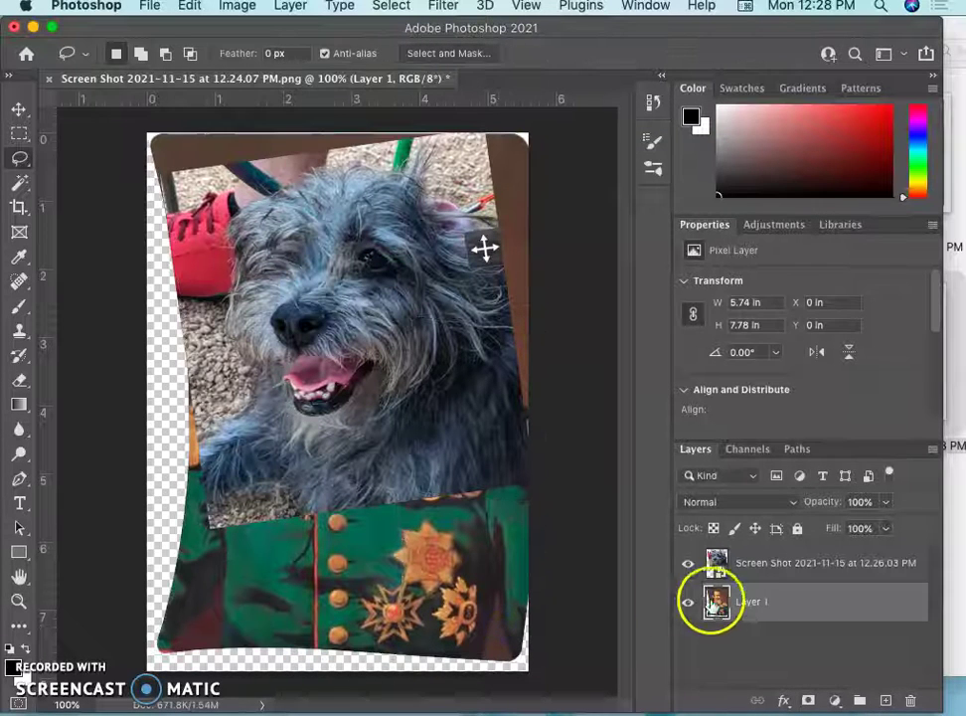
{"action": "left_click", "coordinate": [687, 563]}
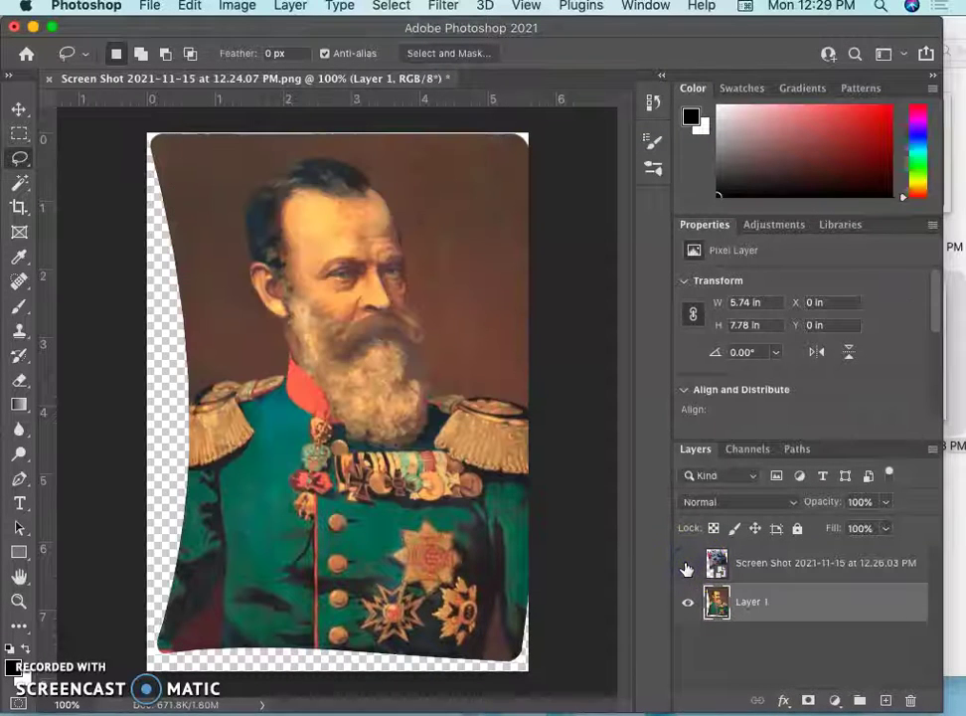
{"action": "left_click", "coordinate": [687, 564]}
{"action": "right_click", "coordinate": [770, 566]}
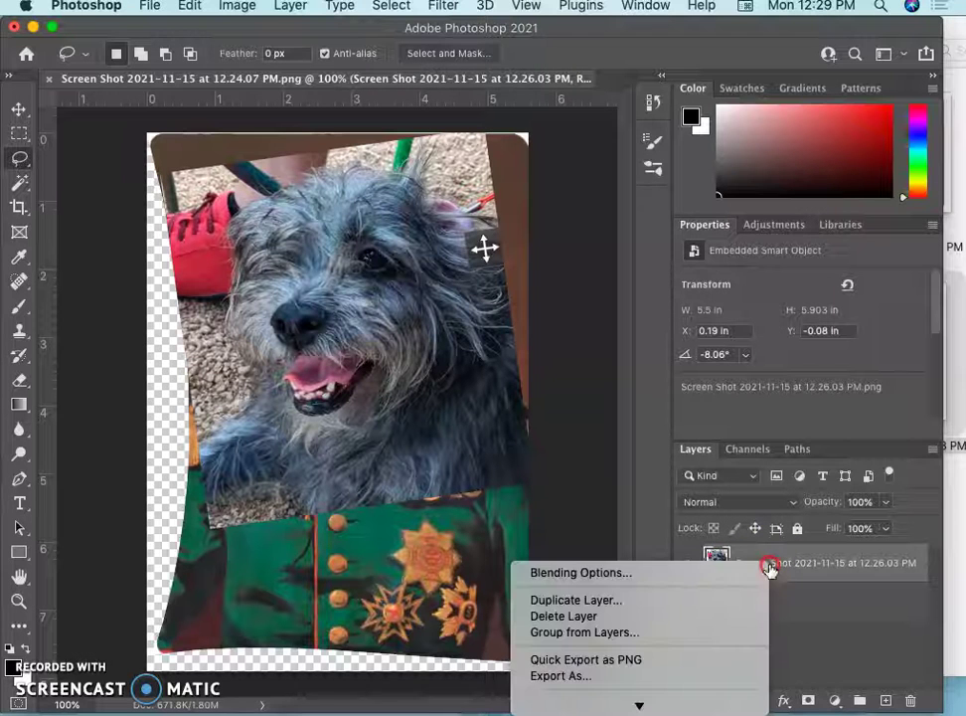
{"action": "mouse_move", "coordinate": [640, 696]}
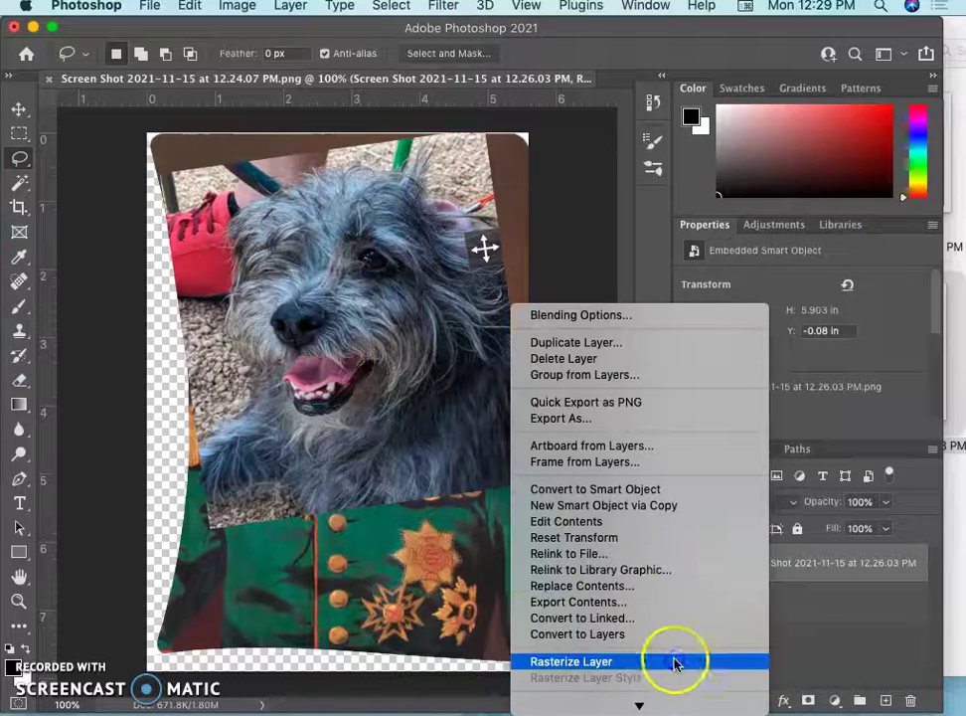
{"action": "left_click", "coordinate": [674, 661]}
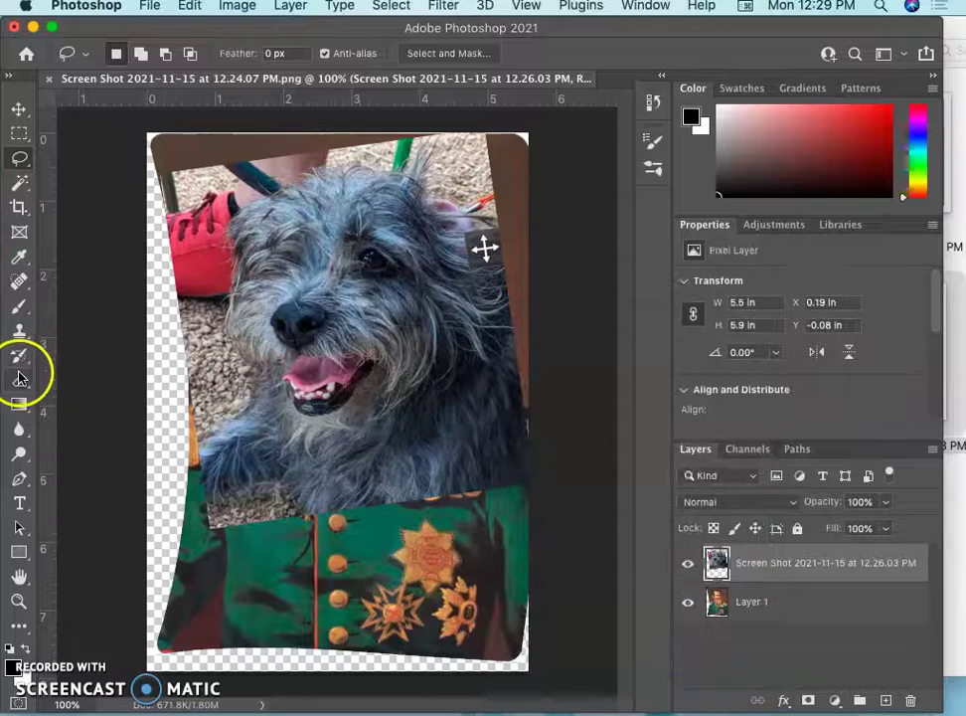
Trace a Lasso loop around the dog's head from collar to ears.
{"action": "left_click", "coordinate": [17, 165]}
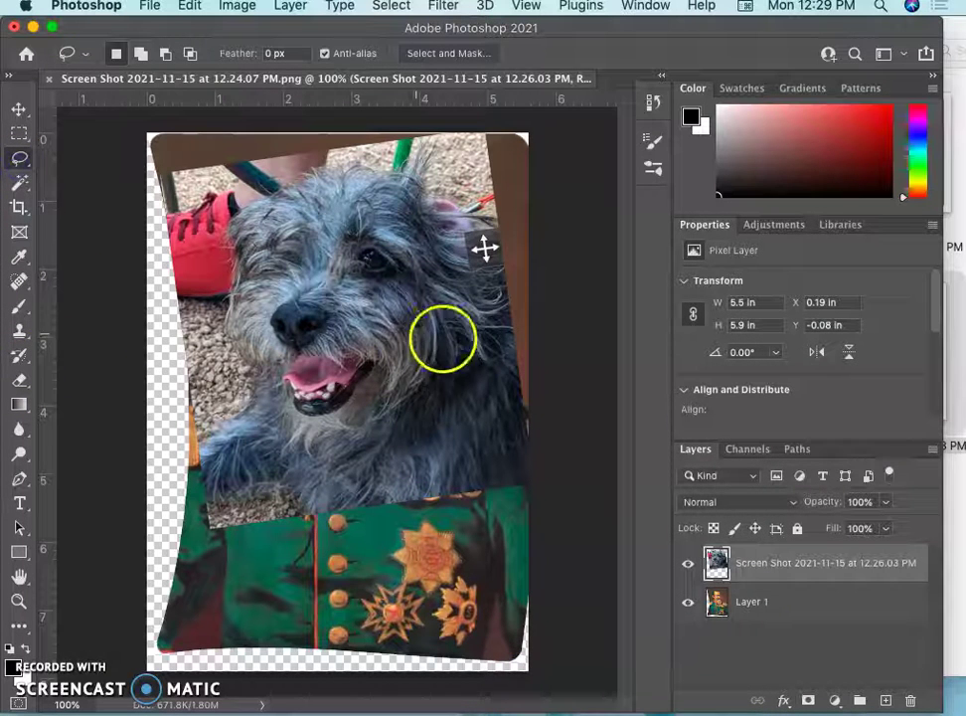
{"action": "left_click_drag", "start_coordinate": [518, 352], "coordinate": [497, 345]}
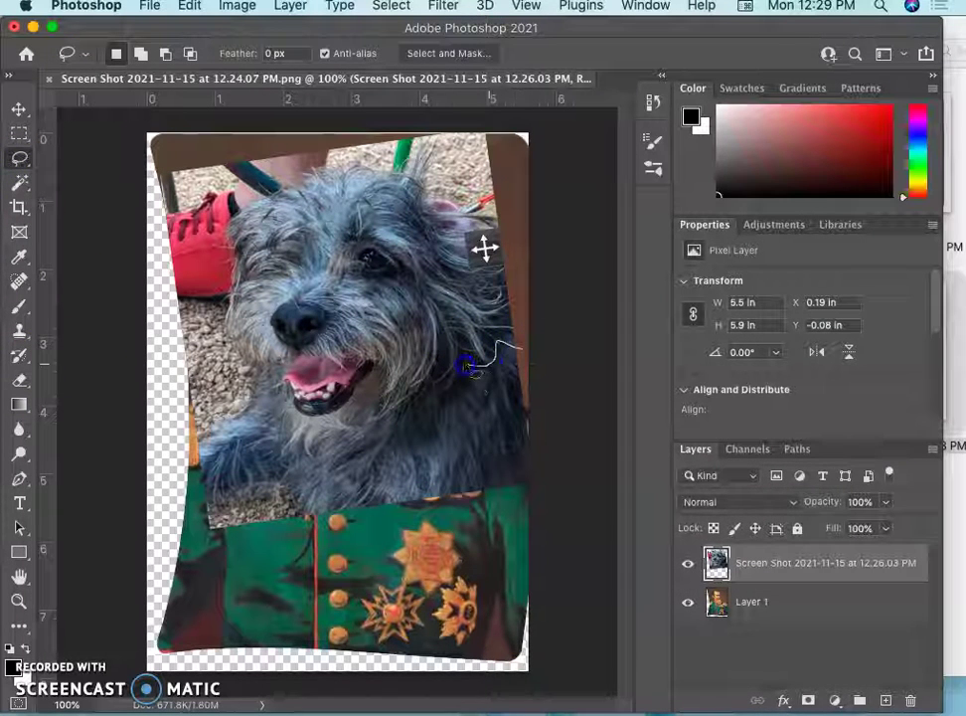
{"action": "mouse_move", "coordinate": [427, 421]}
{"action": "left_mouse_down"}
{"action": "mouse_move", "coordinate": [330, 484]}
{"action": "mouse_move", "coordinate": [308, 490]}
{"action": "mouse_move", "coordinate": [269, 447]}
{"action": "left_mouse_up"}
{"action": "left_click_drag", "start_coordinate": [227, 375], "coordinate": [219, 350]}
{"action": "left_click_drag", "start_coordinate": [227, 214], "coordinate": [300, 174]}
{"action": "left_click_drag", "start_coordinate": [416, 169], "coordinate": [451, 200]}
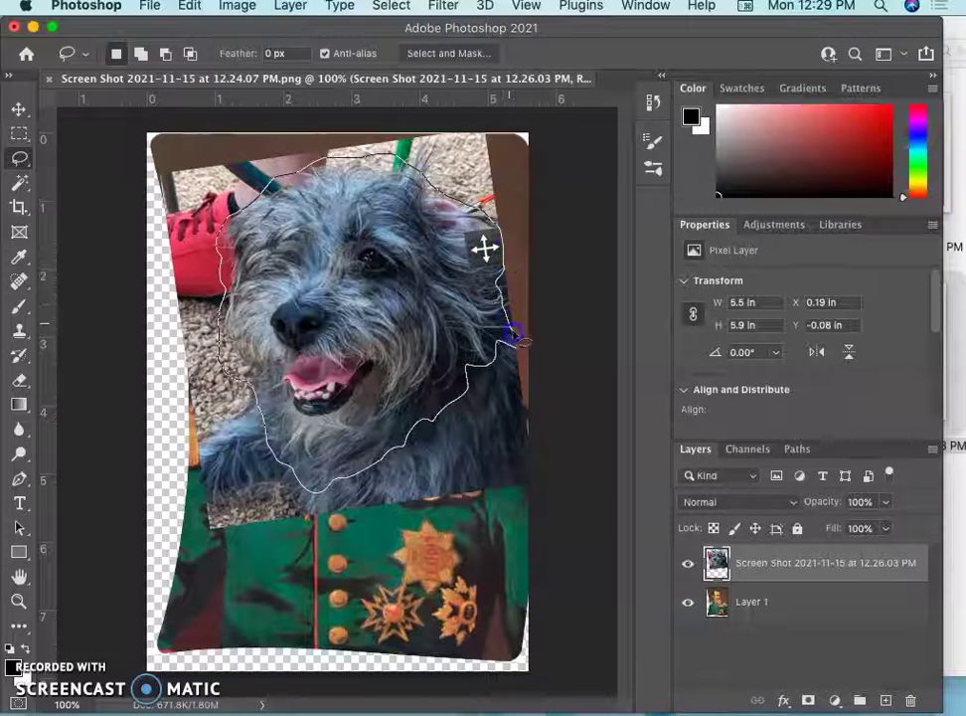
{"action": "mouse_move", "coordinate": [514, 334]}
{"action": "left_mouse_down"}
{"action": "mouse_move", "coordinate": [516, 351]}
{"action": "mouse_move", "coordinate": [487, 356]}
{"action": "left_mouse_up"}
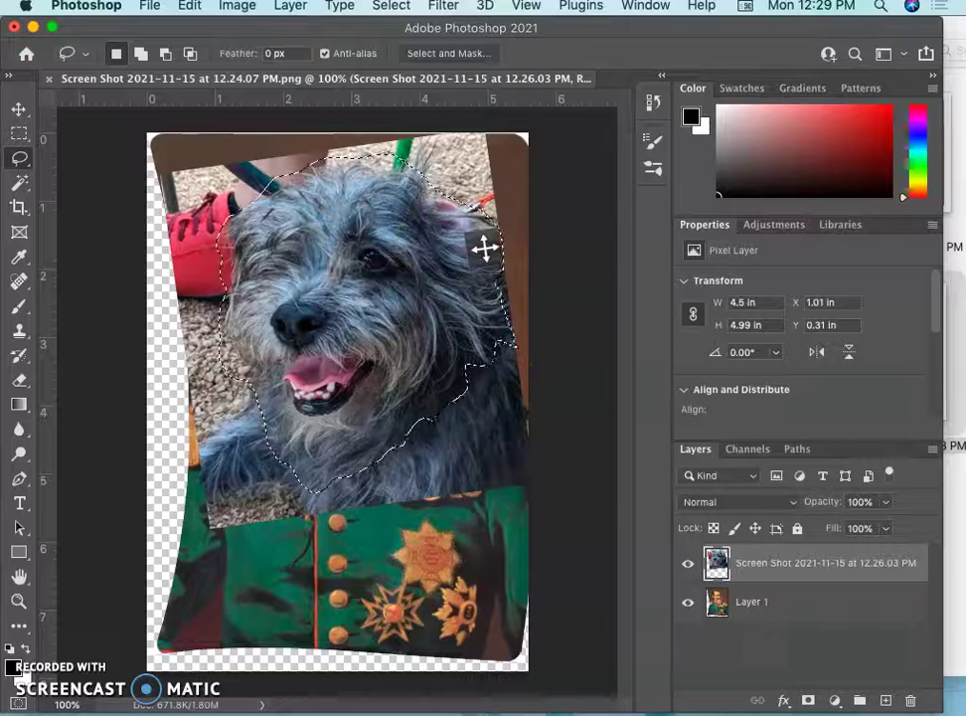
Invert the head selection, delete the surrounding background and deselect.
{"action": "left_click", "coordinate": [391, 6]}
{"action": "left_click", "coordinate": [395, 81]}
{"action": "key", "text": "BackSpace"}
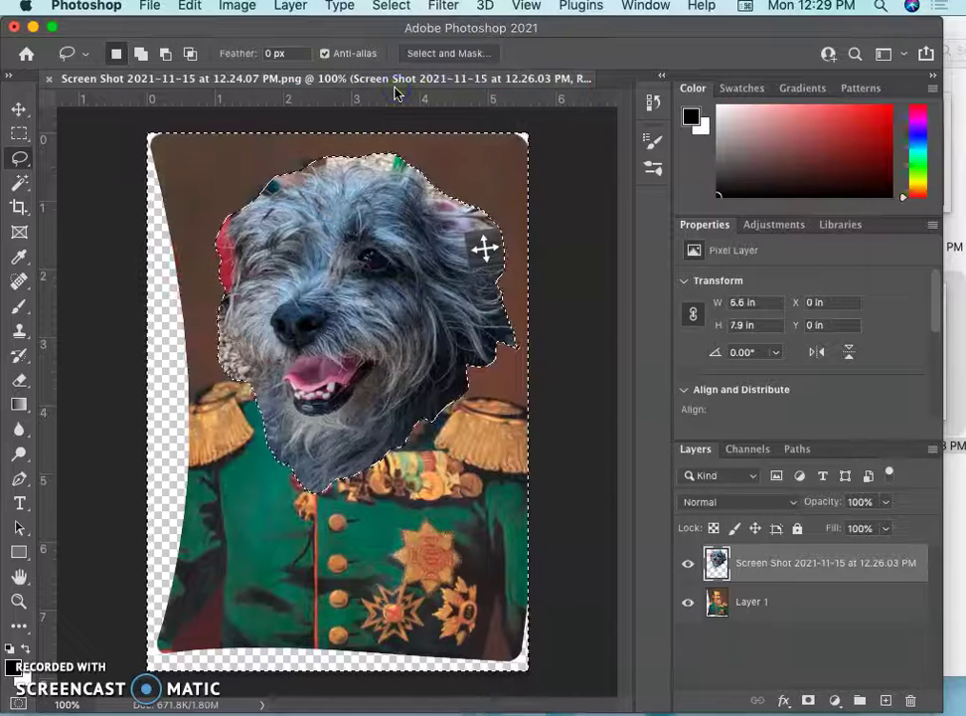
{"action": "key", "text": "super+d"}
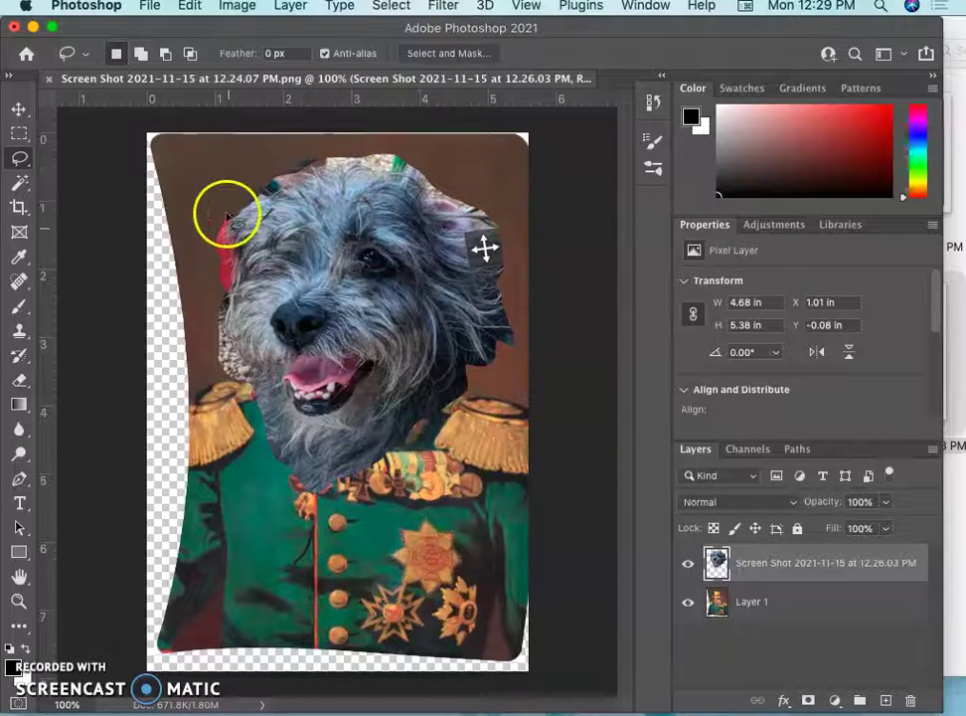
Lasso and delete the leftover strip along the head's left edge and the excess above the head.
{"action": "left_click_drag", "start_coordinate": [226, 250], "coordinate": [215, 298]}
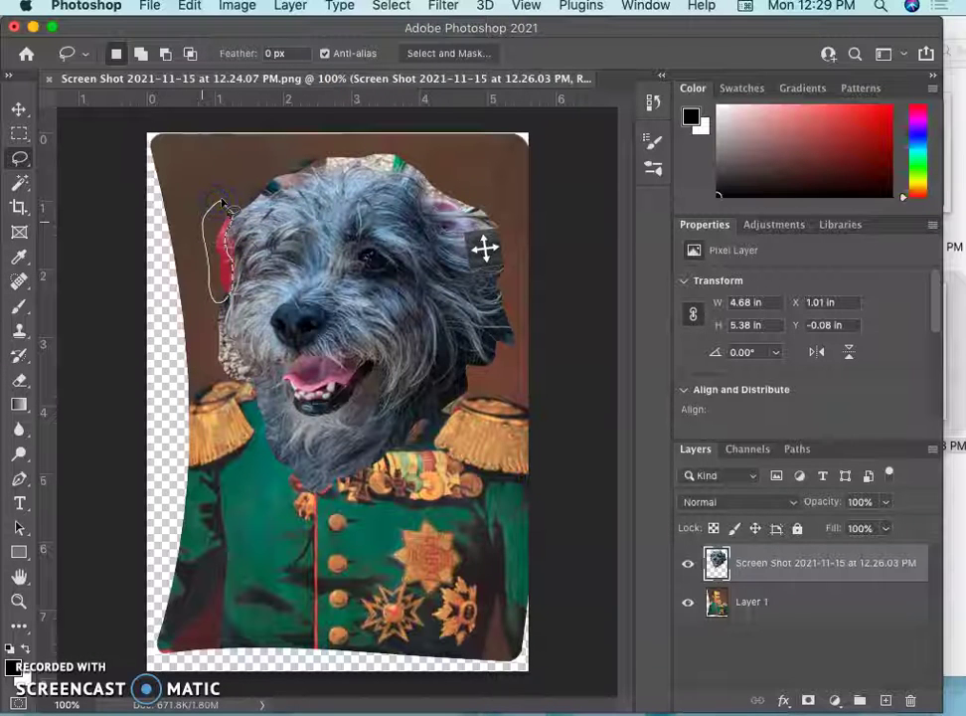
{"action": "key", "text": "Delete"}
{"action": "left_click", "coordinate": [308, 173]}
{"action": "mouse_move", "coordinate": [222, 204]}
{"action": "left_mouse_down"}
{"action": "mouse_move", "coordinate": [275, 194]}
{"action": "mouse_move", "coordinate": [307, 170]}
{"action": "mouse_move", "coordinate": [369, 169]}
{"action": "left_mouse_up"}
{"action": "left_click_drag", "start_coordinate": [437, 203], "coordinate": [443, 207]}
{"action": "left_click_drag", "start_coordinate": [503, 239], "coordinate": [509, 206]}
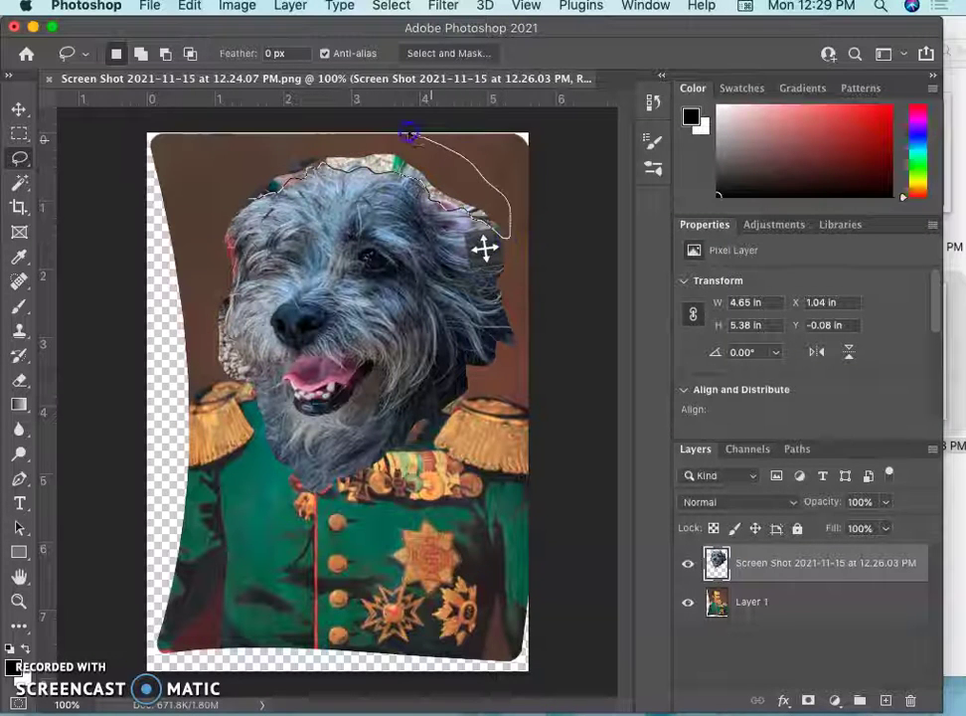
{"action": "left_click_drag", "start_coordinate": [221, 195], "coordinate": [216, 194]}
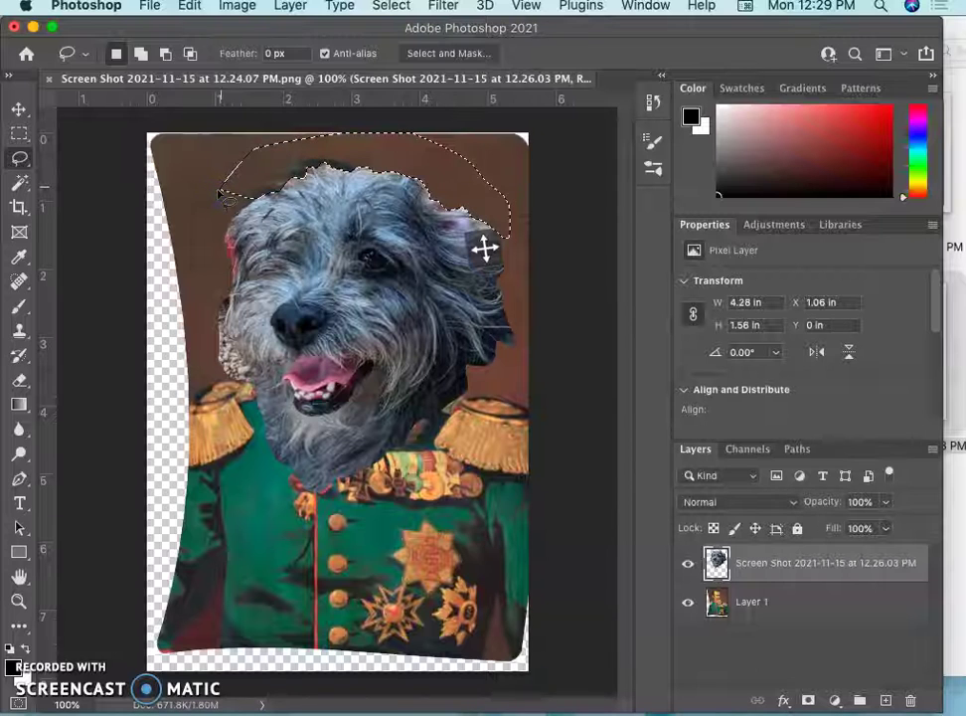
{"action": "key", "text": "Delete"}
{"action": "left_click", "coordinate": [235, 331]}
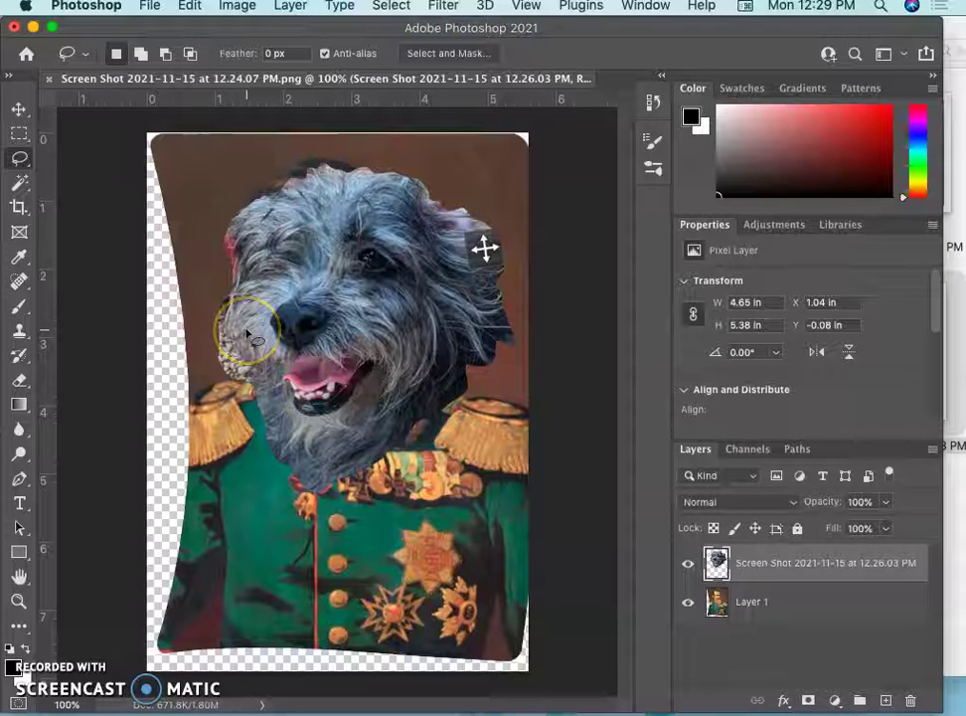
Lasso and delete the stray fluff left of the cheek and beside the right neck.
{"action": "mouse_move", "coordinate": [247, 334]}
{"action": "left_mouse_down"}
{"action": "mouse_move", "coordinate": [327, 361]}
{"action": "mouse_move", "coordinate": [340, 379]}
{"action": "mouse_move", "coordinate": [328, 366]}
{"action": "mouse_move", "coordinate": [437, 388]}
{"action": "mouse_move", "coordinate": [481, 444]}
{"action": "mouse_move", "coordinate": [471, 485]}
{"action": "mouse_move", "coordinate": [452, 476]}
{"action": "mouse_move", "coordinate": [401, 385]}
{"action": "mouse_move", "coordinate": [334, 394]}
{"action": "mouse_move", "coordinate": [301, 383]}
{"action": "mouse_move", "coordinate": [226, 319]}
{"action": "mouse_move", "coordinate": [227, 297]}
{"action": "mouse_move", "coordinate": [226, 332]}
{"action": "left_mouse_up"}
{"action": "mouse_move", "coordinate": [227, 390]}
{"action": "left_mouse_down"}
{"action": "mouse_move", "coordinate": [204, 355]}
{"action": "mouse_move", "coordinate": [215, 302]}
{"action": "left_mouse_up"}
{"action": "key", "text": "Delete"}
{"action": "left_click", "coordinate": [319, 404]}
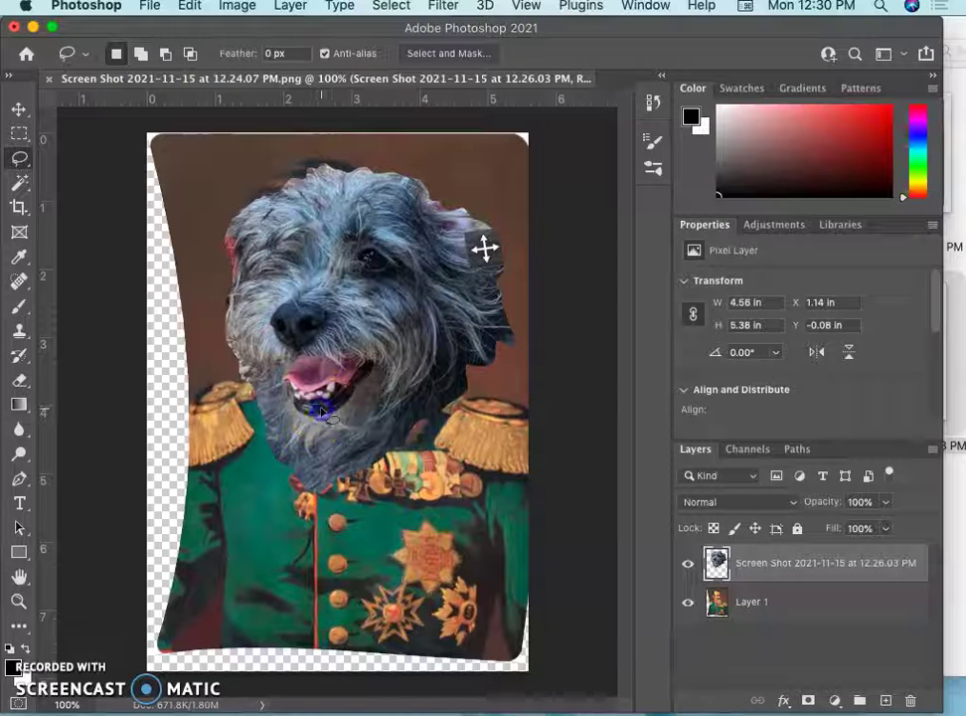
{"action": "mouse_move", "coordinate": [486, 455]}
{"action": "left_mouse_down"}
{"action": "mouse_move", "coordinate": [513, 431]}
{"action": "mouse_move", "coordinate": [507, 336]}
{"action": "left_mouse_up"}
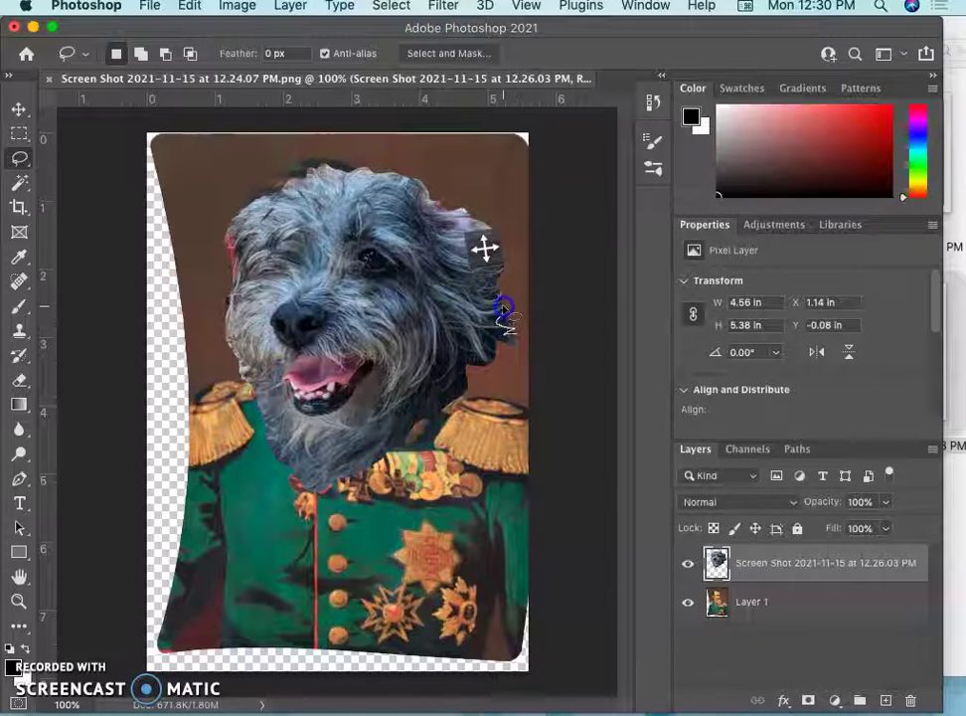
{"action": "mouse_move", "coordinate": [506, 361]}
{"action": "left_mouse_down"}
{"action": "mouse_move", "coordinate": [501, 329]}
{"action": "mouse_move", "coordinate": [506, 336]}
{"action": "left_mouse_up"}
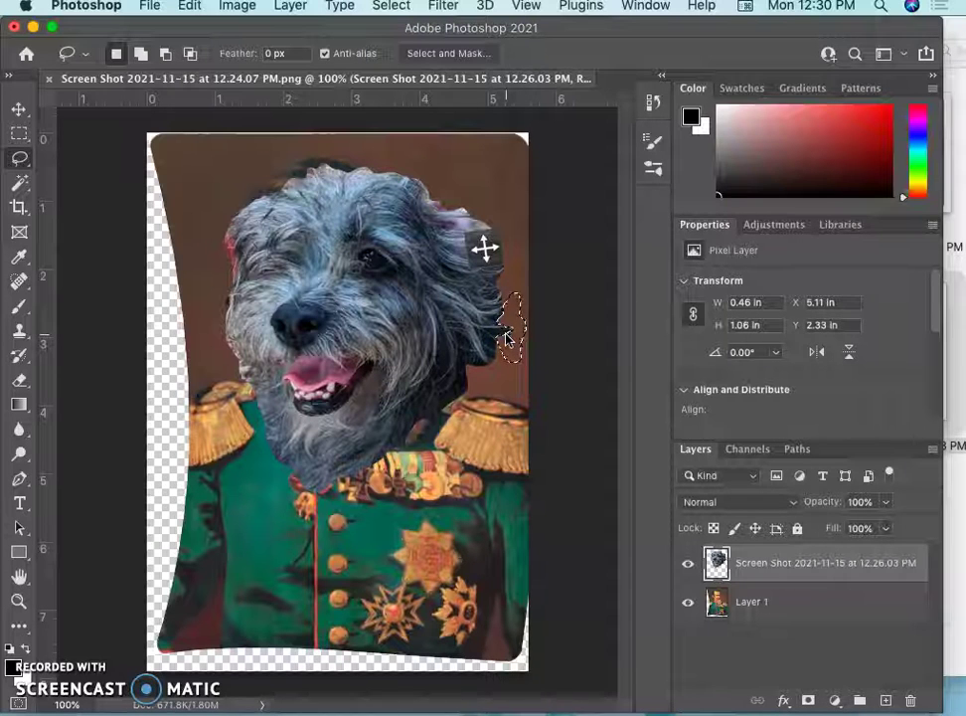
{"action": "key", "text": "Delete"}
{"action": "left_click", "coordinate": [459, 379]}
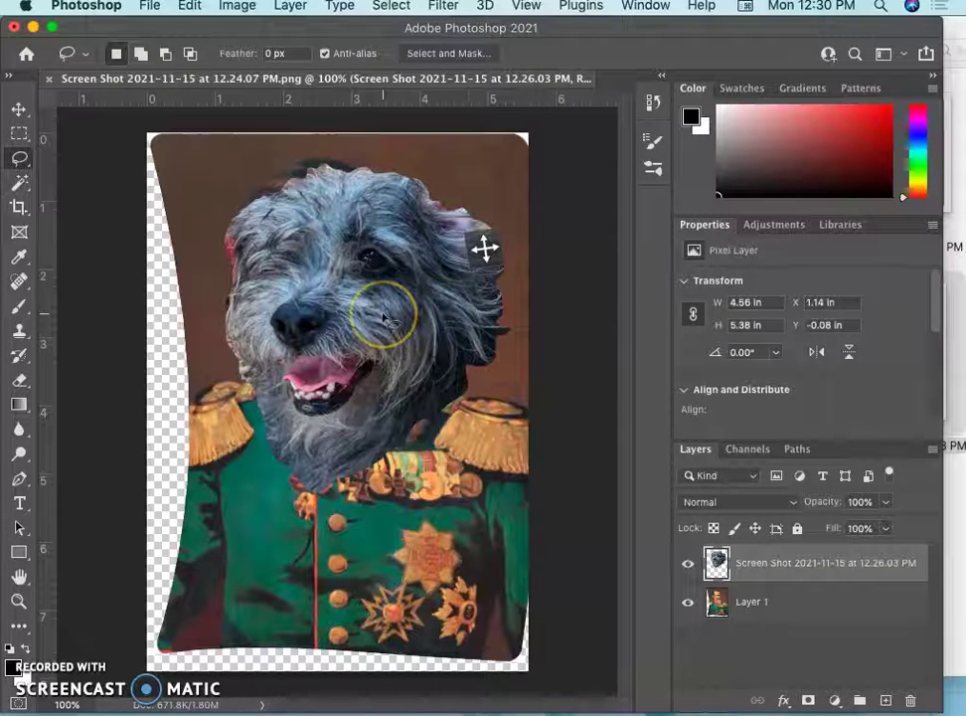
{"action": "left_click", "coordinate": [442, 336]}
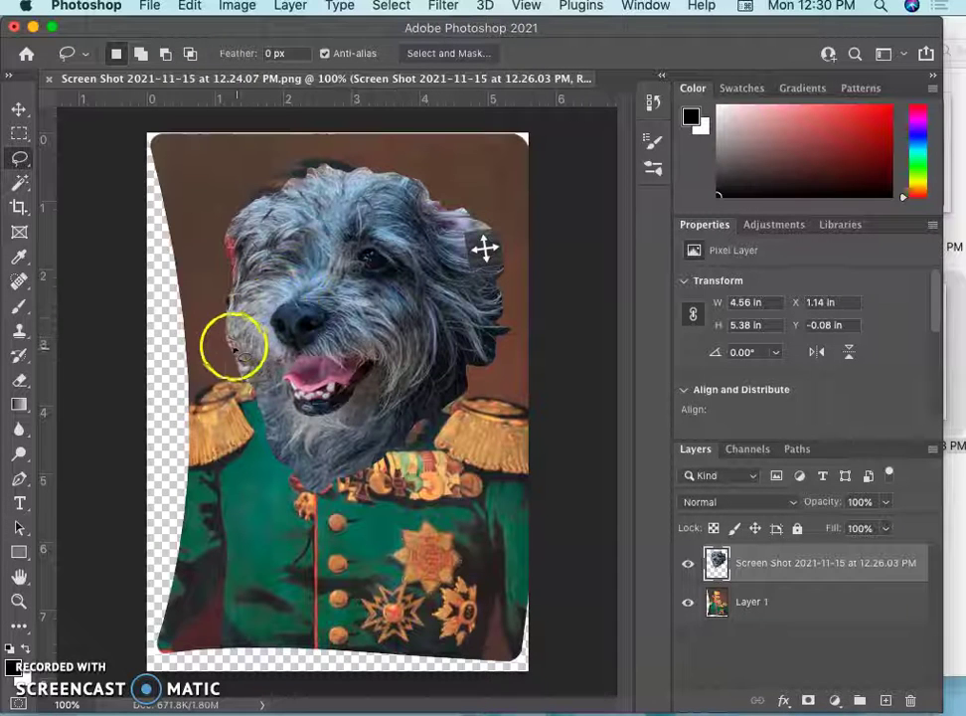
{"action": "mouse_move", "coordinate": [226, 339]}
{"action": "left_mouse_down"}
{"action": "mouse_move", "coordinate": [253, 380]}
{"action": "mouse_move", "coordinate": [233, 388]}
{"action": "mouse_move", "coordinate": [224, 352]}
{"action": "left_mouse_up"}
{"action": "left_click", "coordinate": [212, 381]}
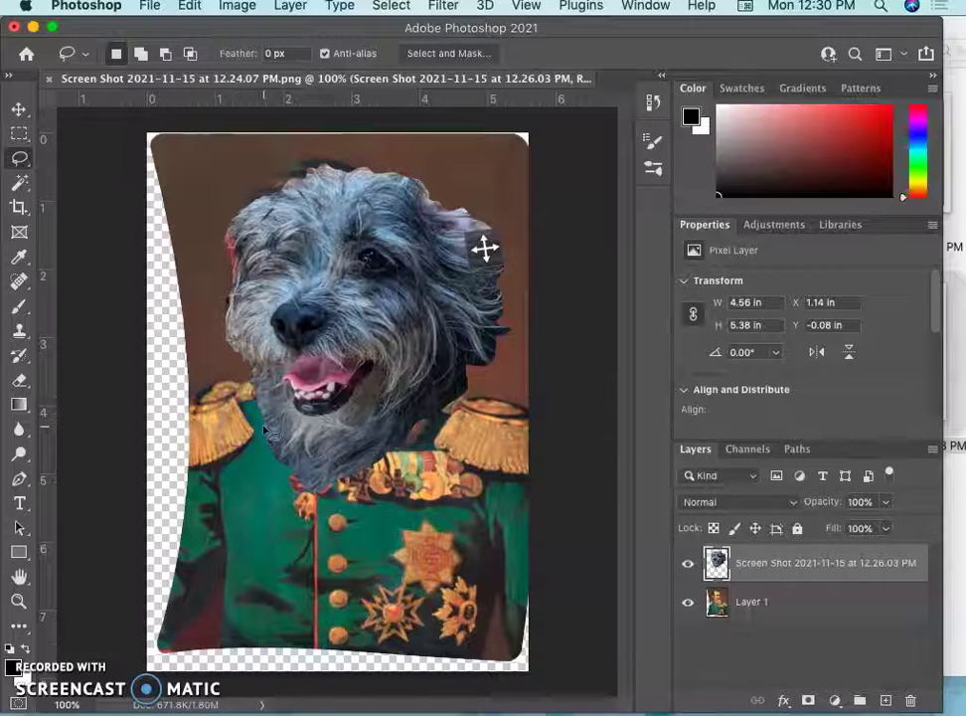
{"action": "left_click", "coordinate": [310, 447]}
{"action": "left_click", "coordinate": [368, 510]}
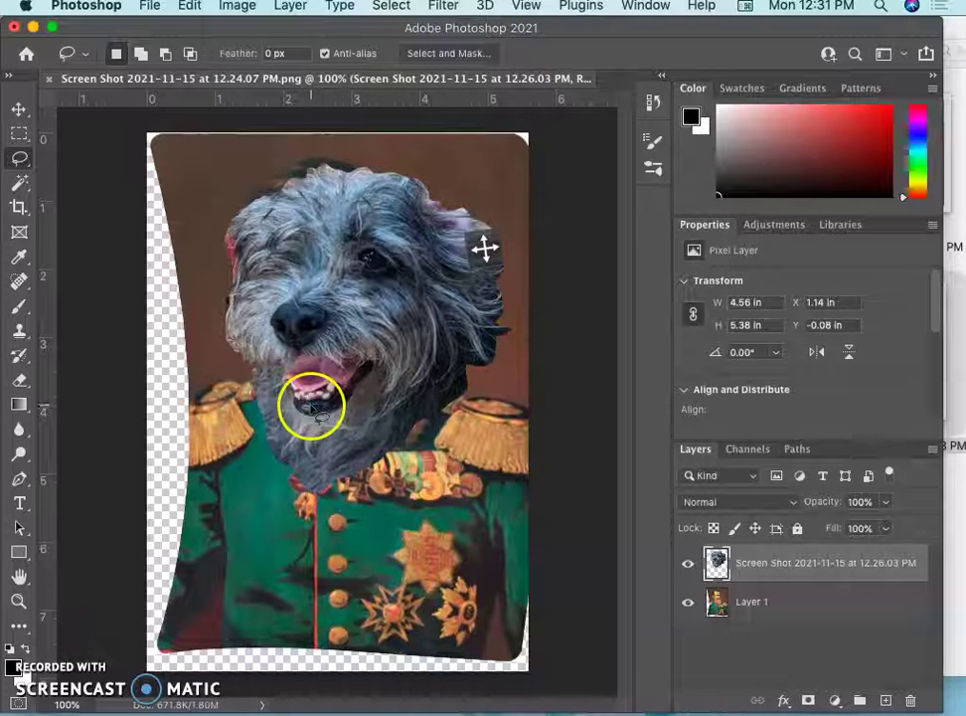
{"action": "left_click", "coordinate": [18, 208]}
Crop off the empty transparent strip on the left and the margin along the bottom.
{"action": "left_click_drag", "start_coordinate": [151, 407], "coordinate": [172, 396]}
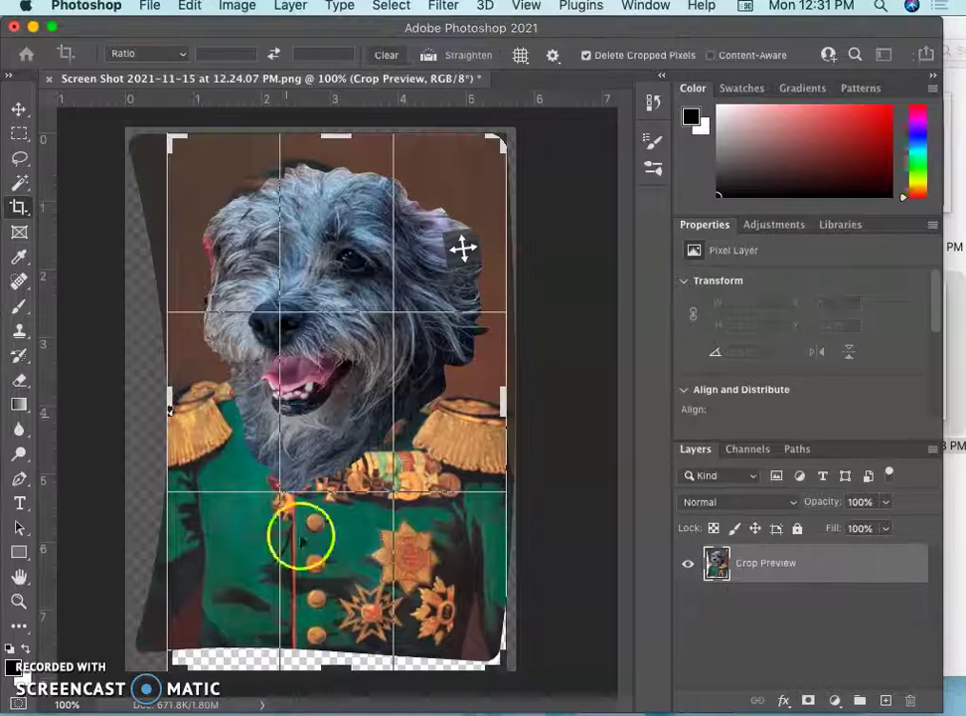
{"action": "mouse_move", "coordinate": [326, 668]}
{"action": "left_mouse_down"}
{"action": "mouse_move", "coordinate": [334, 671]}
{"action": "mouse_move", "coordinate": [335, 658]}
{"action": "left_mouse_up"}
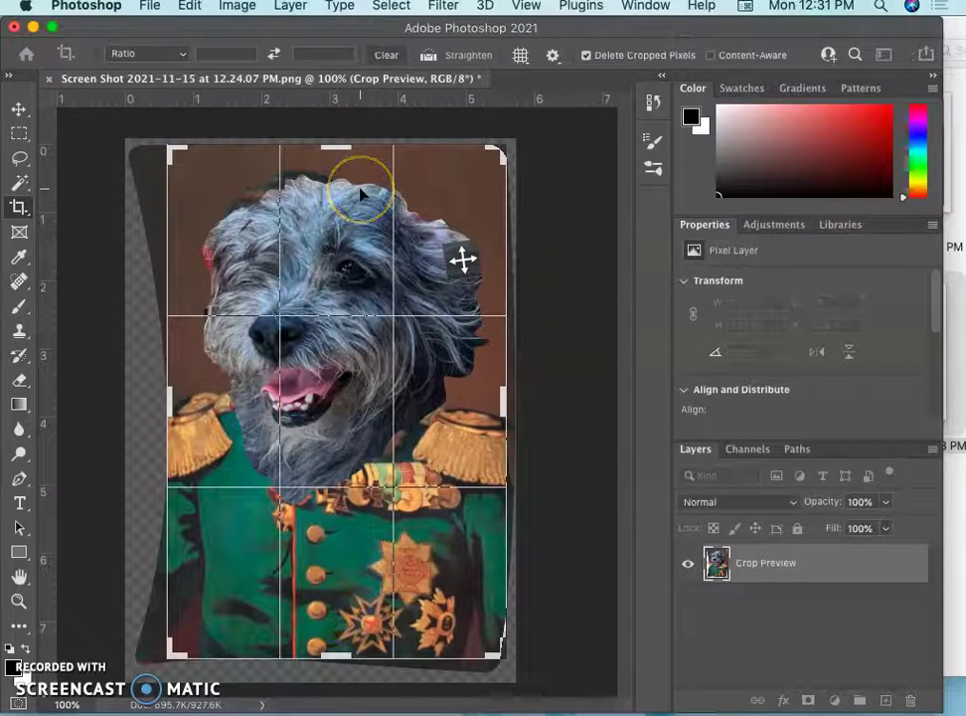
{"action": "key", "text": "Return"}
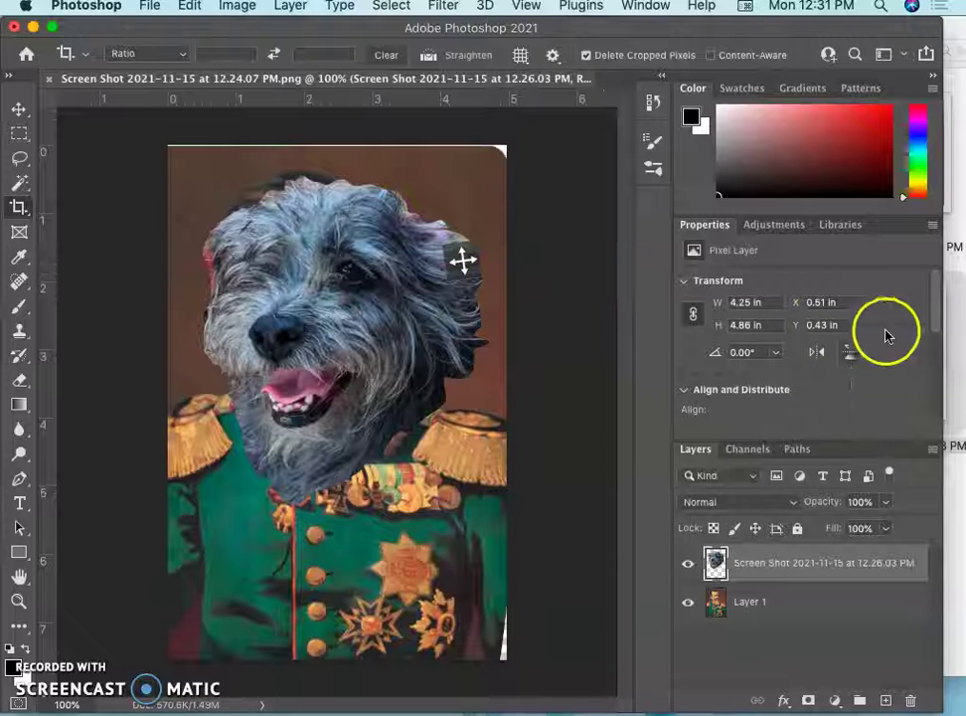
Drag the 12.25.50 PM fur-blanket dog photo from the Assign #7 Digital Painting folder onto the portrait.
{"action": "left_click", "coordinate": [959, 192]}
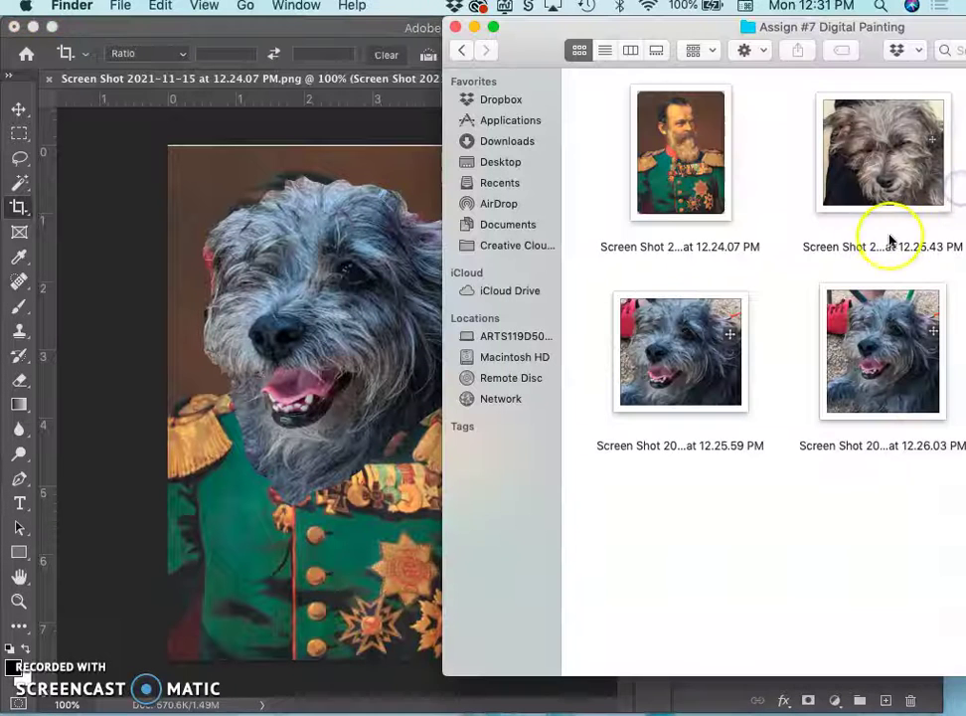
{"action": "left_click", "coordinate": [891, 171]}
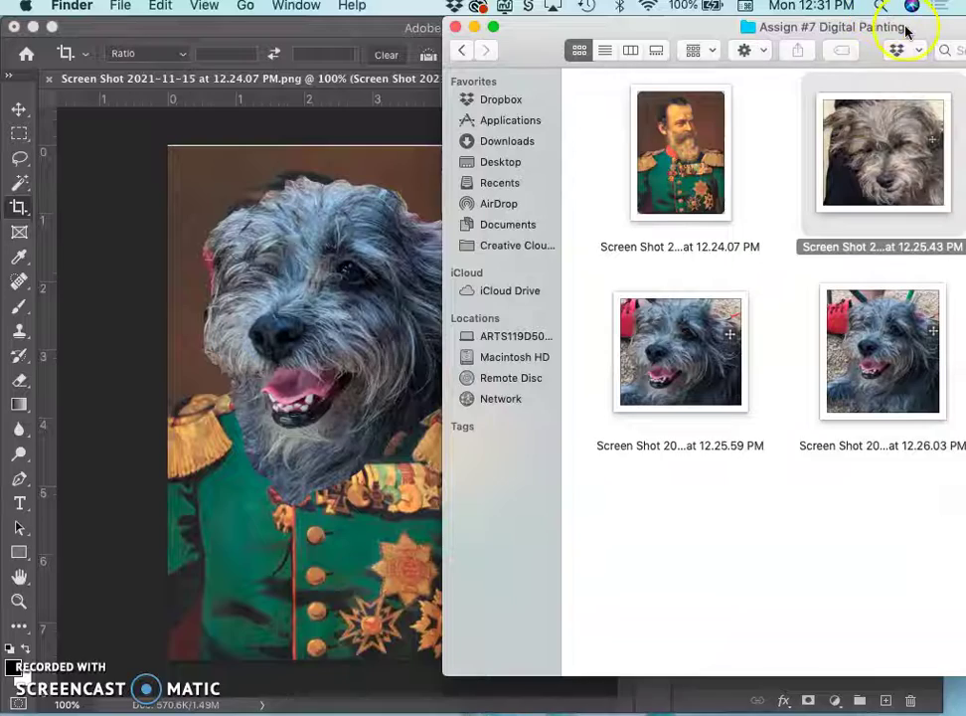
{"action": "left_click_drag", "start_coordinate": [879, 34], "coordinate": [701, 380]}
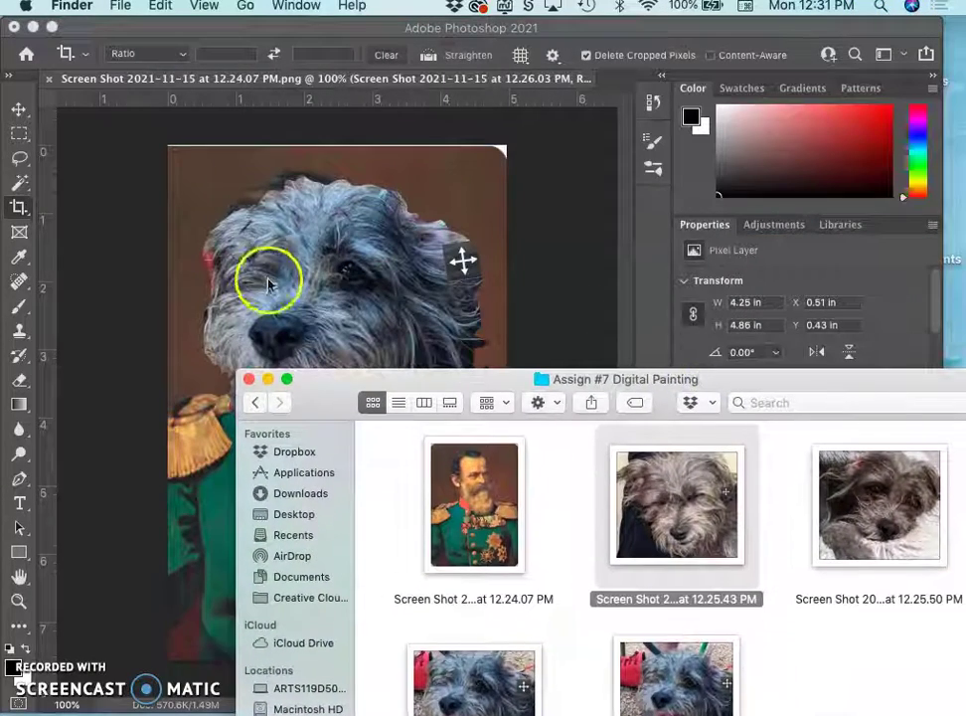
{"action": "left_click_drag", "start_coordinate": [879, 507], "coordinate": [371, 350]}
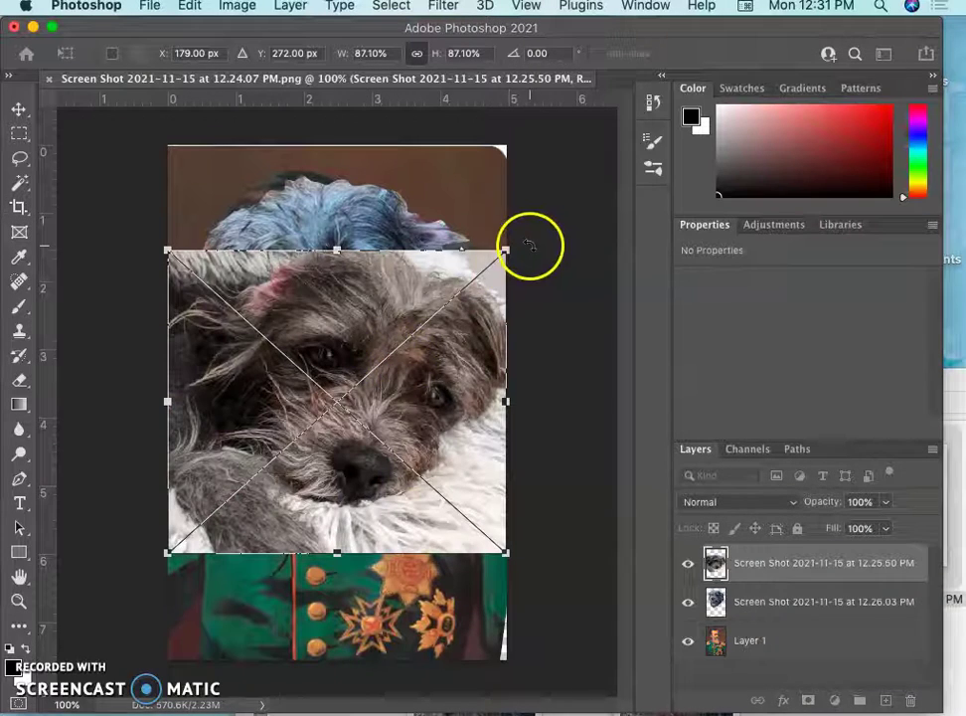
Rotate and flip the placed dog photo and position it over the general's face.
{"action": "left_click_drag", "start_coordinate": [529, 248], "coordinate": [475, 204]}
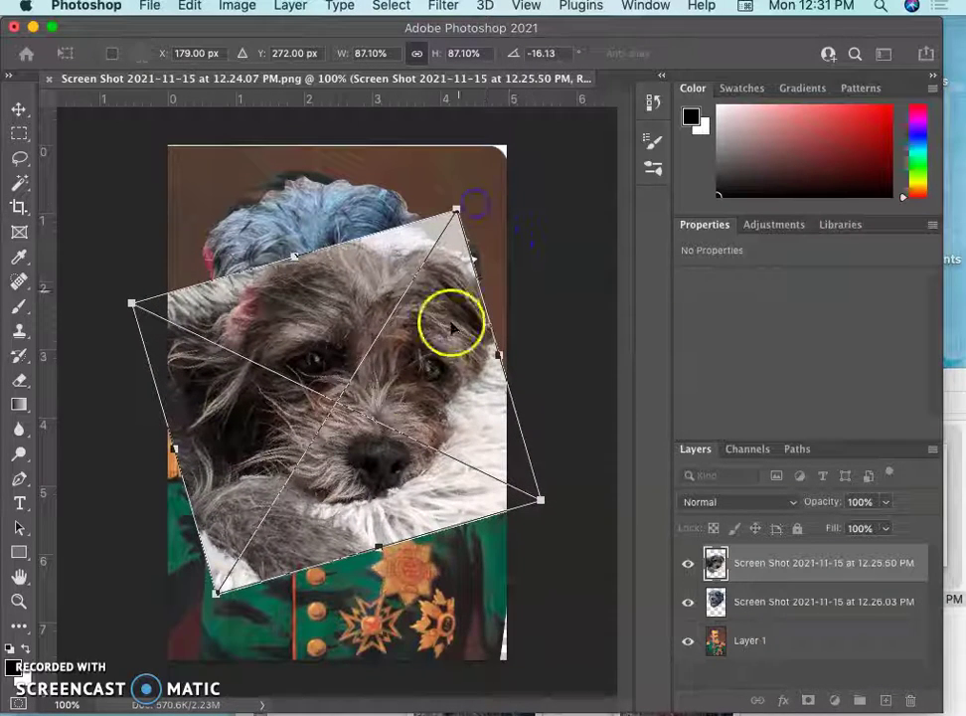
{"action": "right_click", "coordinate": [417, 400]}
{"action": "scroll", "coordinate": [483, 689], "scroll_direction": "down", "scroll_amount": 2}
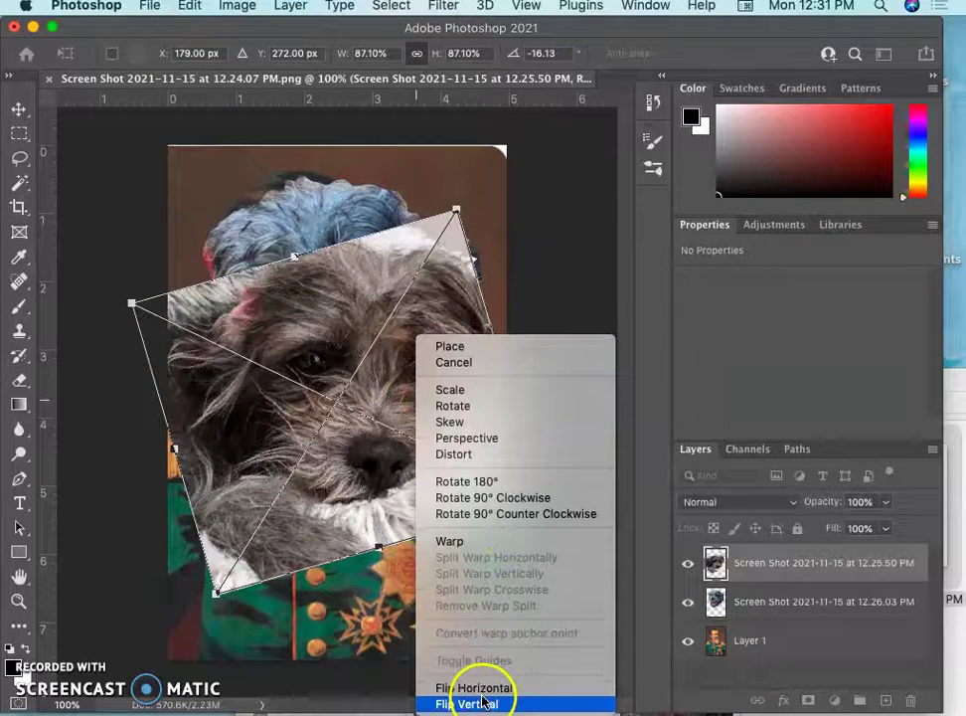
{"action": "left_click", "coordinate": [480, 689]}
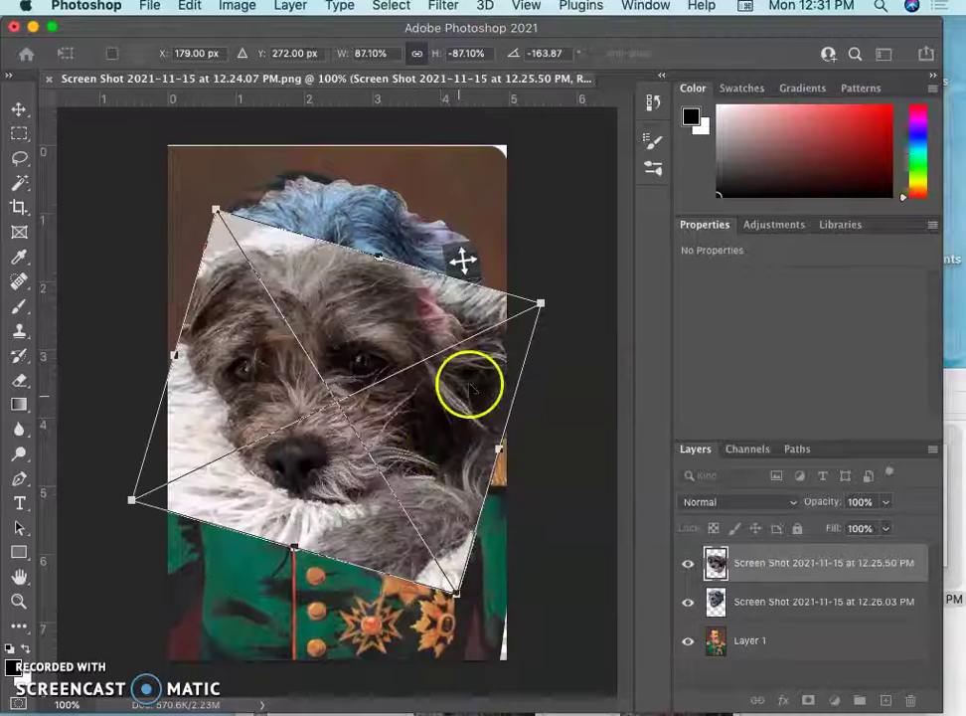
{"action": "left_click_drag", "start_coordinate": [406, 324], "coordinate": [419, 246]}
{"action": "key", "text": "c"}
{"action": "left_click", "coordinate": [286, 270]}
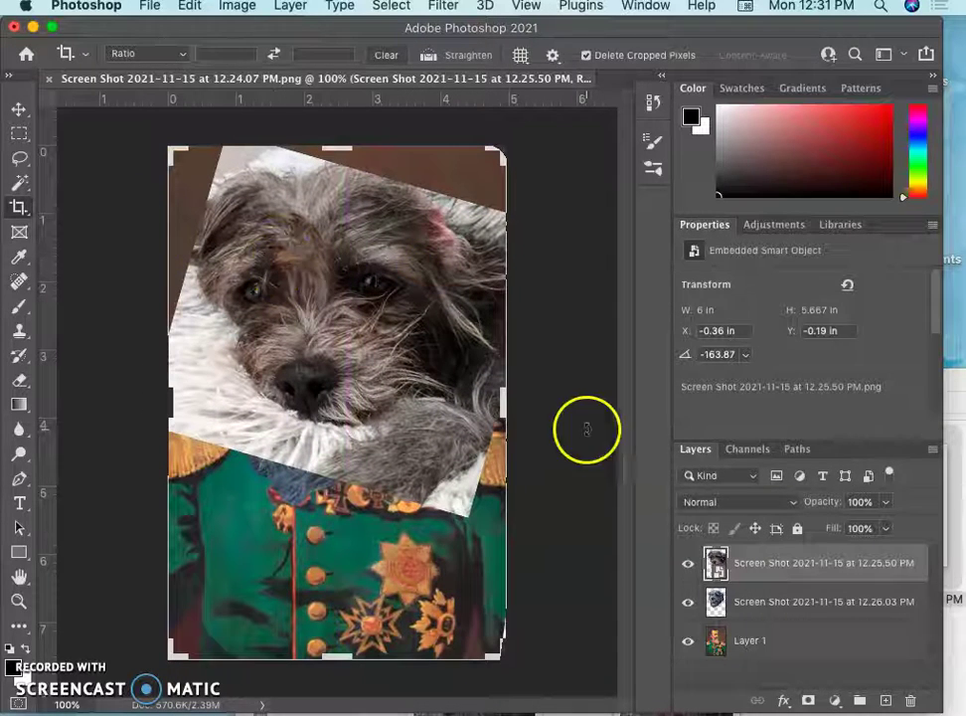
Rasterize the 12.25.50 PM dog smart-object layer into ordinary pixels.
{"action": "right_click", "coordinate": [830, 581]}
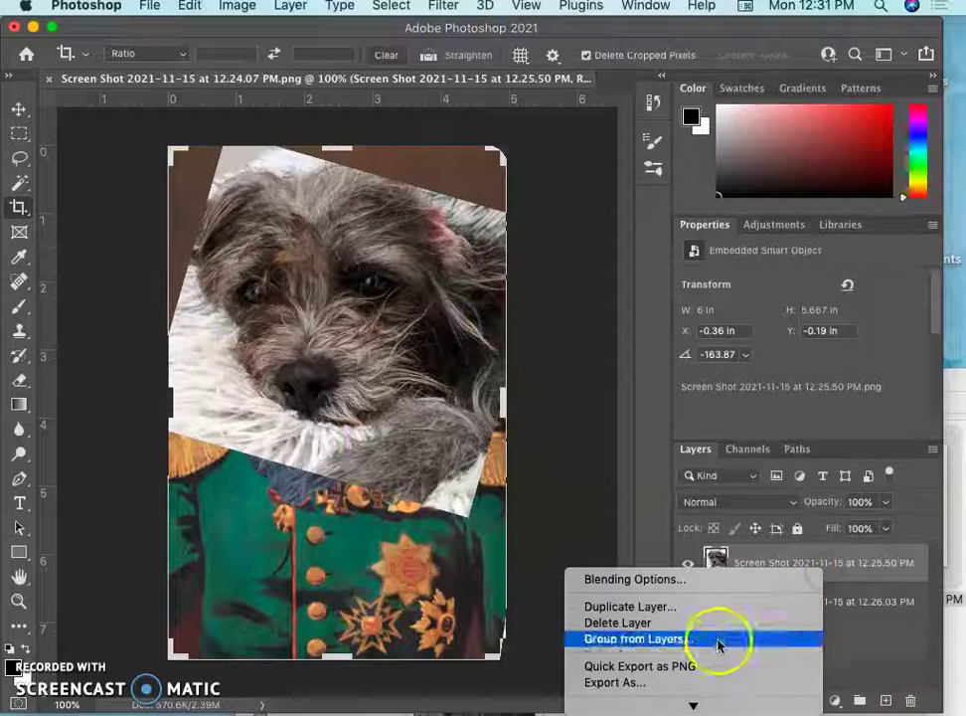
{"action": "mouse_move", "coordinate": [695, 698]}
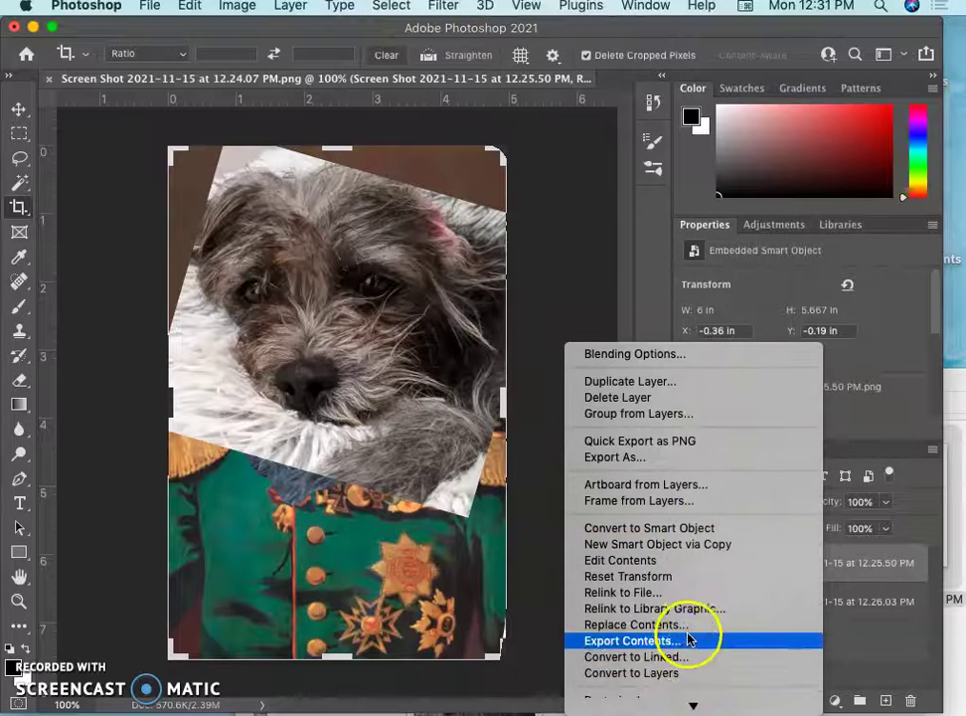
{"action": "left_click", "coordinate": [681, 573]}
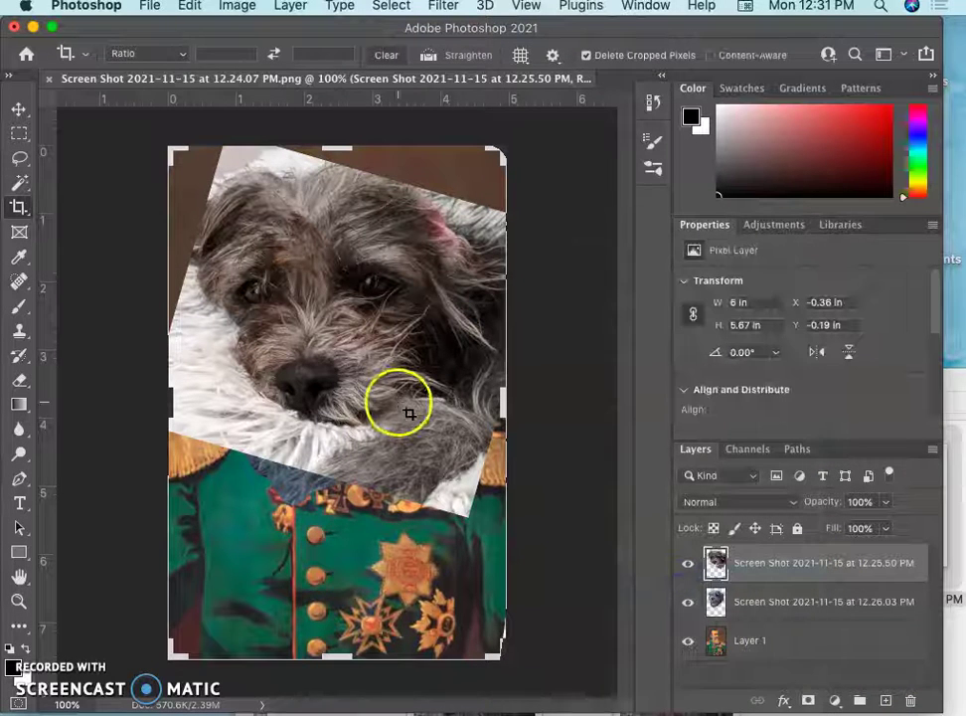
Erase the white blanket and fur near the collar, epaulette, sides and top edge.
{"action": "left_click", "coordinate": [19, 379]}
{"action": "mouse_move", "coordinate": [240, 433]}
{"action": "left_mouse_down"}
{"action": "mouse_move", "coordinate": [271, 443]}
{"action": "mouse_move", "coordinate": [320, 483]}
{"action": "mouse_move", "coordinate": [327, 471]}
{"action": "mouse_move", "coordinate": [385, 483]}
{"action": "mouse_move", "coordinate": [431, 451]}
{"action": "mouse_move", "coordinate": [474, 474]}
{"action": "left_mouse_up"}
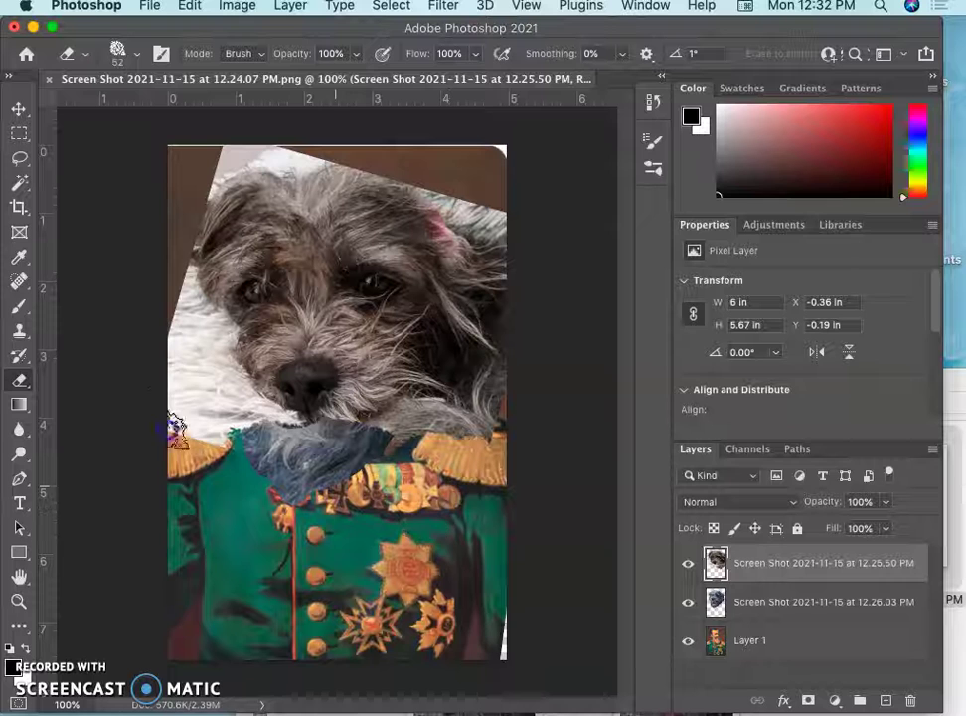
{"action": "mouse_move", "coordinate": [196, 429]}
{"action": "left_mouse_down"}
{"action": "mouse_move", "coordinate": [200, 378]}
{"action": "mouse_move", "coordinate": [220, 384]}
{"action": "mouse_move", "coordinate": [229, 370]}
{"action": "mouse_move", "coordinate": [234, 402]}
{"action": "mouse_move", "coordinate": [262, 432]}
{"action": "mouse_move", "coordinate": [263, 421]}
{"action": "mouse_move", "coordinate": [278, 439]}
{"action": "mouse_move", "coordinate": [258, 411]}
{"action": "mouse_move", "coordinate": [289, 434]}
{"action": "mouse_move", "coordinate": [260, 404]}
{"action": "mouse_move", "coordinate": [279, 431]}
{"action": "mouse_move", "coordinate": [323, 437]}
{"action": "left_mouse_up"}
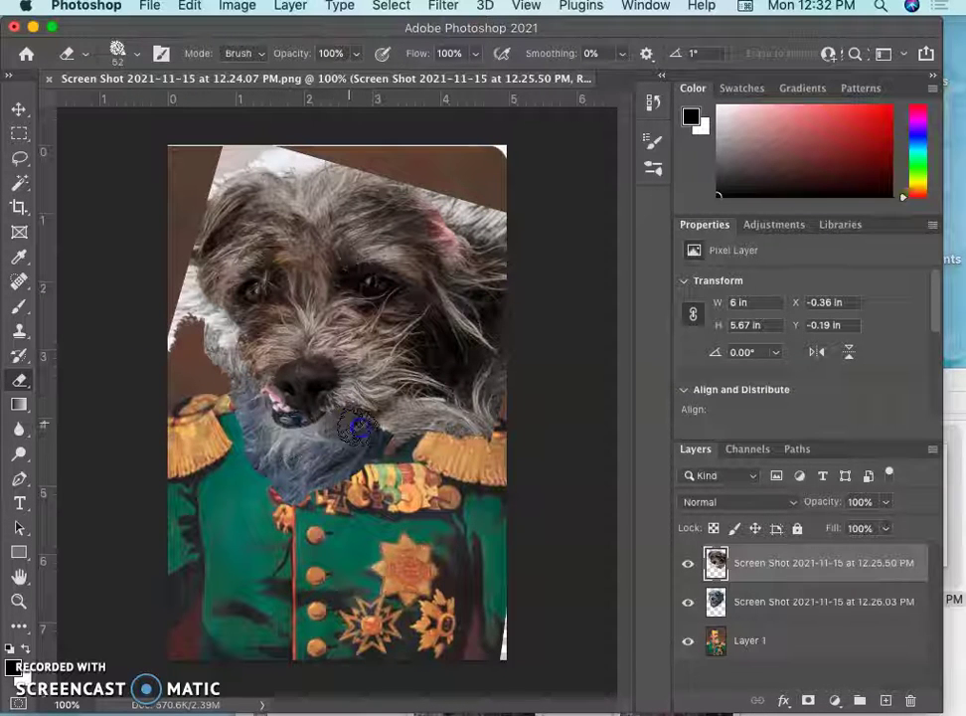
{"action": "mouse_move", "coordinate": [384, 446]}
{"action": "left_mouse_down"}
{"action": "mouse_move", "coordinate": [428, 455]}
{"action": "mouse_move", "coordinate": [475, 437]}
{"action": "mouse_move", "coordinate": [508, 403]}
{"action": "left_mouse_up"}
{"action": "mouse_move", "coordinate": [519, 328]}
{"action": "left_mouse_down"}
{"action": "mouse_move", "coordinate": [528, 233]}
{"action": "mouse_move", "coordinate": [515, 219]}
{"action": "mouse_move", "coordinate": [417, 157]}
{"action": "mouse_move", "coordinate": [328, 151]}
{"action": "left_mouse_up"}
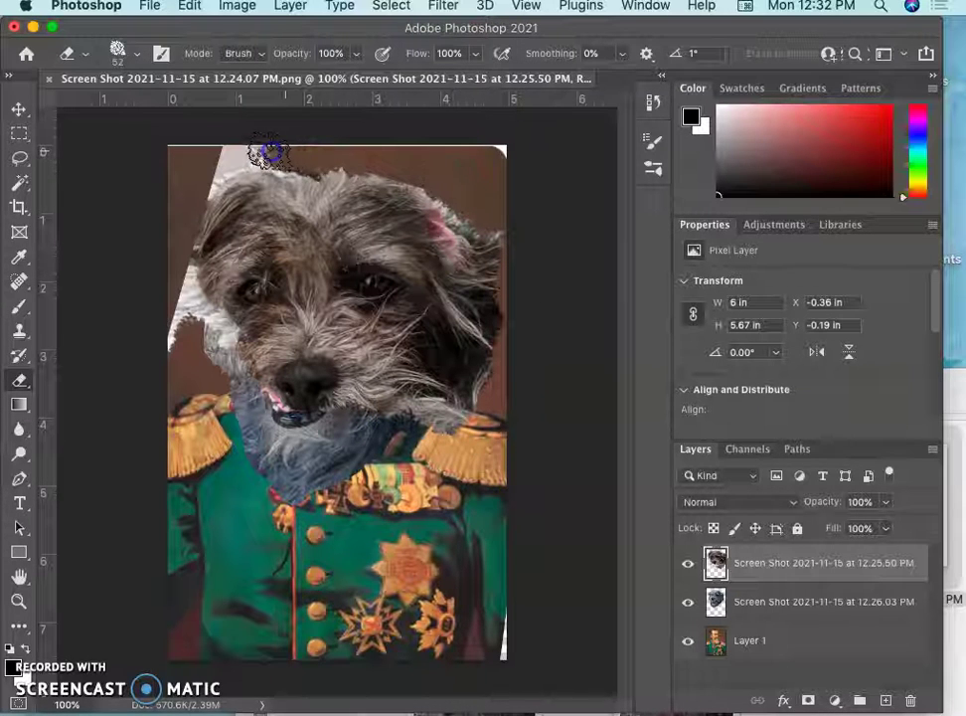
{"action": "mouse_move", "coordinate": [267, 151]}
{"action": "left_mouse_down"}
{"action": "mouse_move", "coordinate": [229, 152]}
{"action": "mouse_move", "coordinate": [207, 178]}
{"action": "mouse_move", "coordinate": [236, 159]}
{"action": "mouse_move", "coordinate": [265, 166]}
{"action": "mouse_move", "coordinate": [309, 156]}
{"action": "mouse_move", "coordinate": [202, 166]}
{"action": "mouse_move", "coordinate": [175, 286]}
{"action": "mouse_move", "coordinate": [182, 310]}
{"action": "mouse_move", "coordinate": [176, 265]}
{"action": "mouse_move", "coordinate": [179, 293]}
{"action": "mouse_move", "coordinate": [197, 344]}
{"action": "left_mouse_up"}
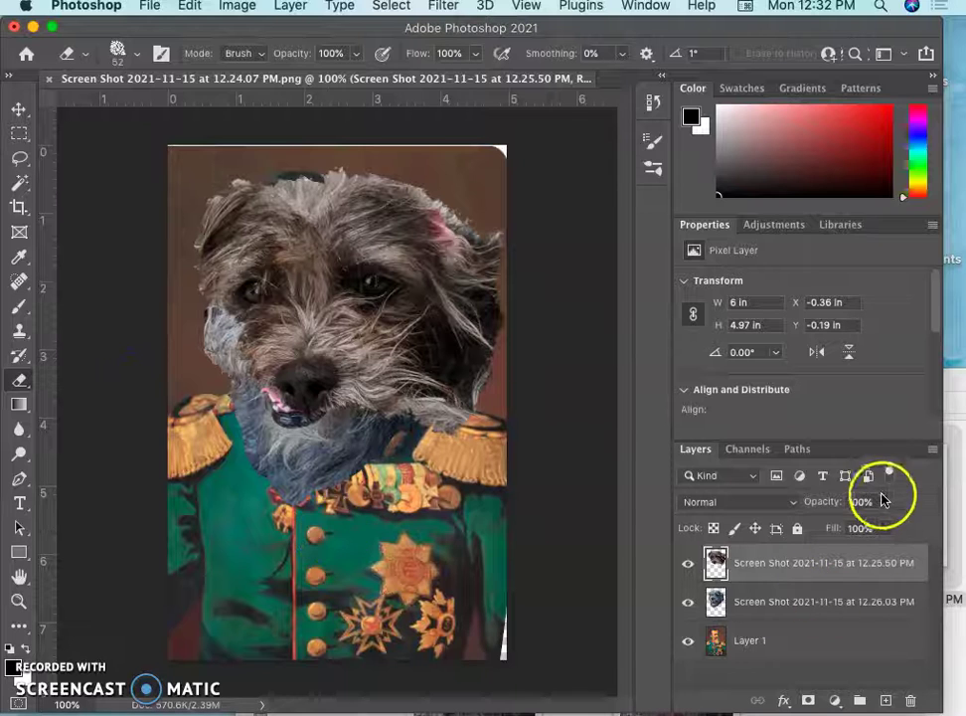
Set the dog layer to 65% opacity, rotate it about 9°, reposition it and scale it down slightly.
{"action": "left_click", "coordinate": [886, 502]}
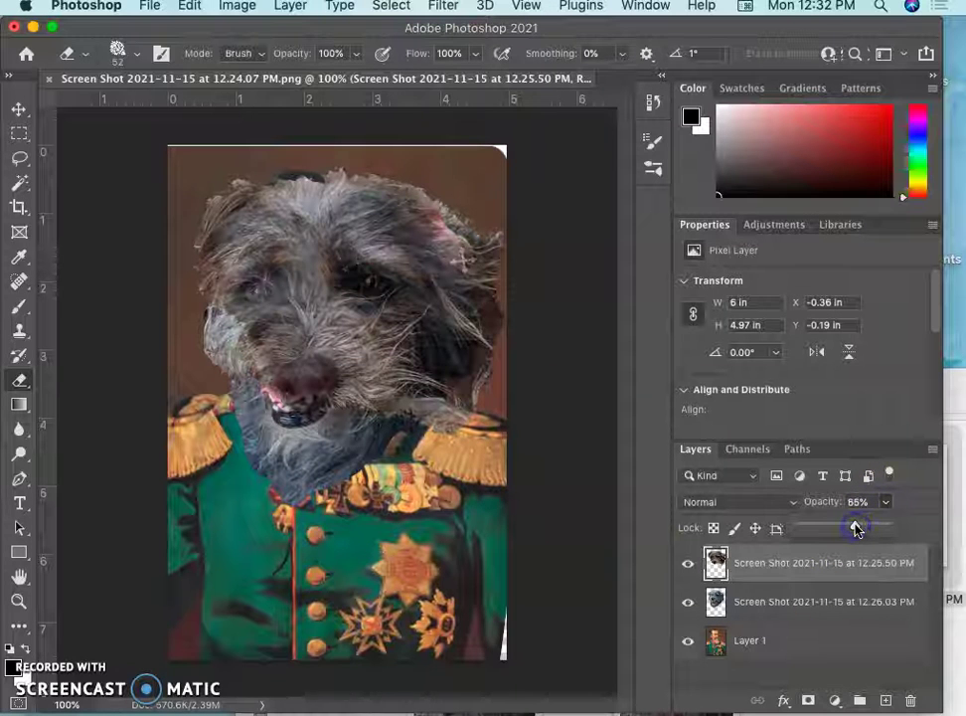
{"action": "left_click", "coordinate": [711, 519]}
{"action": "key", "text": "ctrl+t"}
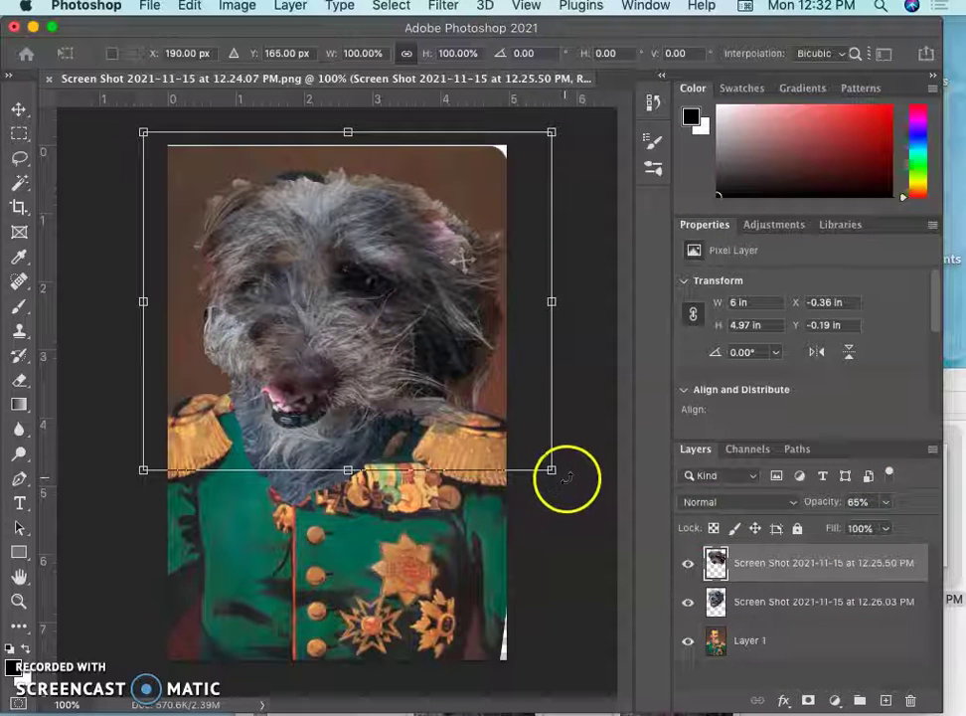
{"action": "left_click_drag", "start_coordinate": [564, 485], "coordinate": [535, 514]}
{"action": "left_click_drag", "start_coordinate": [359, 378], "coordinate": [338, 373]}
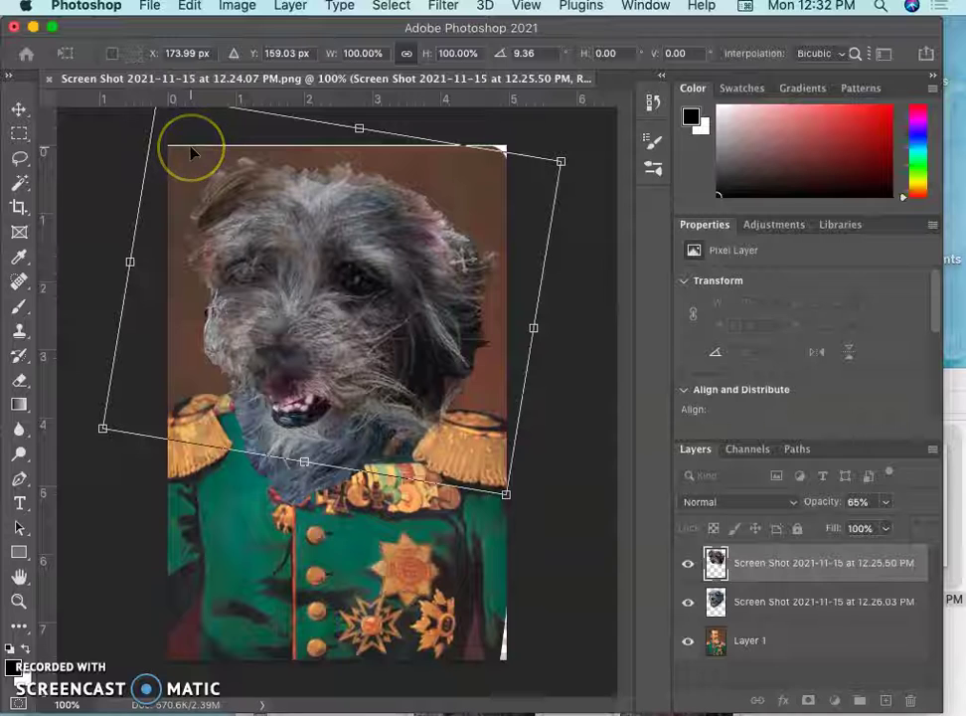
{"action": "key", "text": "super+minus"}
{"action": "left_click_drag", "start_coordinate": [216, 195], "coordinate": [227, 210]}
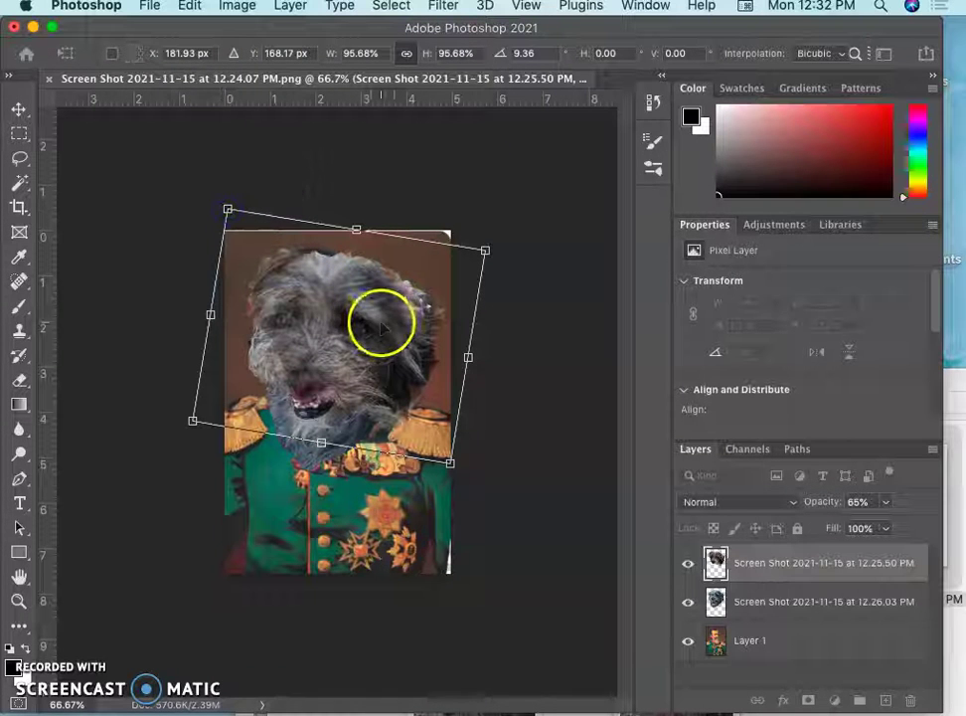
Warp the dog's face around the mouth and right cheek to fit the head beneath.
{"action": "right_click", "coordinate": [374, 389]}
{"action": "left_click", "coordinate": [414, 438]}
{"action": "left_click_drag", "start_coordinate": [309, 388], "coordinate": [304, 377]}
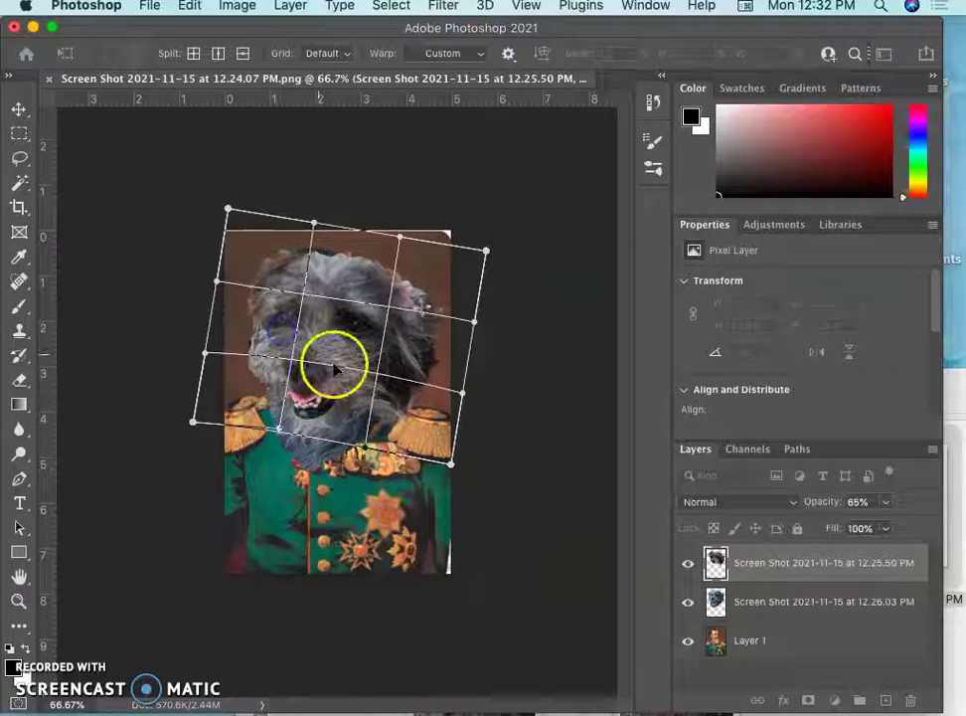
{"action": "left_click_drag", "start_coordinate": [349, 370], "coordinate": [370, 371]}
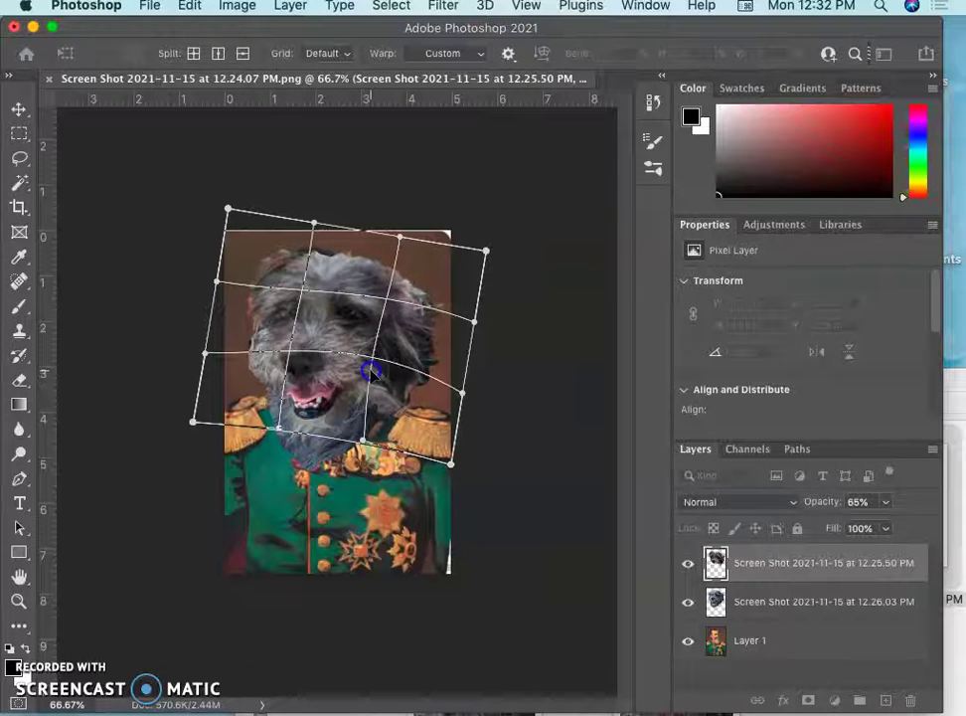
{"action": "left_click", "coordinate": [239, 336]}
Commit the warp, erase the dog layer over the chin and beard, and restore 100% opacity.
{"action": "key", "text": "Return"}
{"action": "key", "text": "e"}
{"action": "left_click_drag", "start_coordinate": [313, 378], "coordinate": [339, 425]}
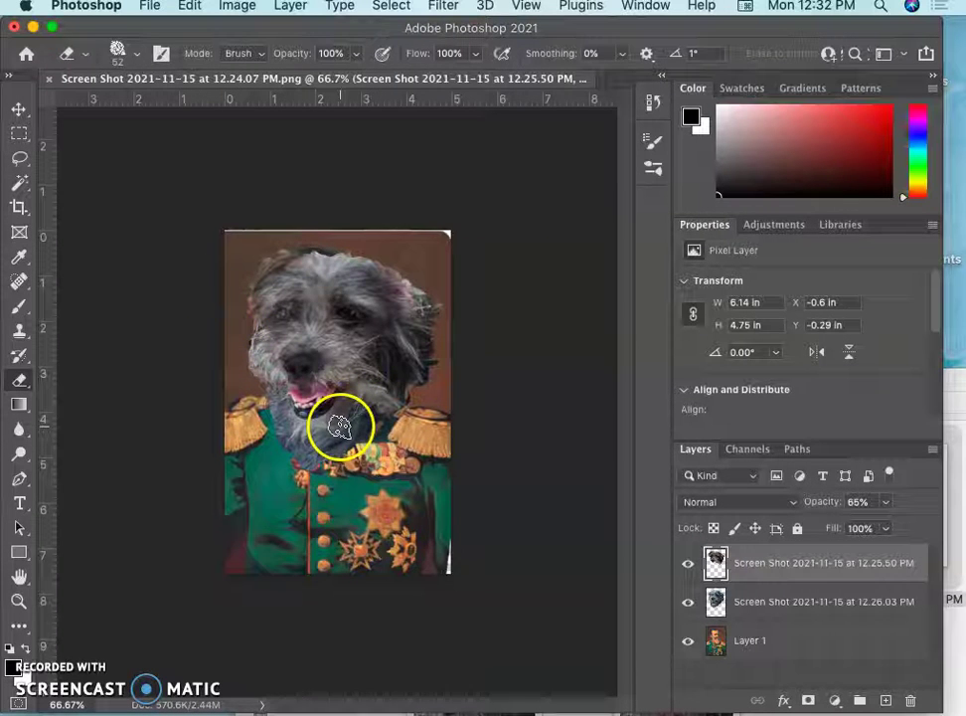
{"action": "key", "text": "super+plus"}
{"action": "key", "text": "super+plus"}
{"action": "scroll", "coordinate": [341, 437], "scroll_direction": "up", "scroll_amount": 5}
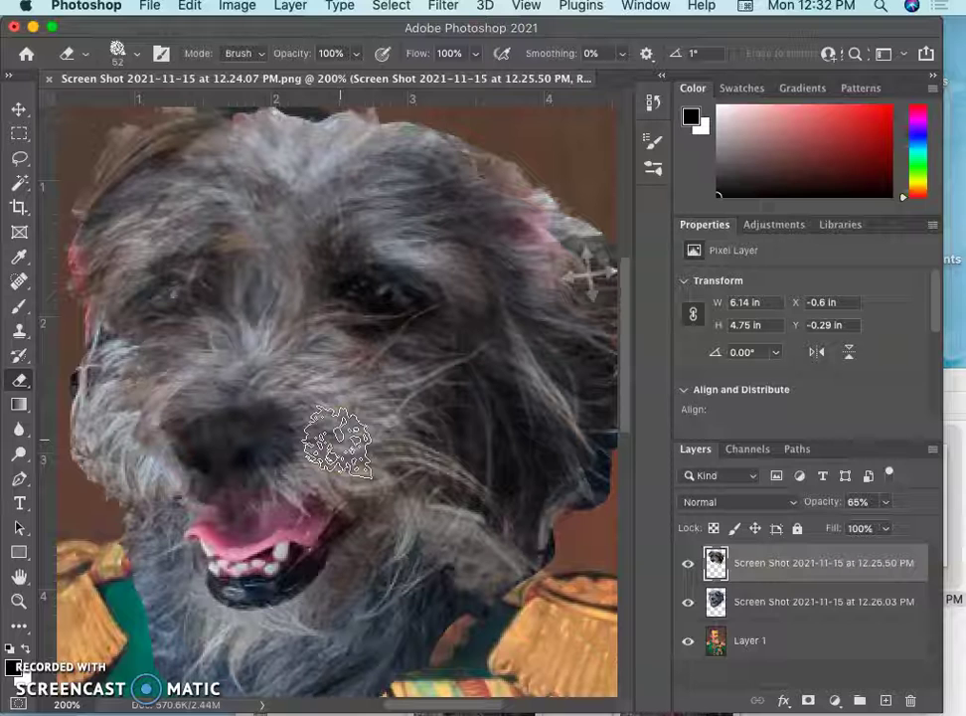
{"action": "left_click", "coordinate": [890, 504]}
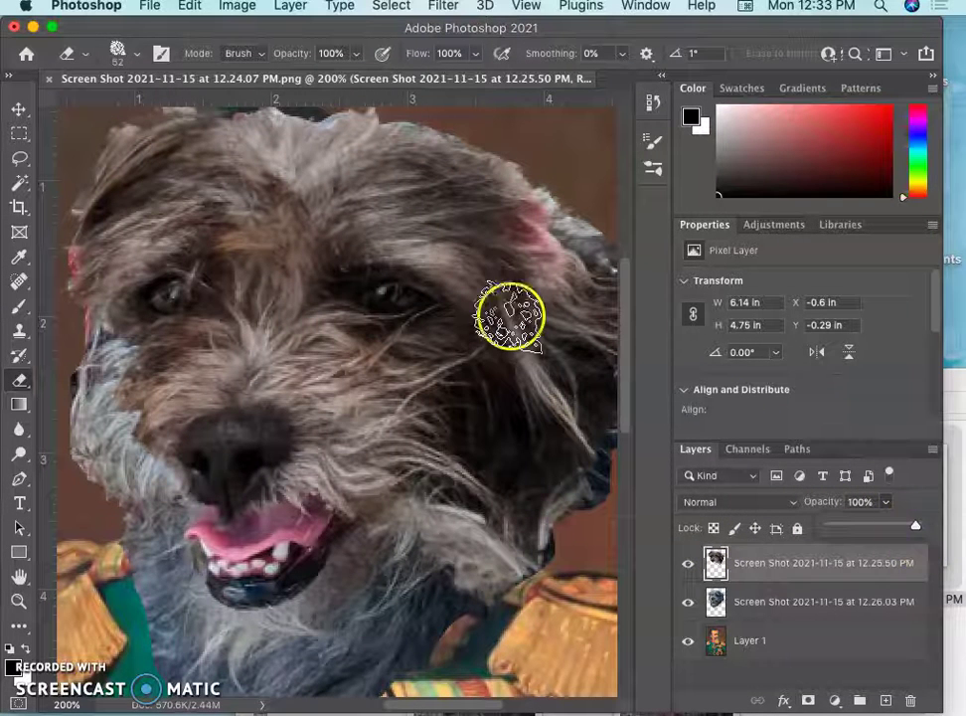
Apply a midtone Color Balance of -26 cyan and +10 blue to the dog layer.
{"action": "left_click", "coordinate": [221, 6]}
{"action": "mouse_move", "coordinate": [243, 57]}
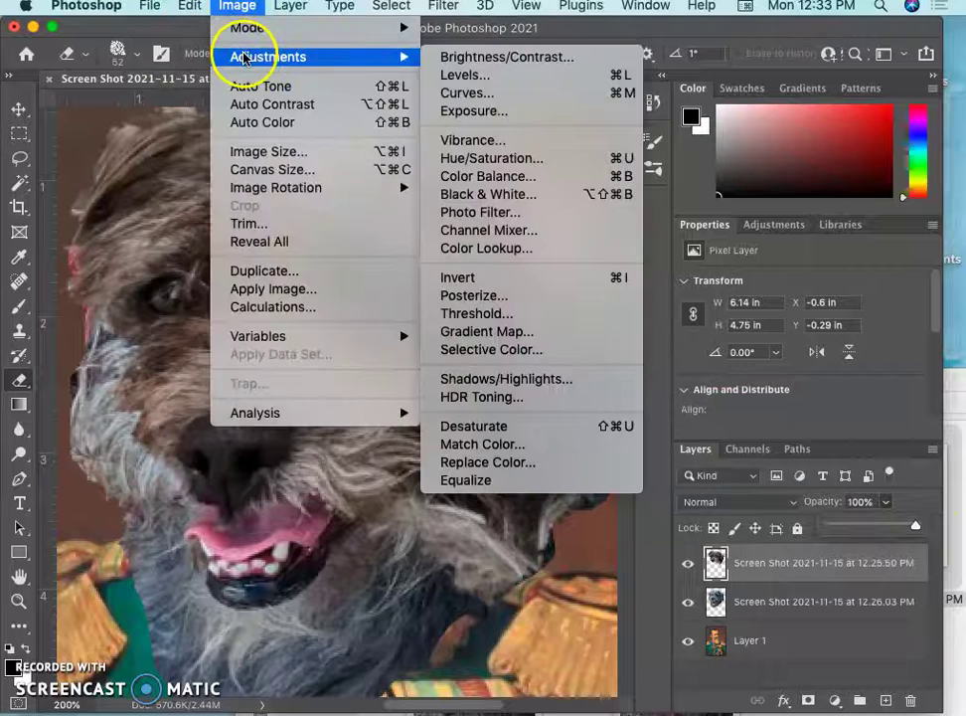
{"action": "left_click", "coordinate": [485, 176]}
{"action": "left_click_drag", "start_coordinate": [498, 170], "coordinate": [742, 145]}
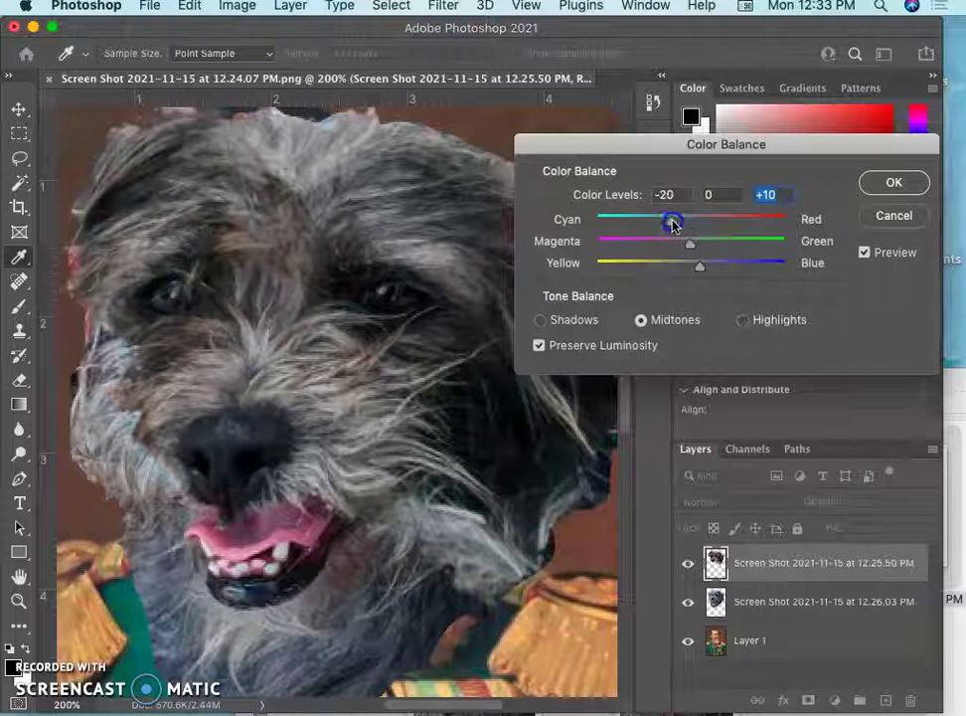
{"action": "left_click_drag", "start_coordinate": [672, 221], "coordinate": [666, 223]}
{"action": "left_click", "coordinate": [891, 182]}
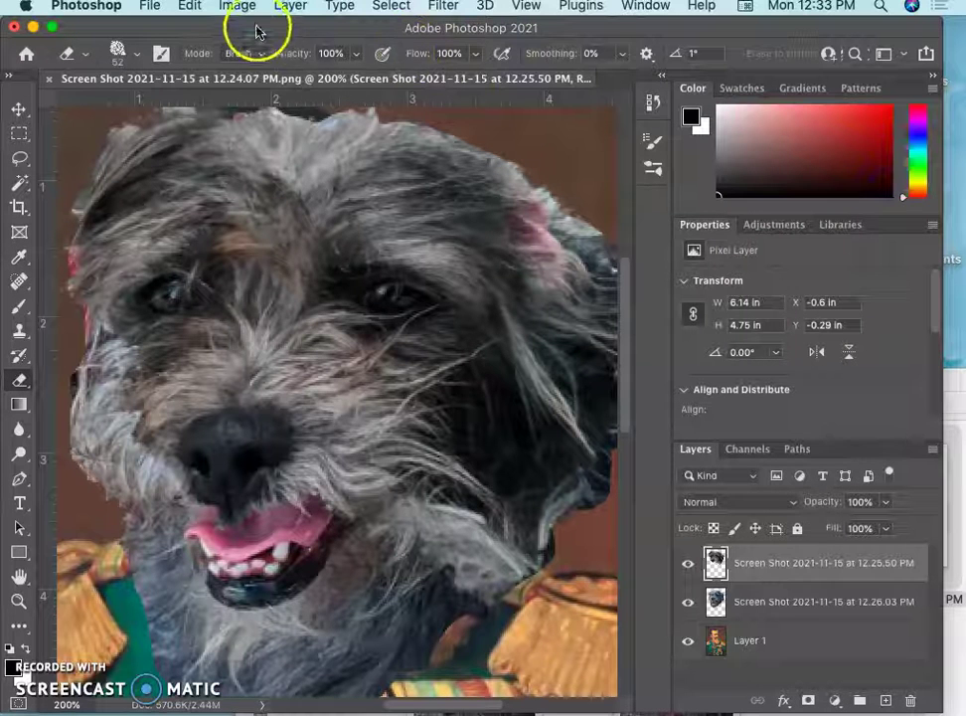
Apply Levels 7/1.26/255 to the dog layer, then bring up the Assign #7 Digital Painting folder.
{"action": "left_click", "coordinate": [239, 7]}
{"action": "mouse_move", "coordinate": [251, 56]}
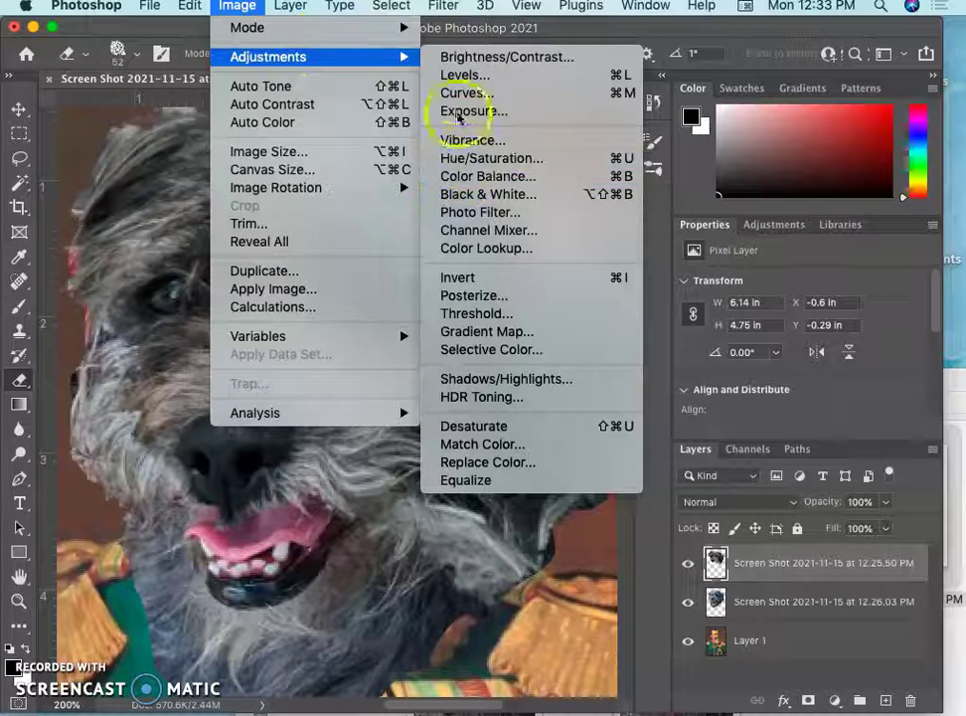
{"action": "left_click", "coordinate": [458, 77]}
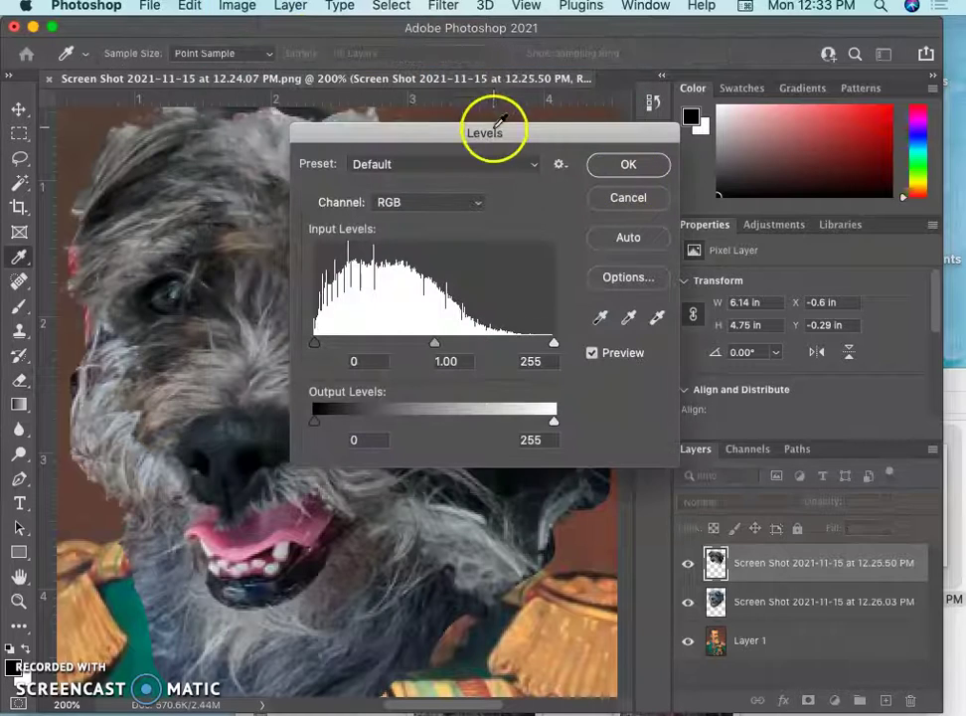
{"action": "left_click_drag", "start_coordinate": [502, 132], "coordinate": [712, 102]}
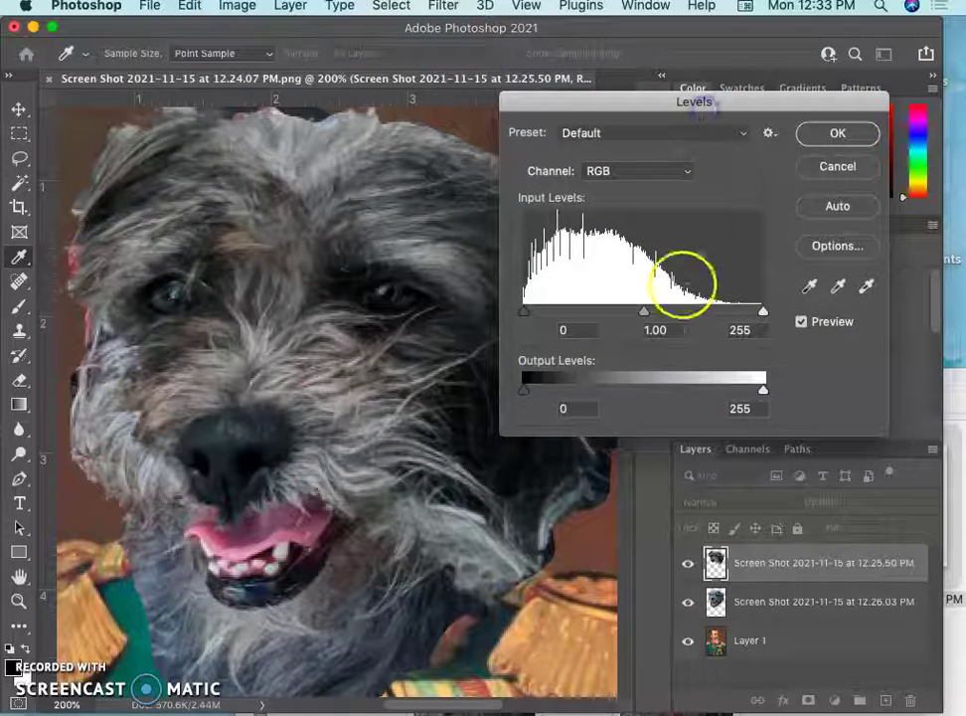
{"action": "left_click_drag", "start_coordinate": [645, 314], "coordinate": [623, 318]}
{"action": "left_click", "coordinate": [527, 317]}
{"action": "left_click_drag", "start_coordinate": [527, 317], "coordinate": [528, 316]}
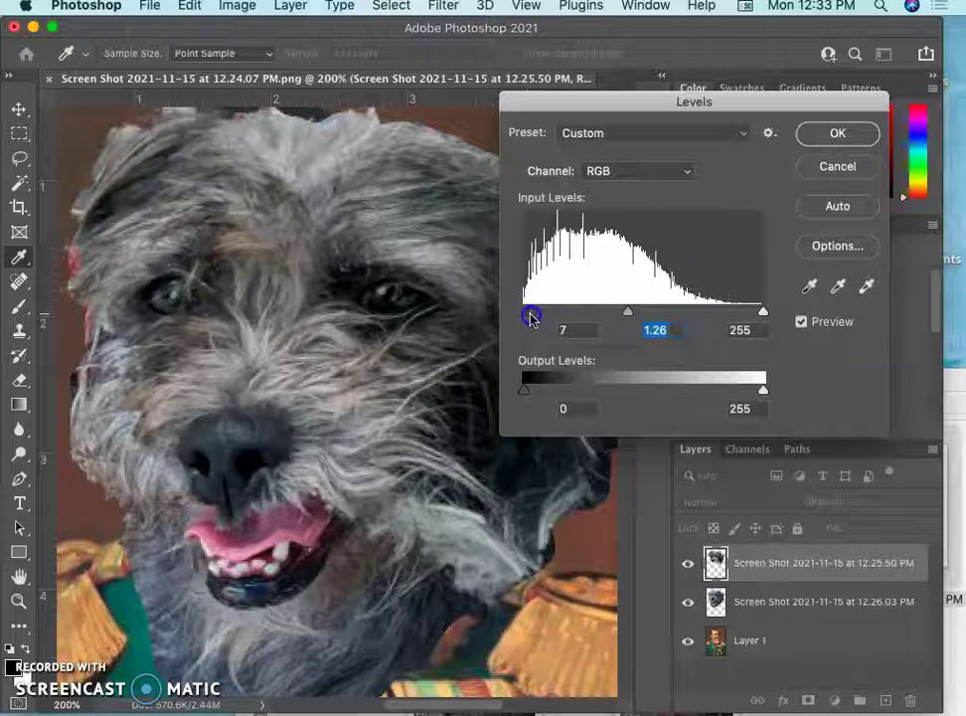
{"action": "left_click", "coordinate": [833, 134]}
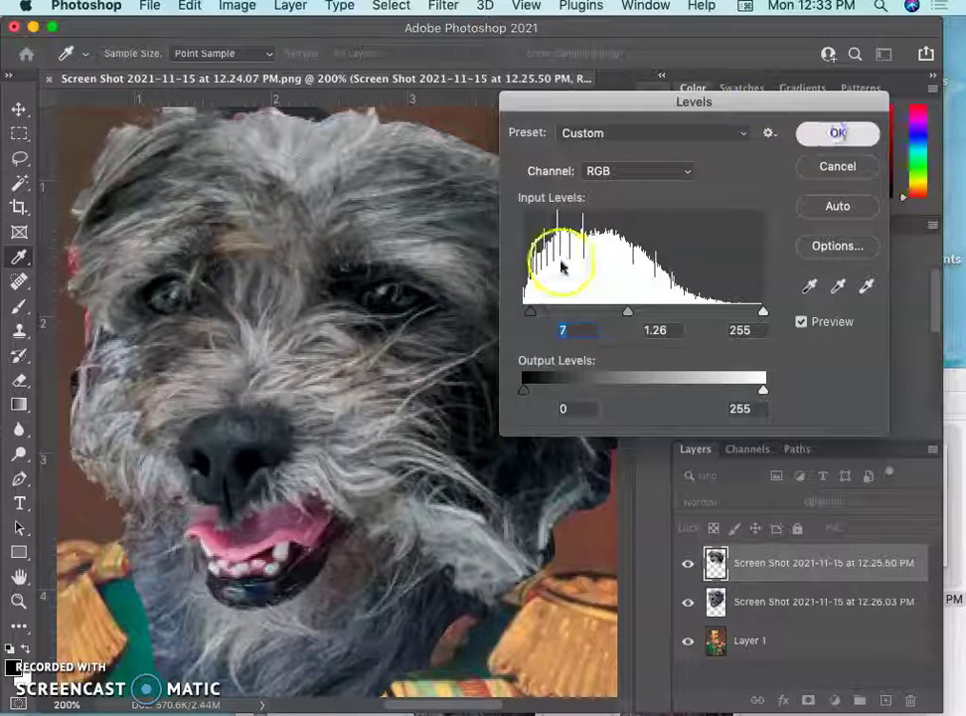
{"action": "key", "text": "super+minus"}
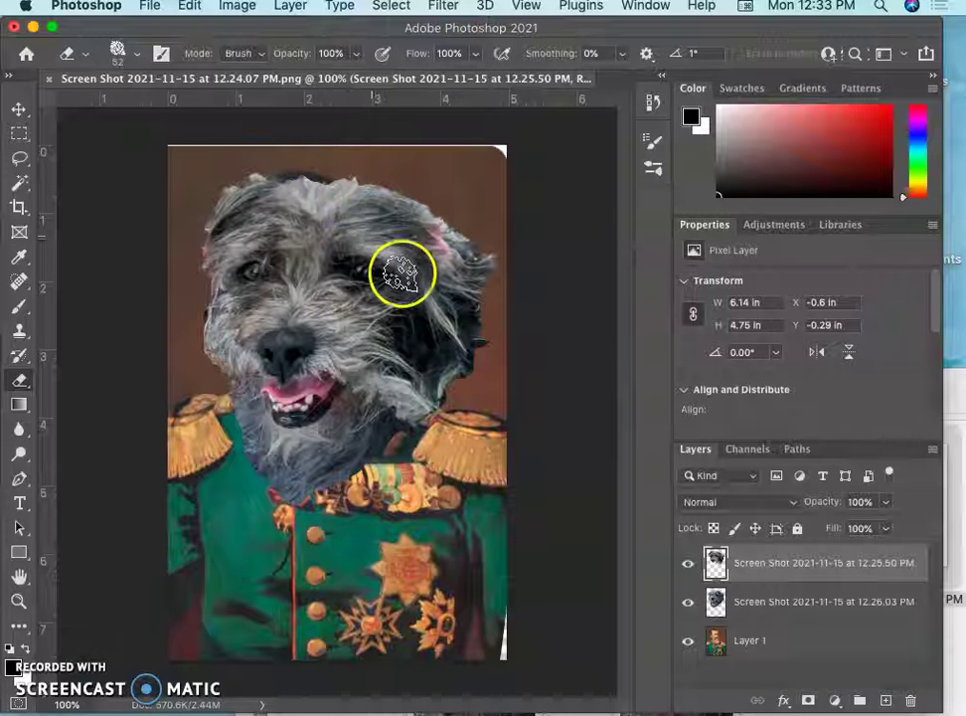
{"action": "left_click", "coordinate": [952, 390]}
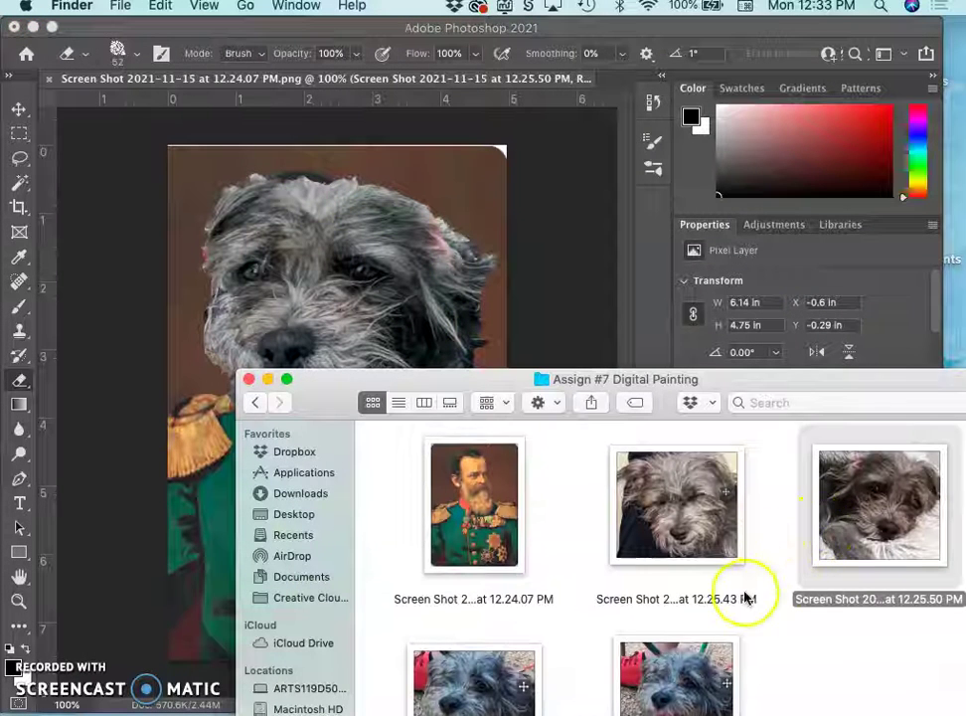